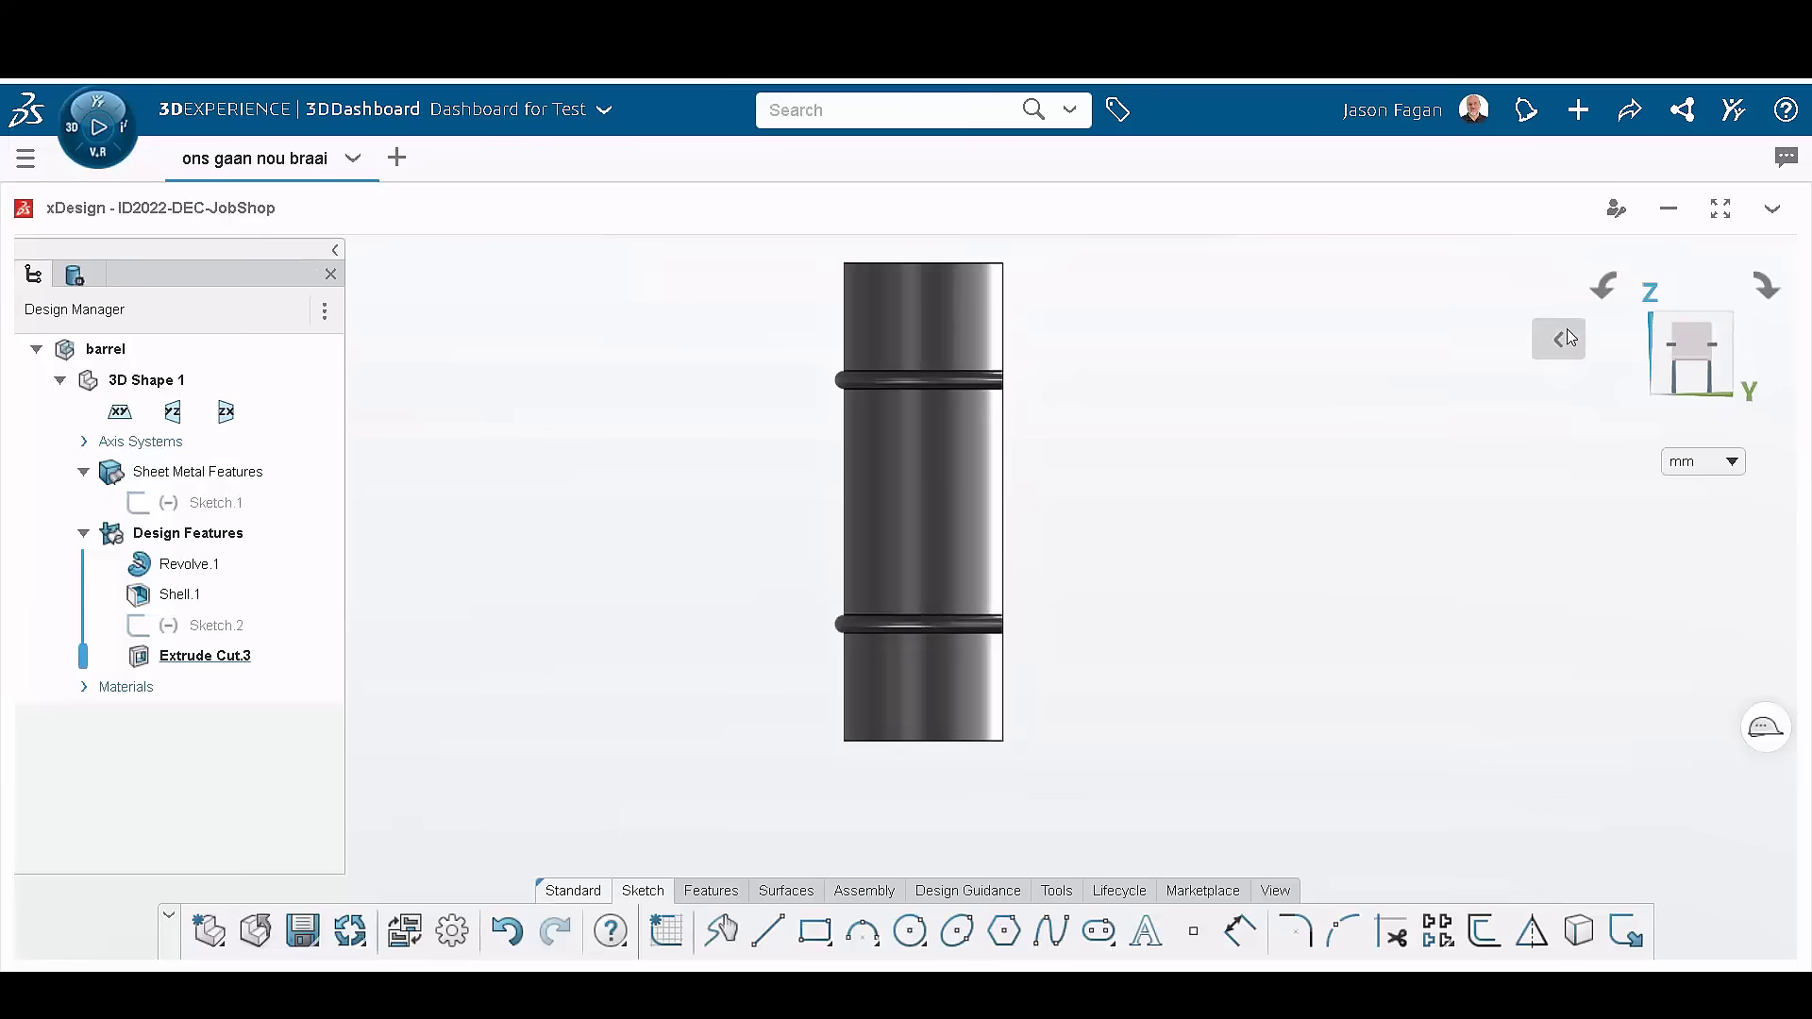
click(1602, 293)
middle_drag(717, 604, 557, 868)
scroll(515, 763, up, 6)
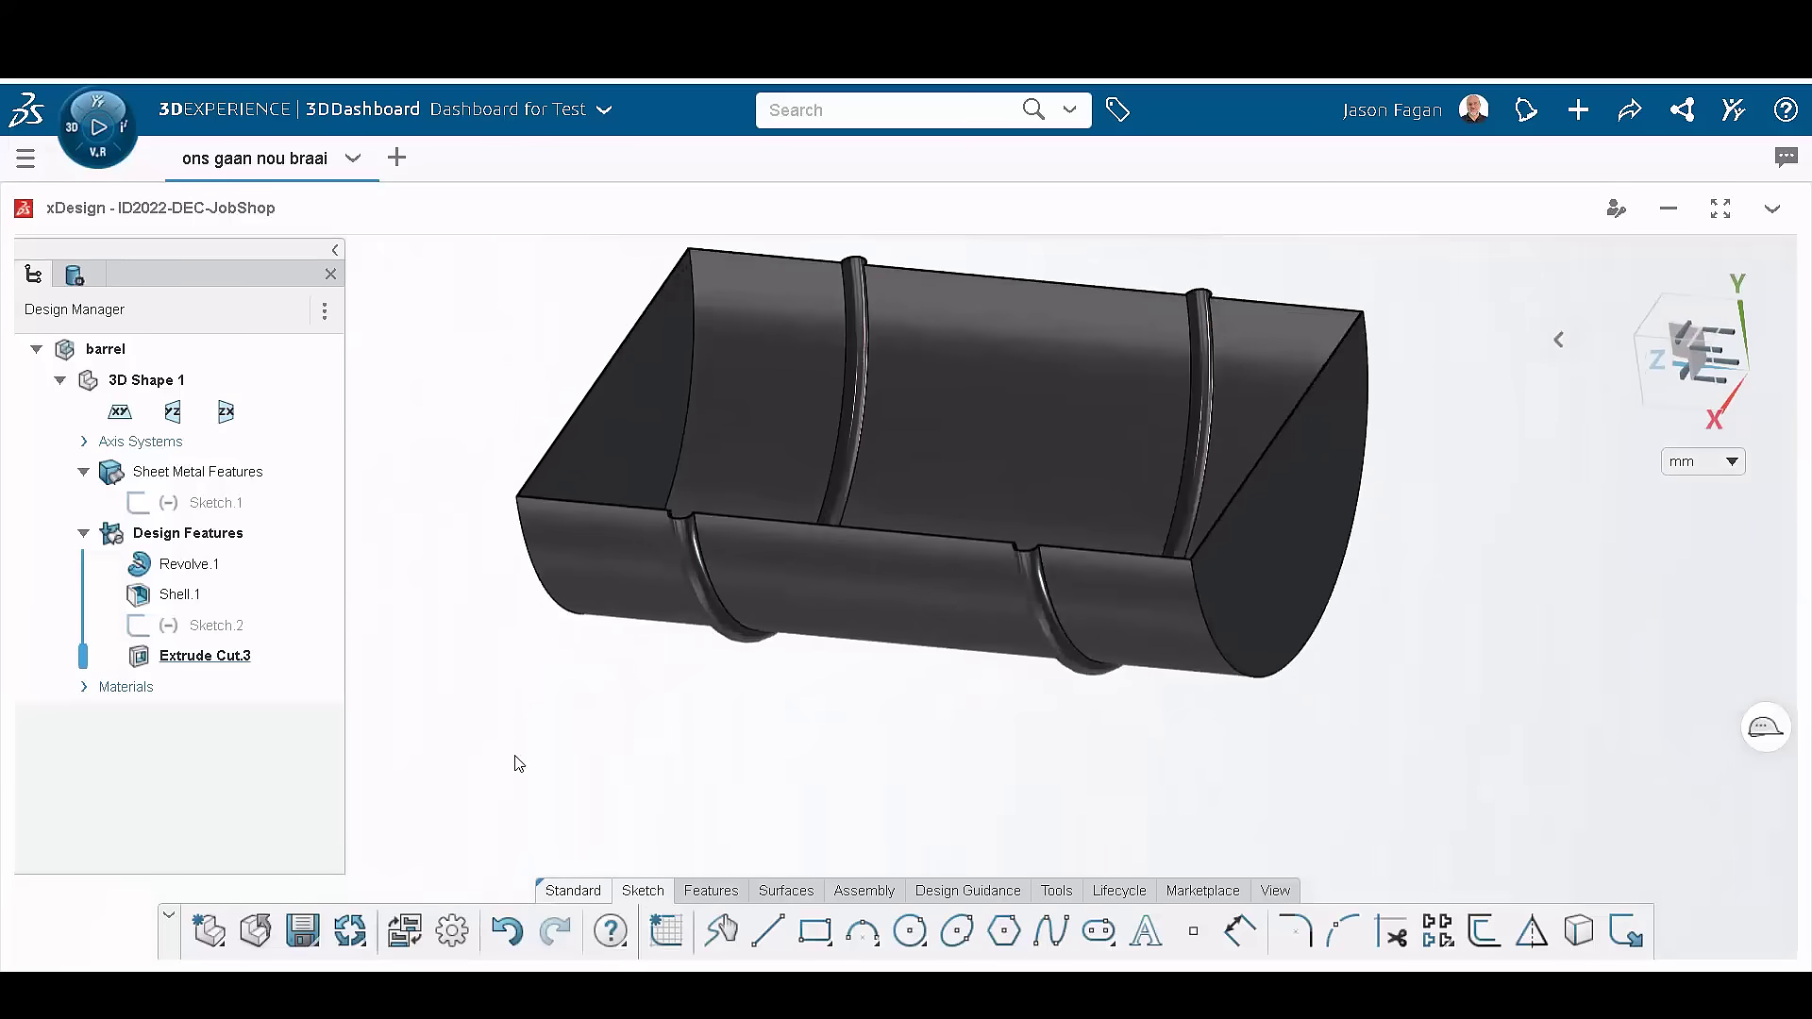
scroll(518, 762, down, 1)
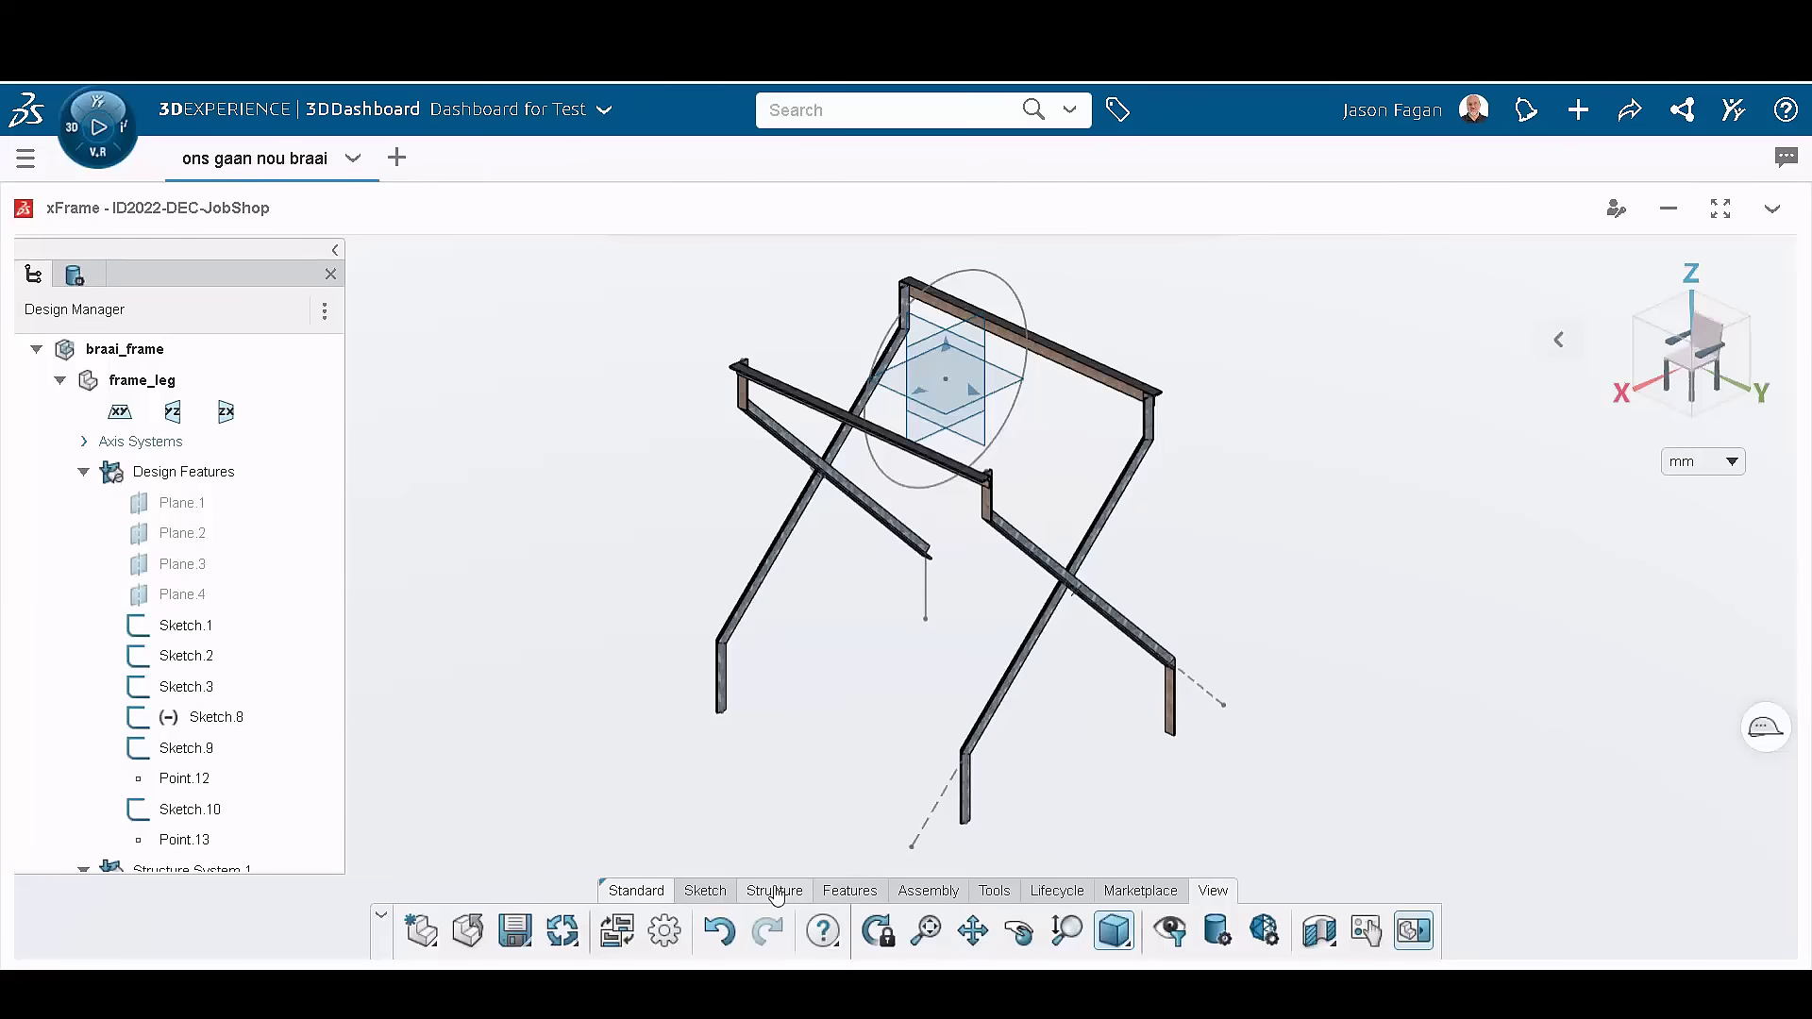
Step: Start a Path Segment Member on the short vertical line at the unfinished leg, using an L profile of size 32x32x4.8
click(775, 893)
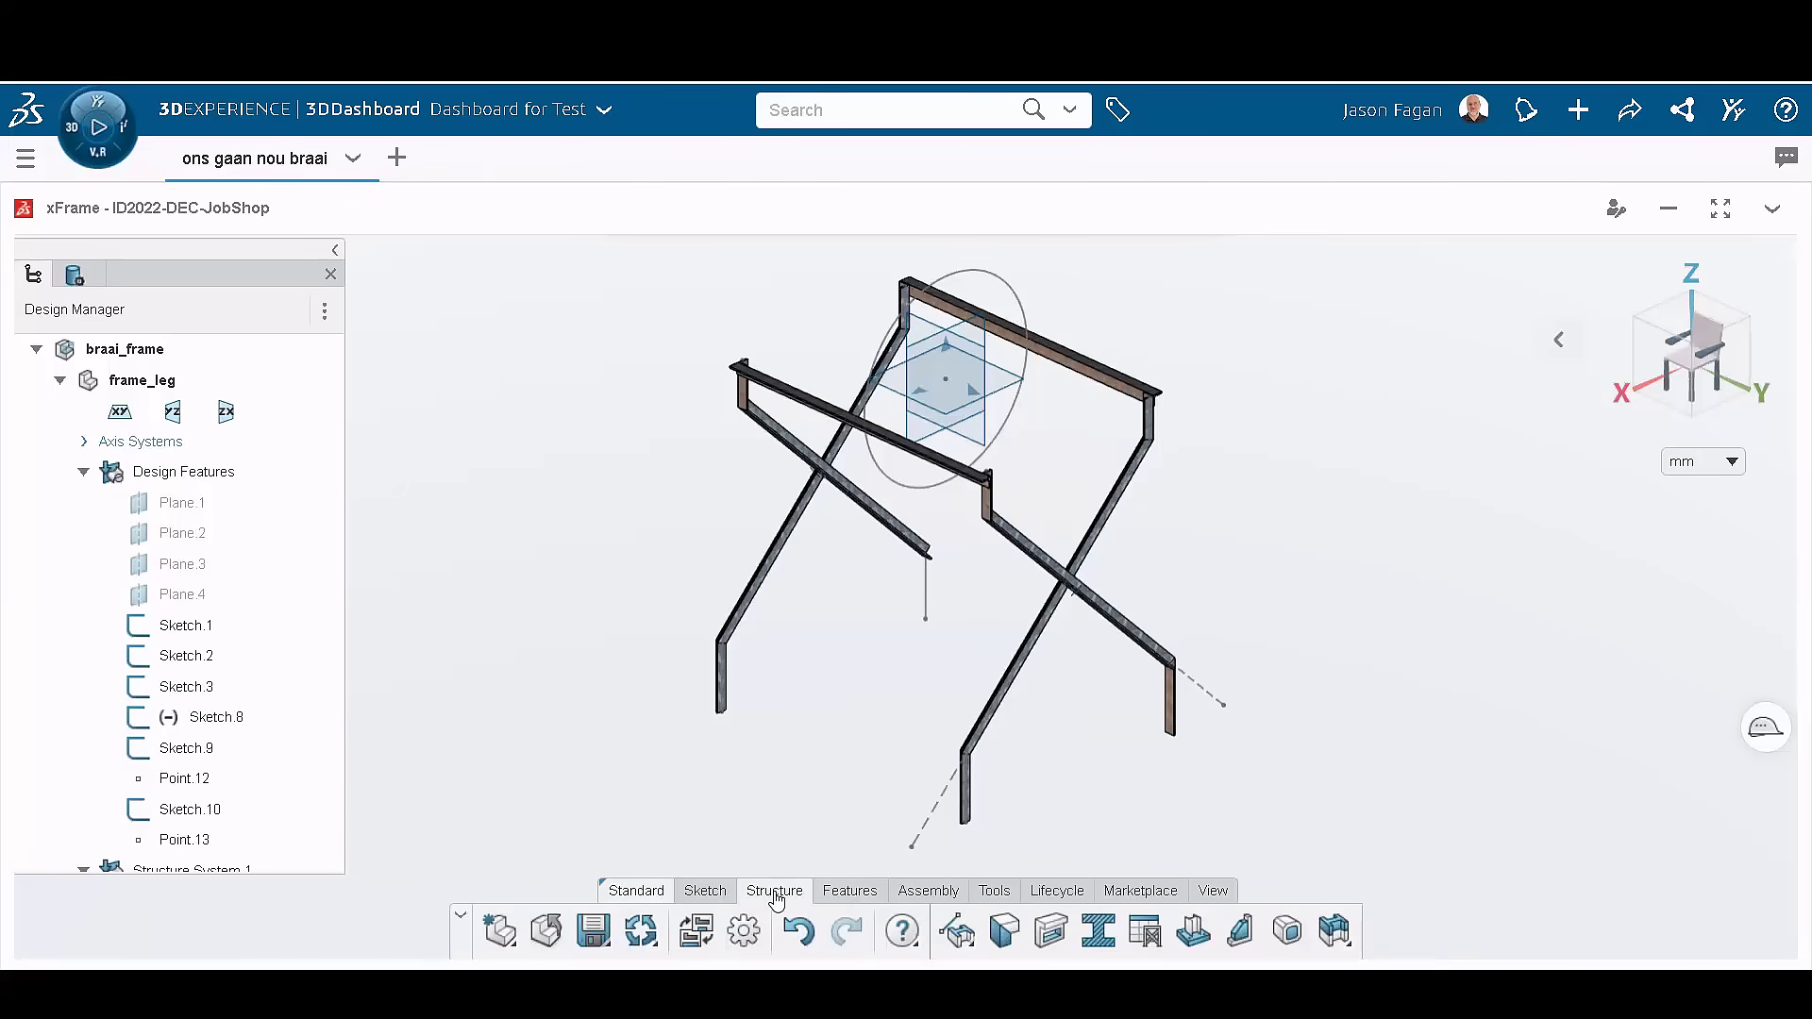
click(959, 932)
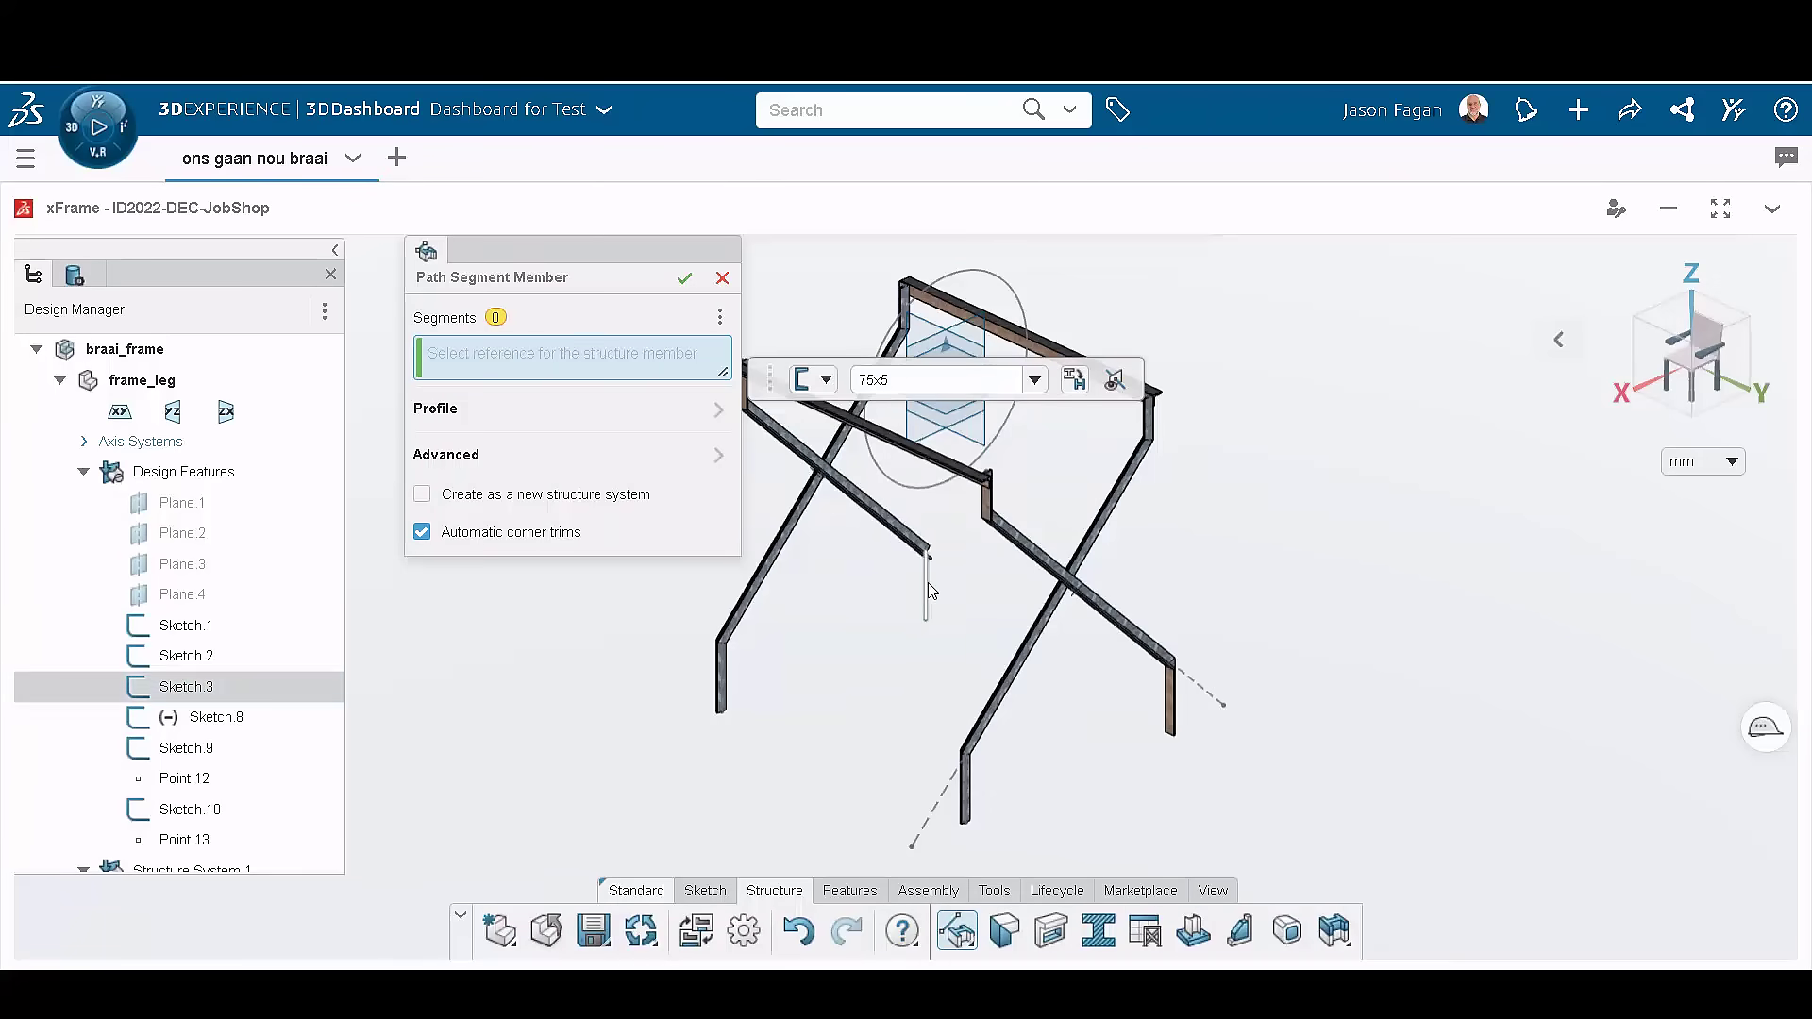
click(927, 587)
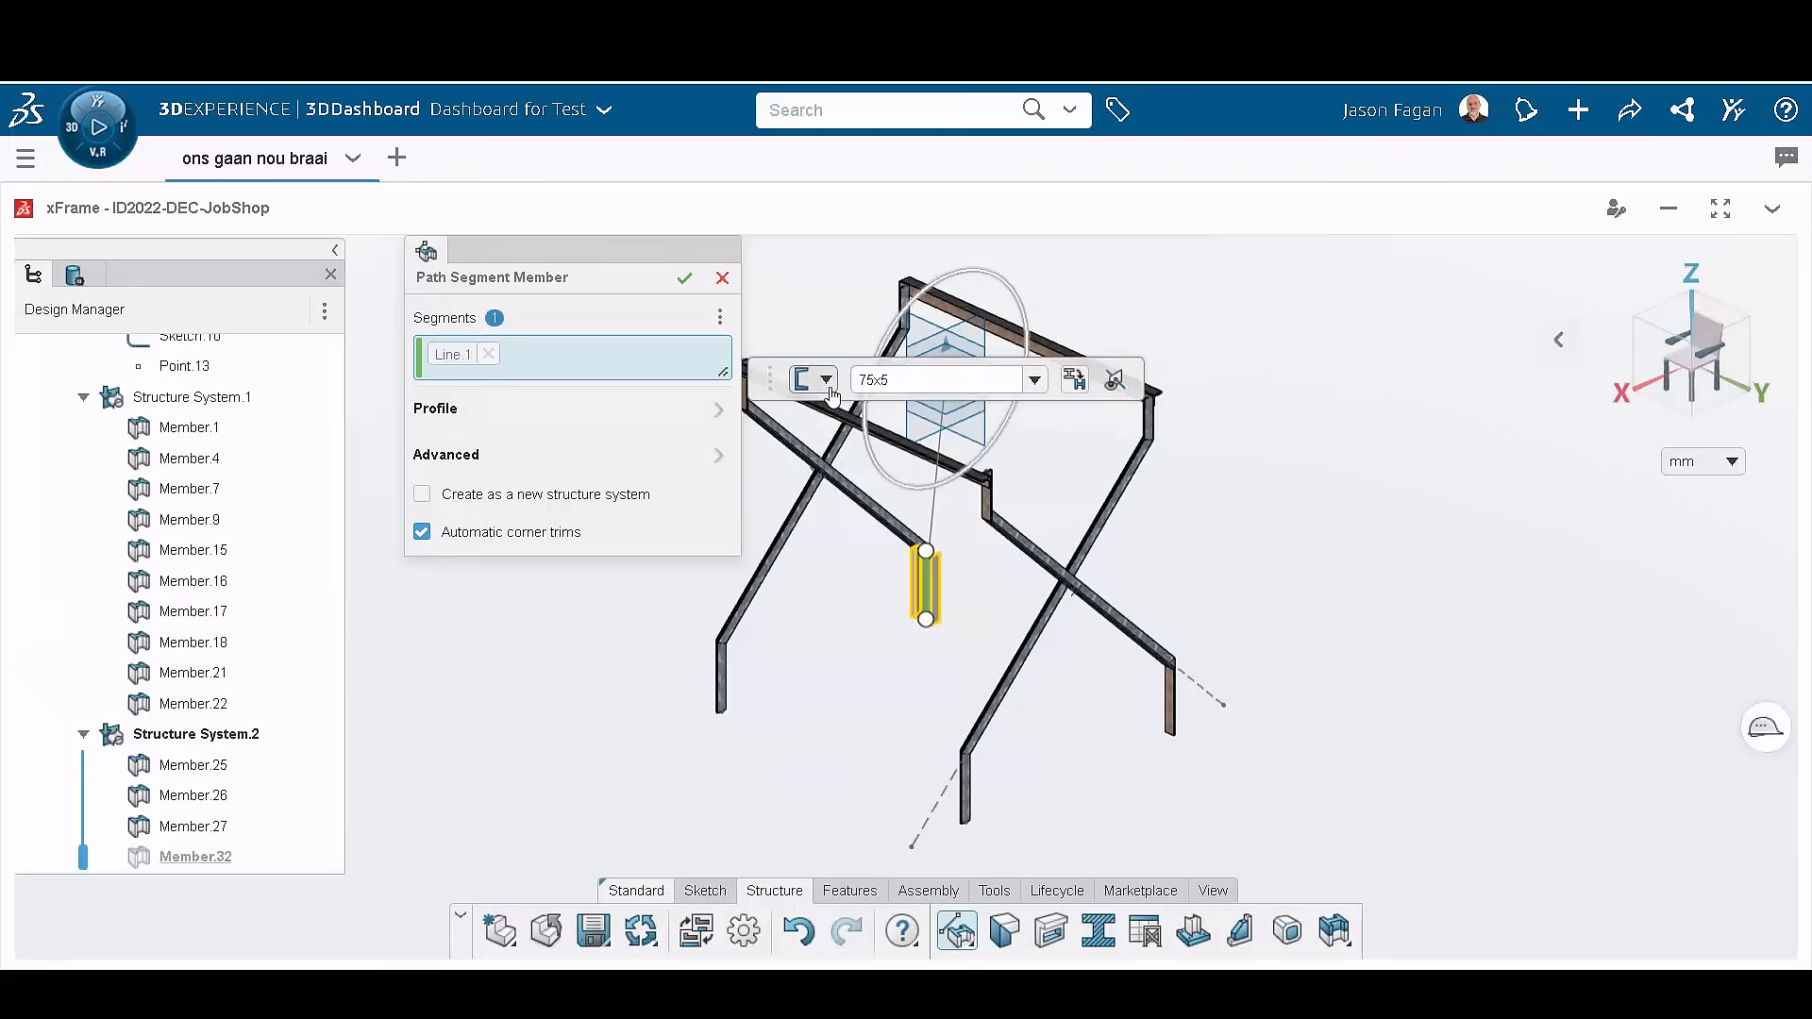
click(827, 380)
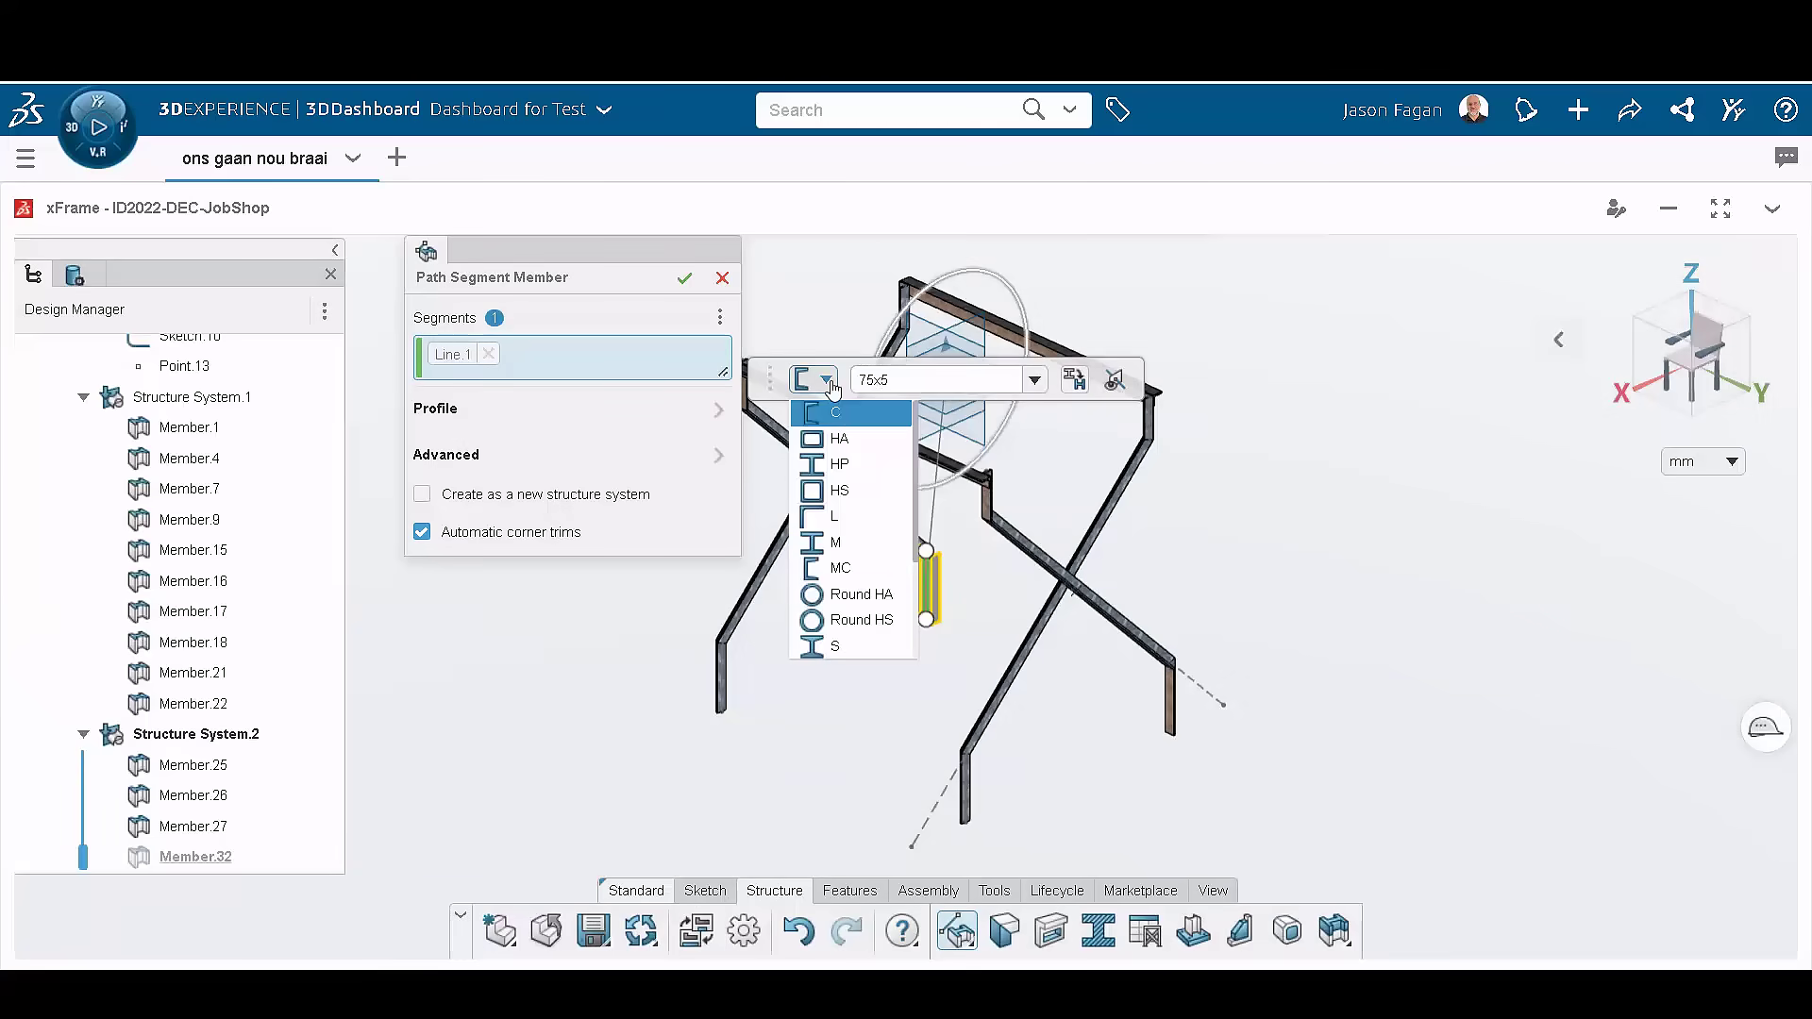
click(849, 514)
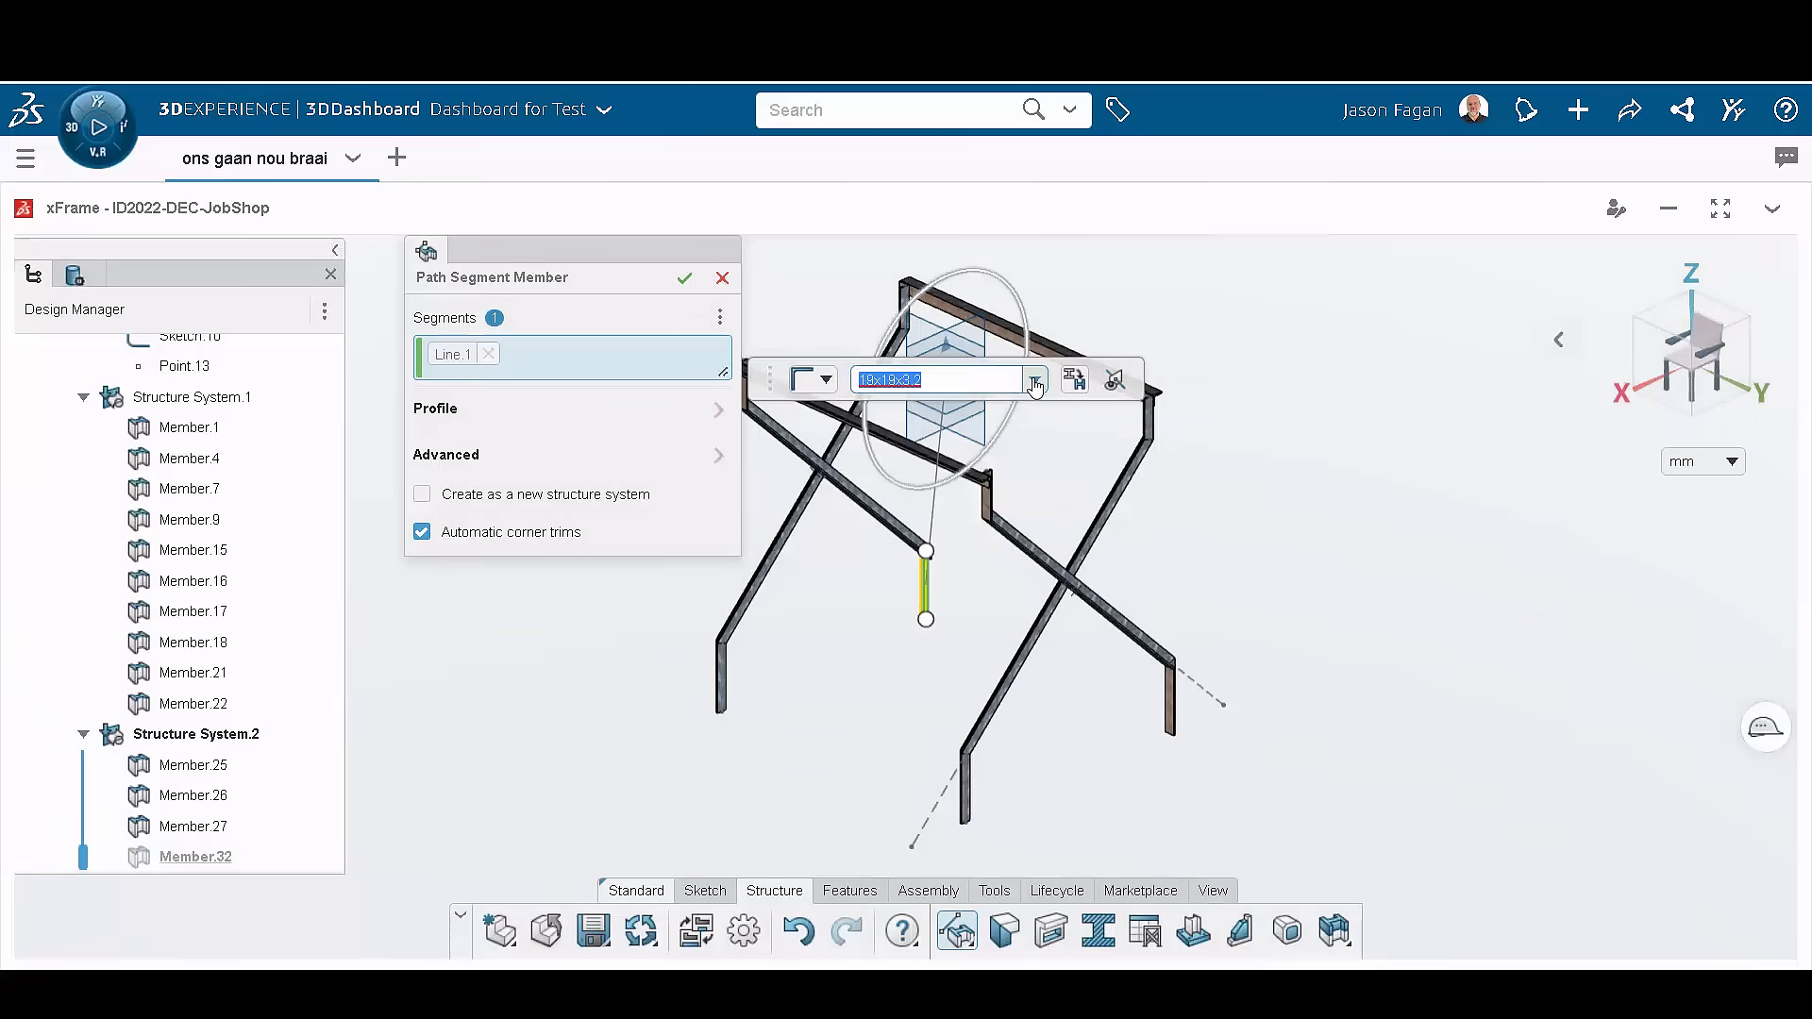
click(1035, 379)
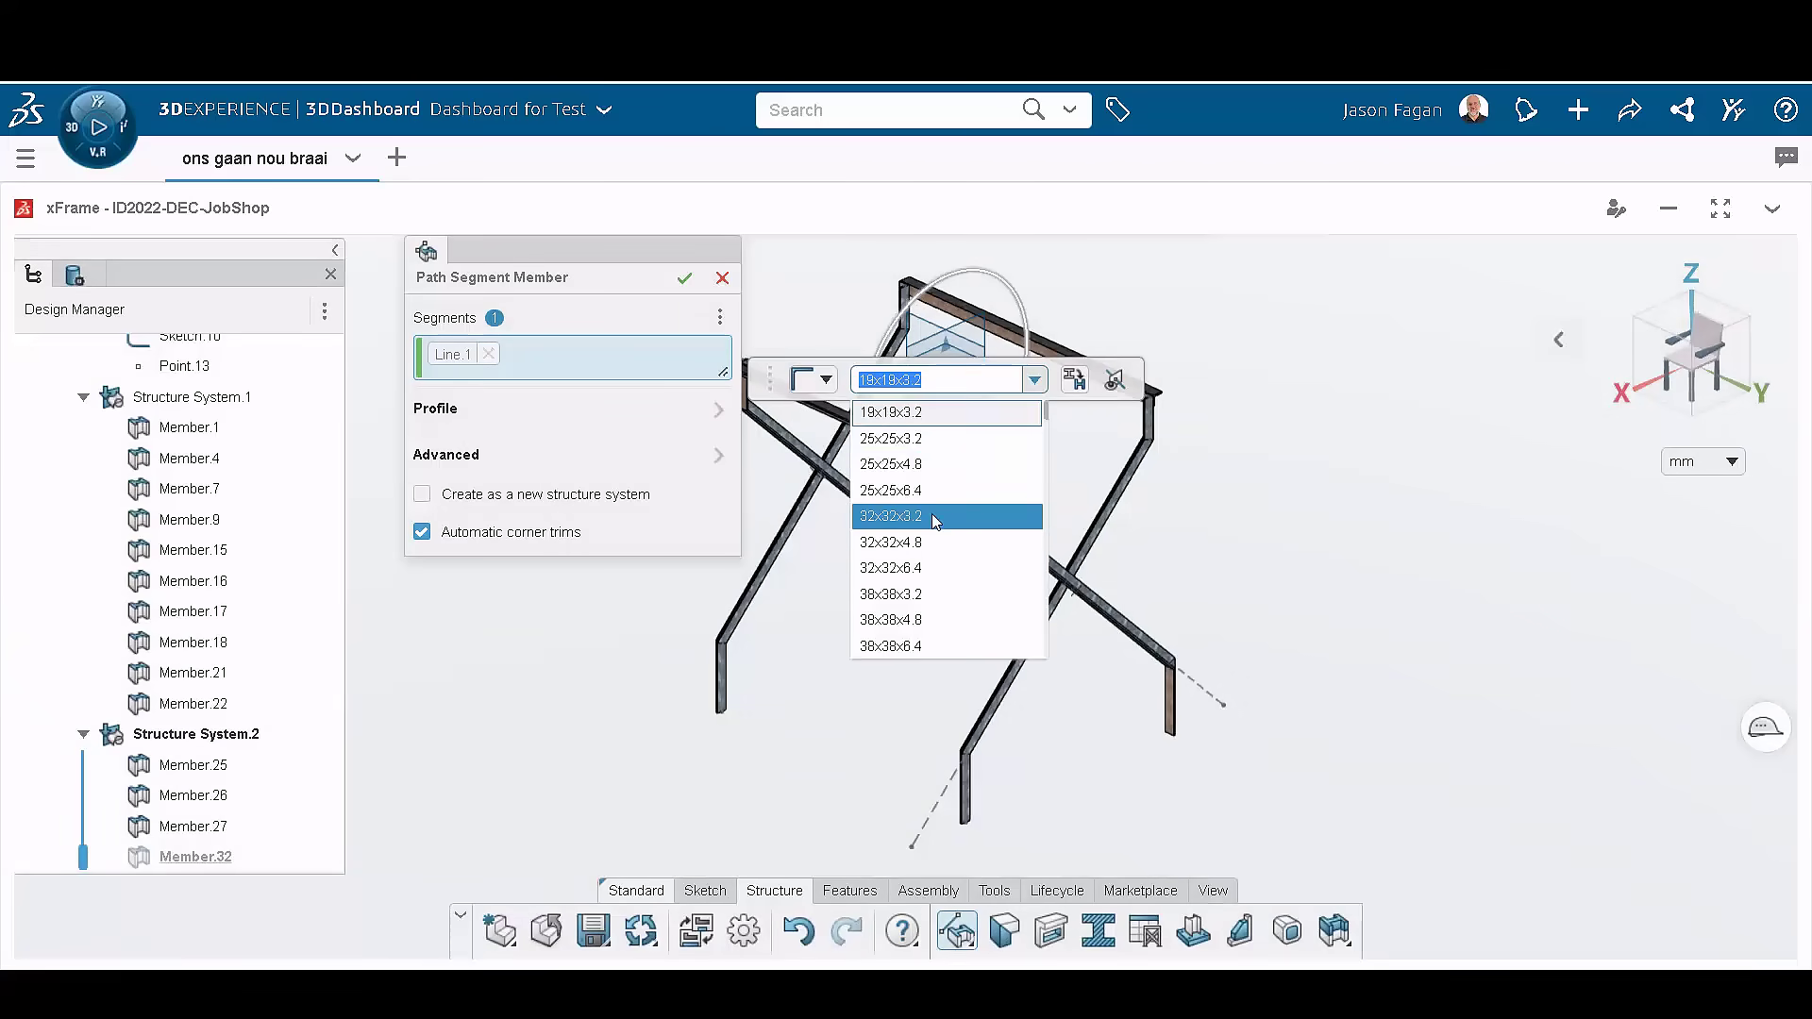
click(938, 554)
scroll(929, 576, down, 5)
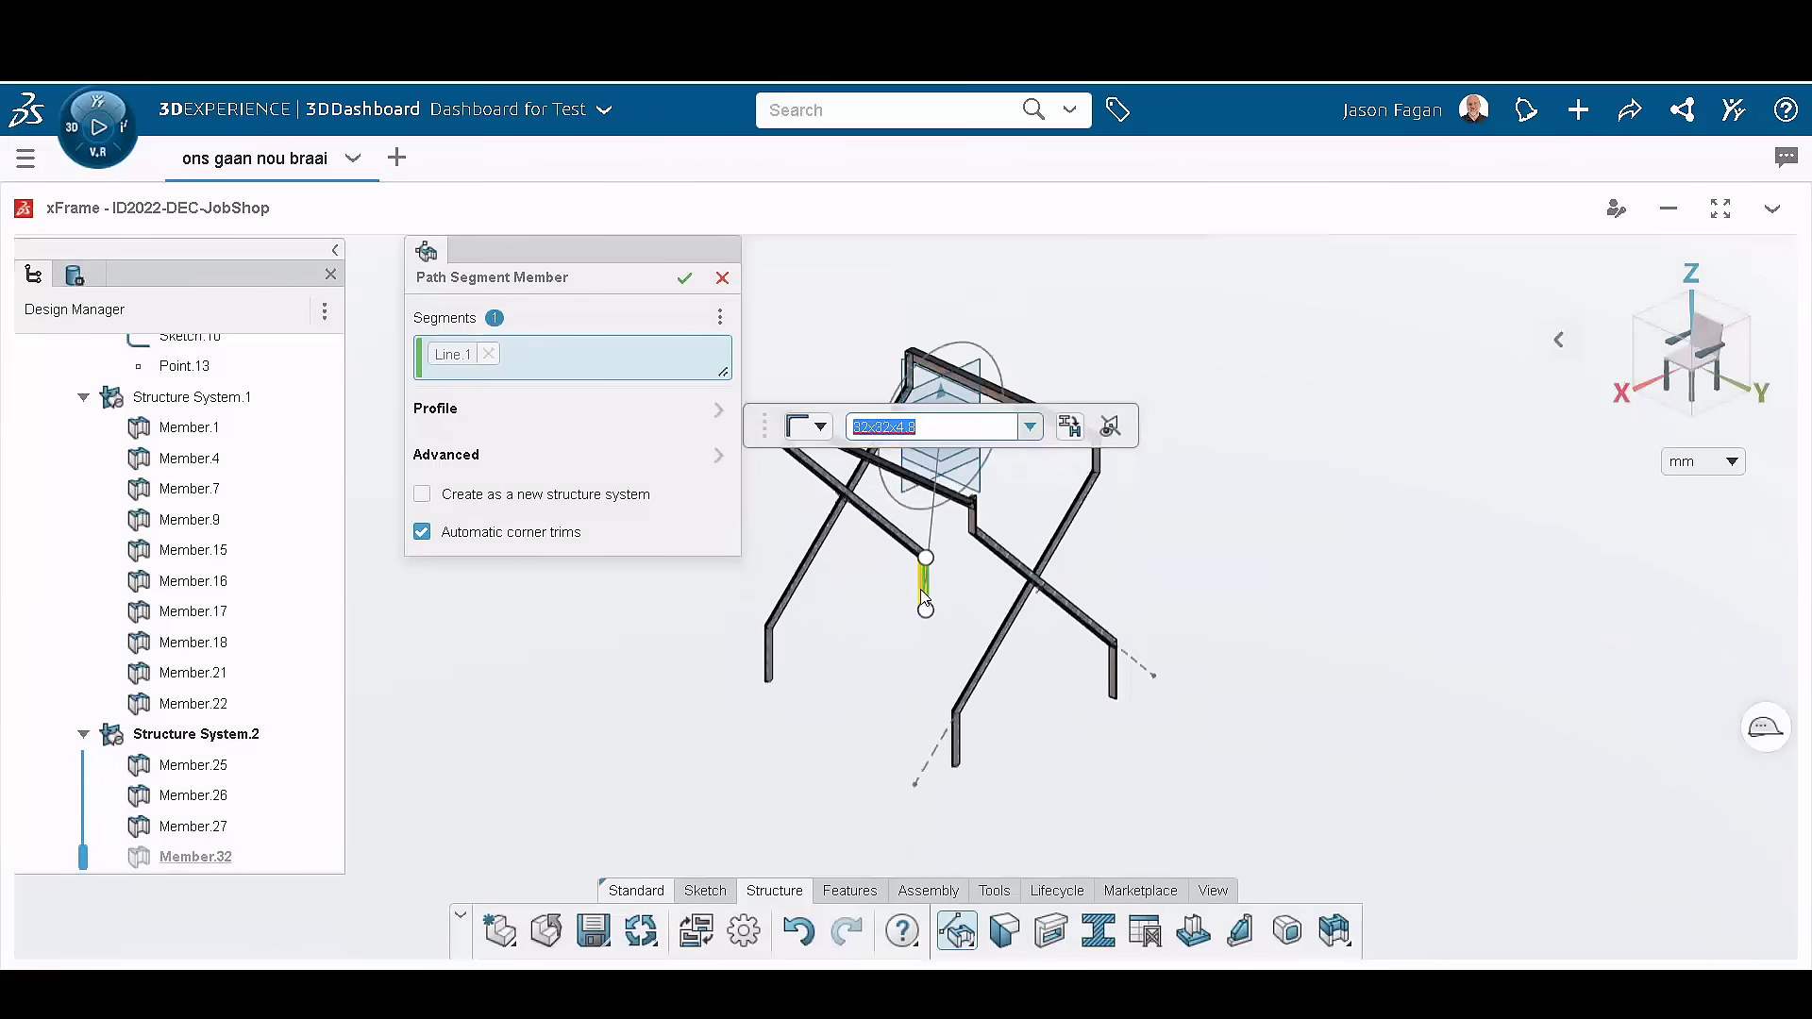
middle_drag(989, 562, 1074, 515)
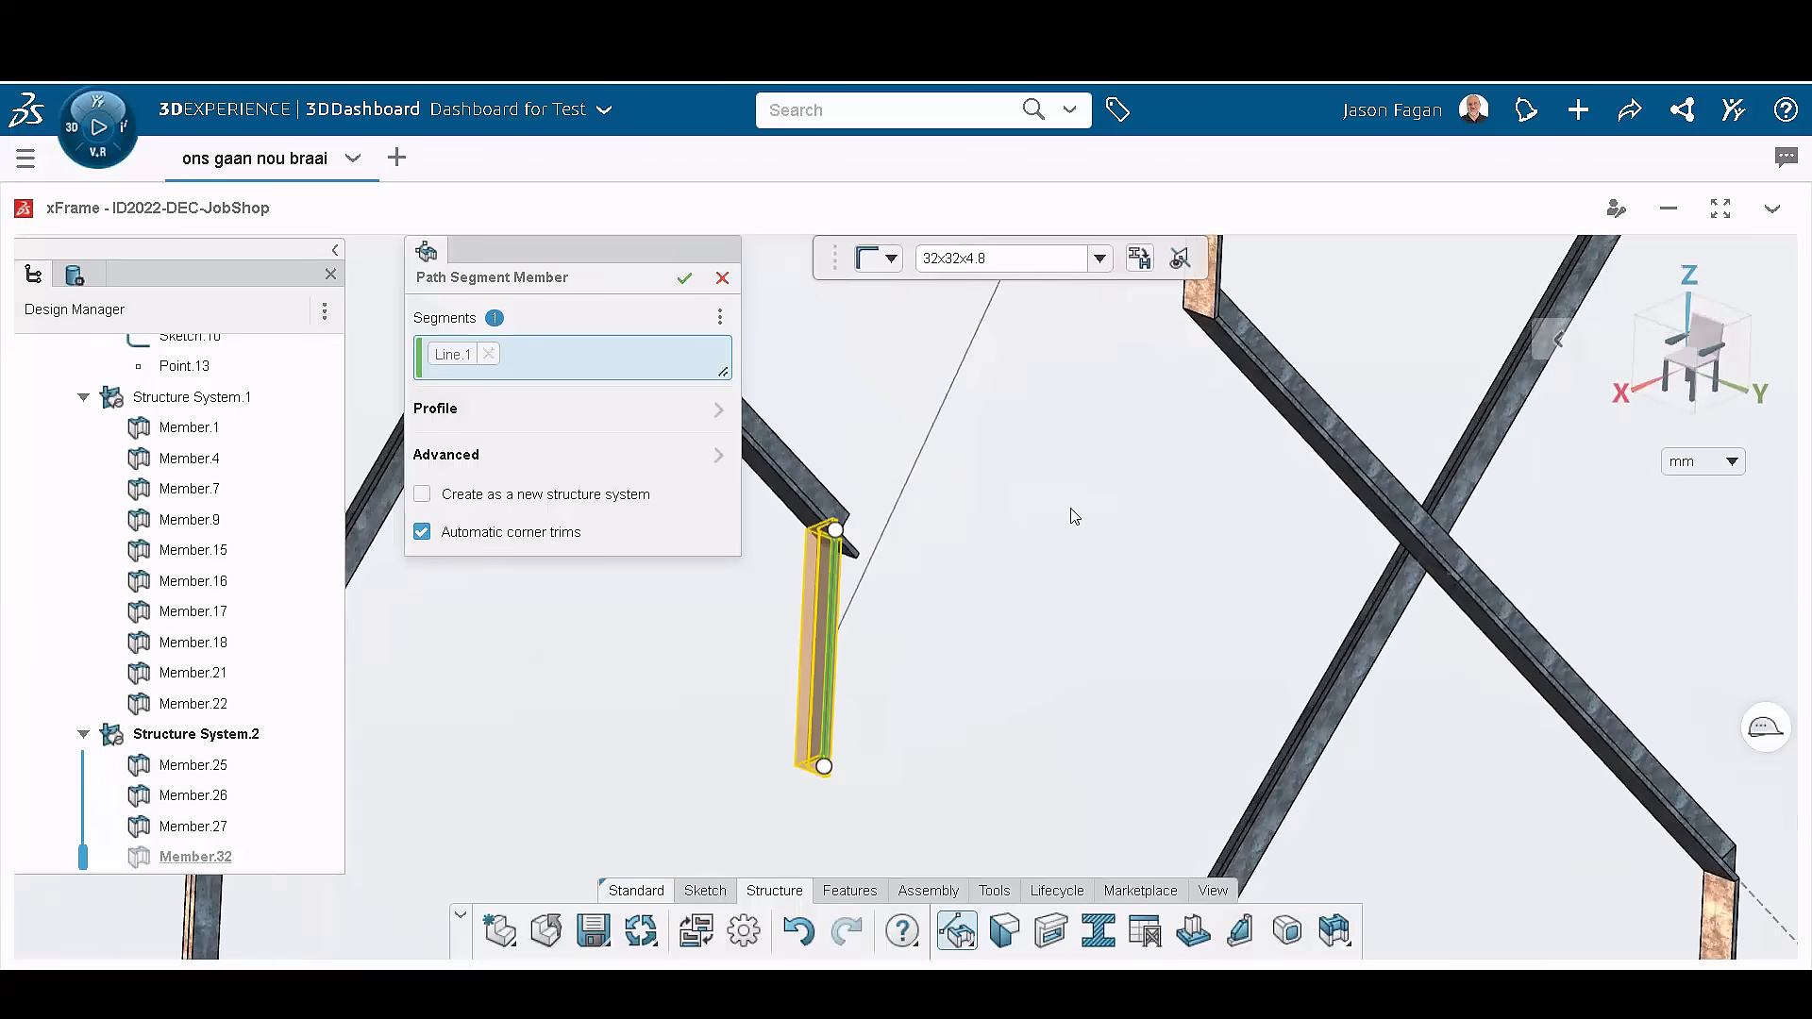
Step: Set the leg profile's pierce point to Bottom Center and create the leg member
click(1651, 359)
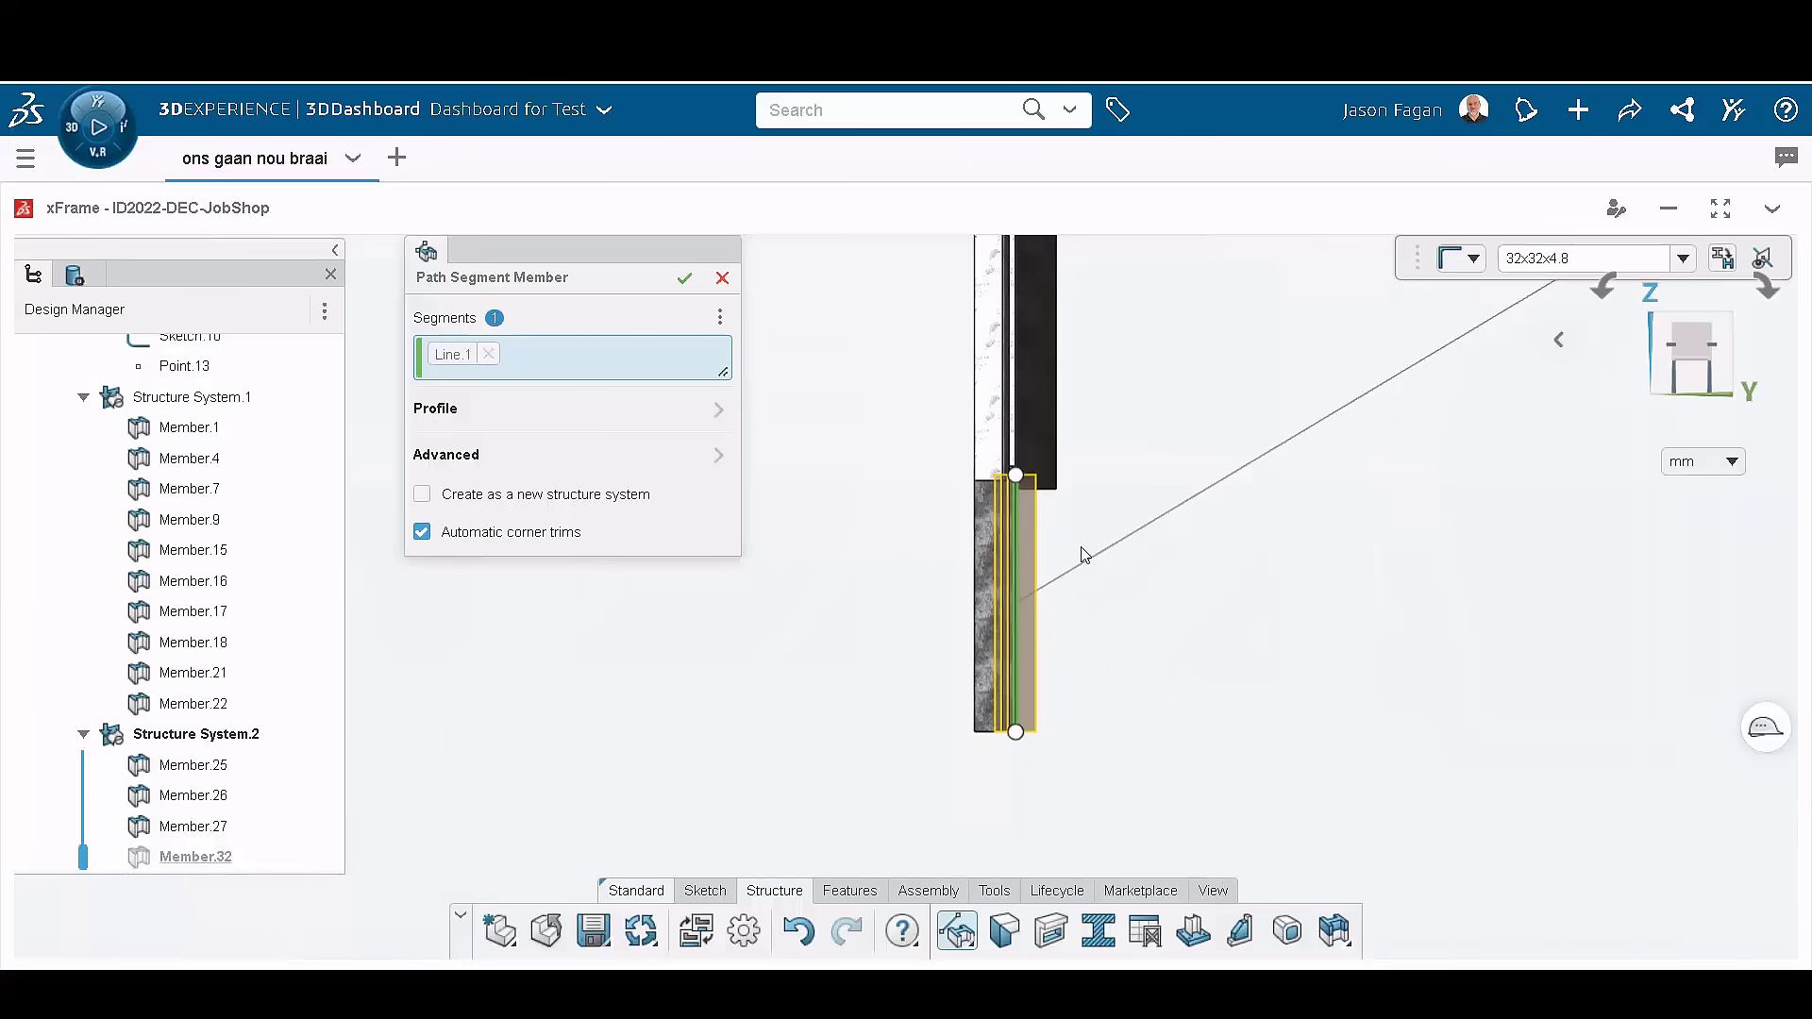
scroll(1081, 547, down, 3)
middle_drag(1127, 595, 1050, 610)
click(718, 409)
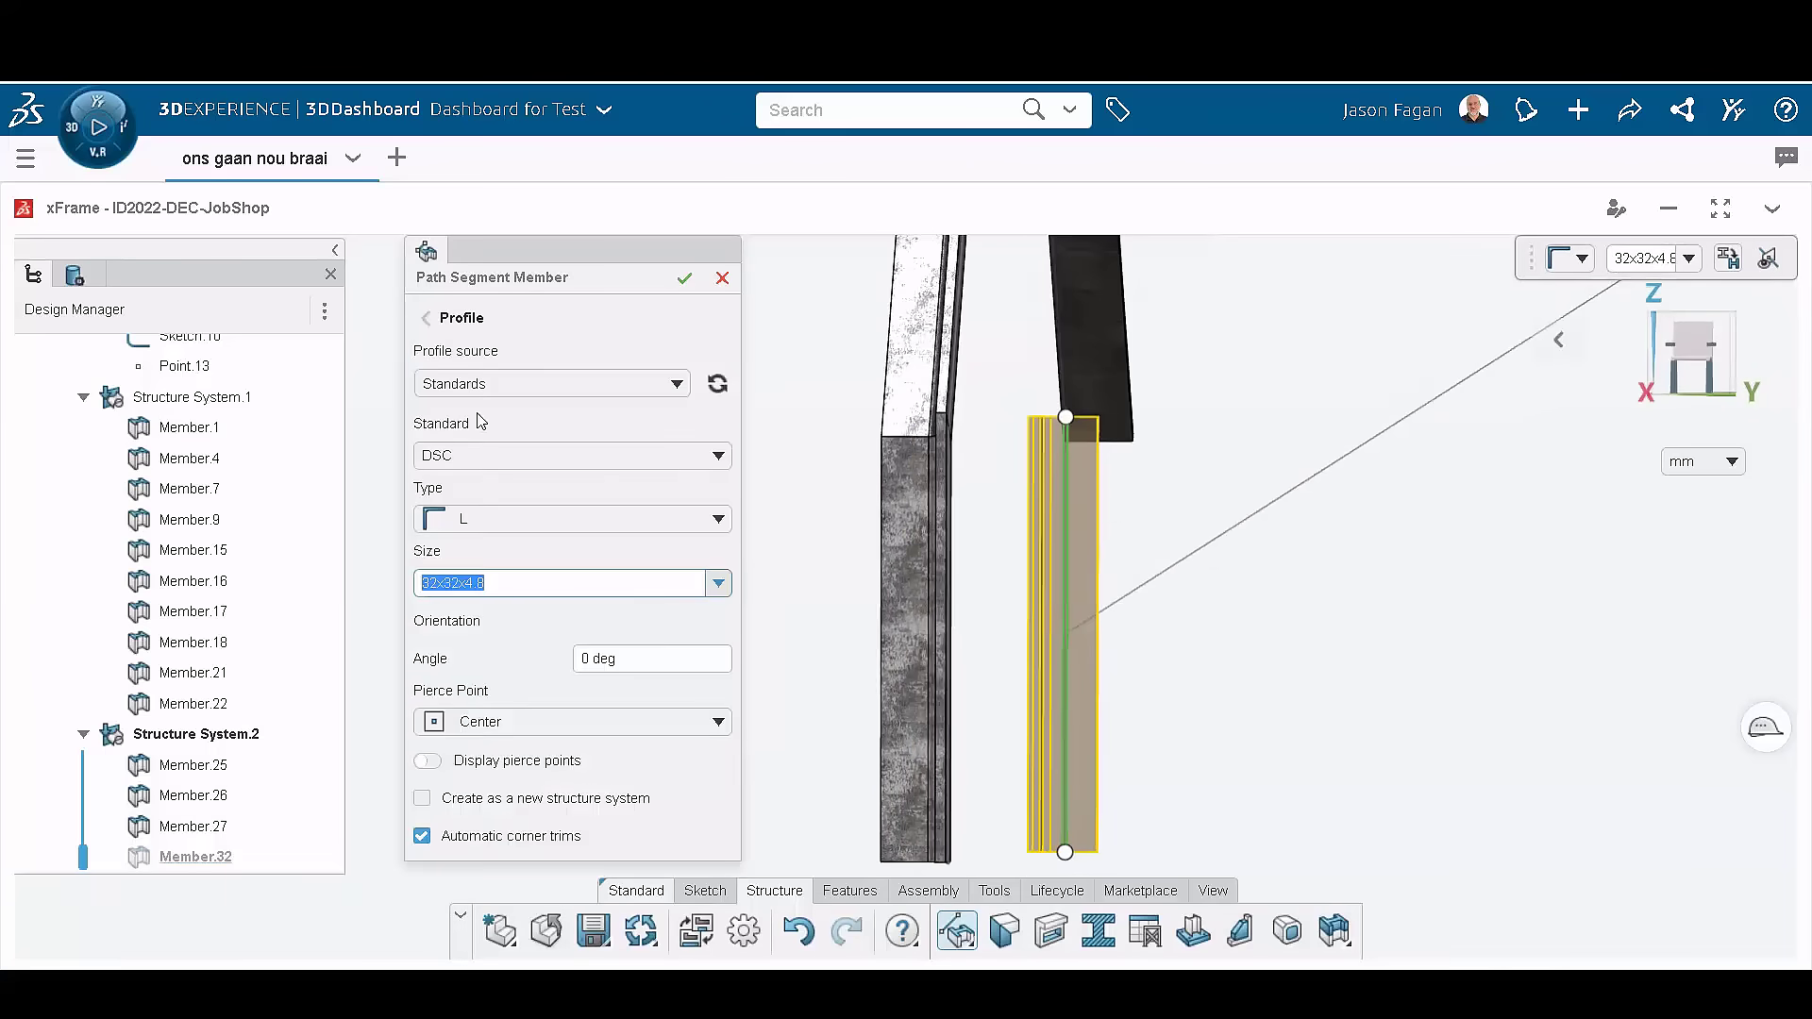
click(522, 727)
click(430, 583)
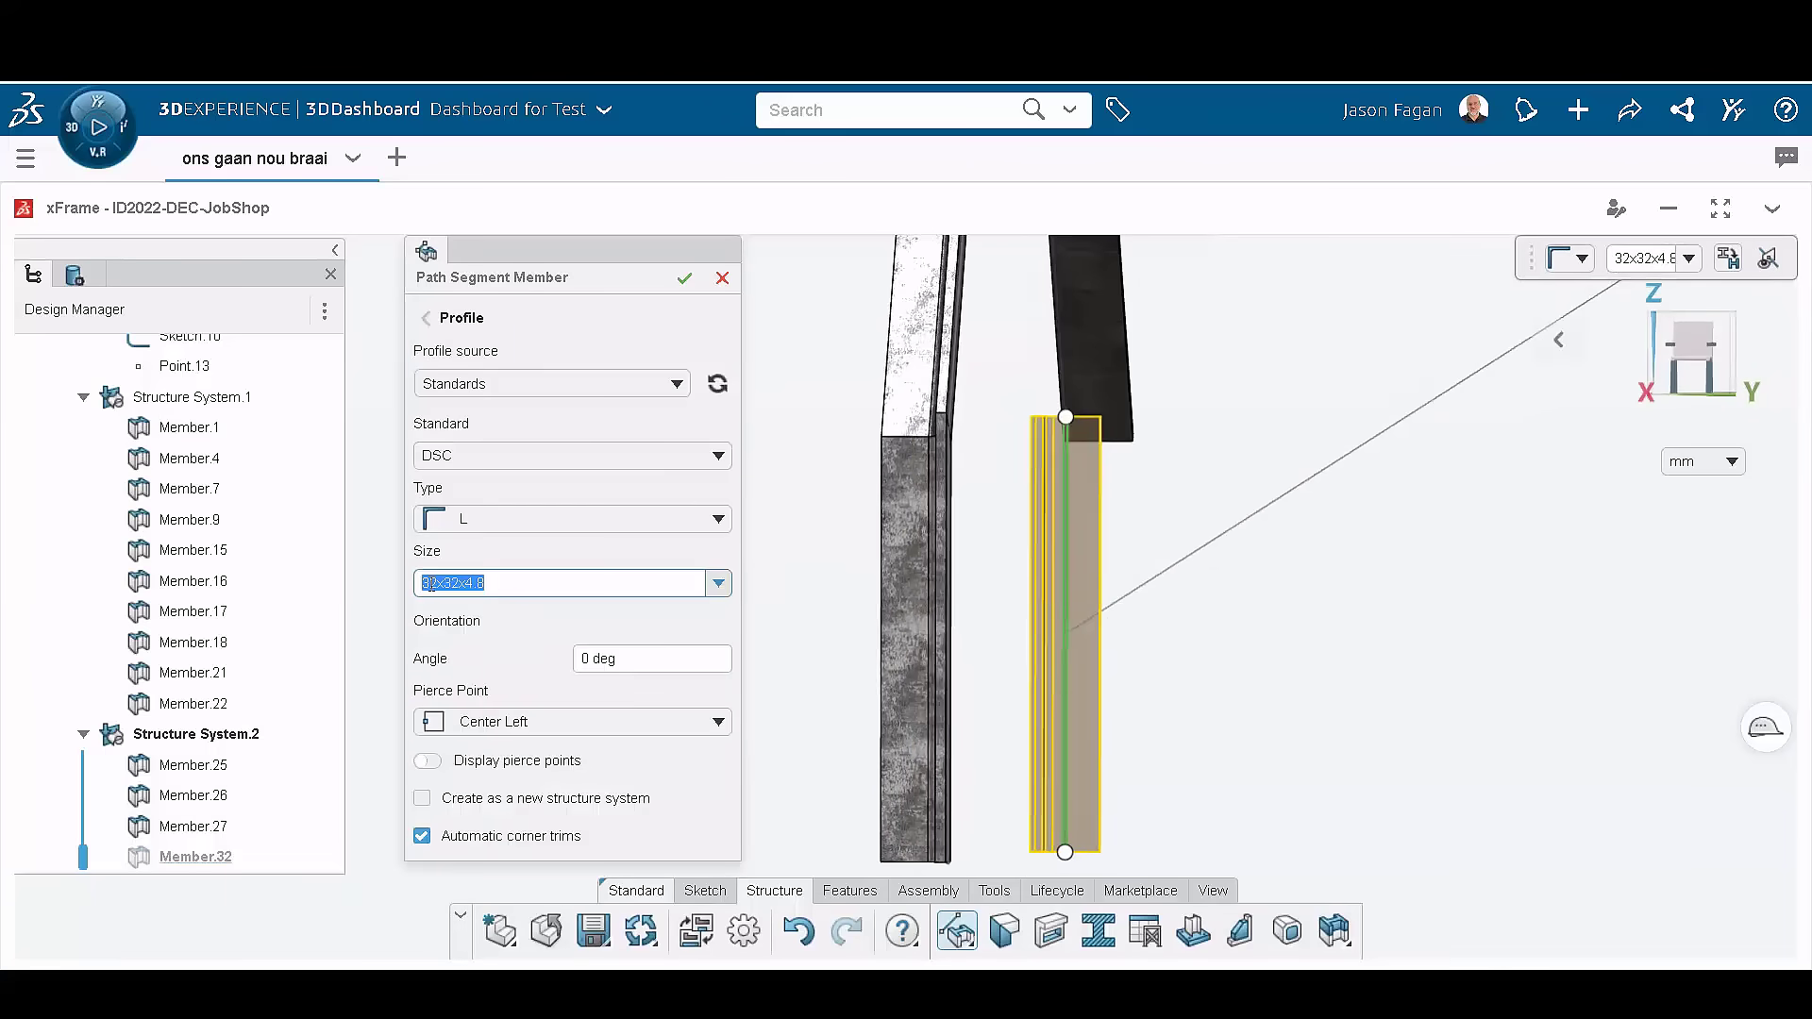
middle_drag(1142, 547, 1042, 613)
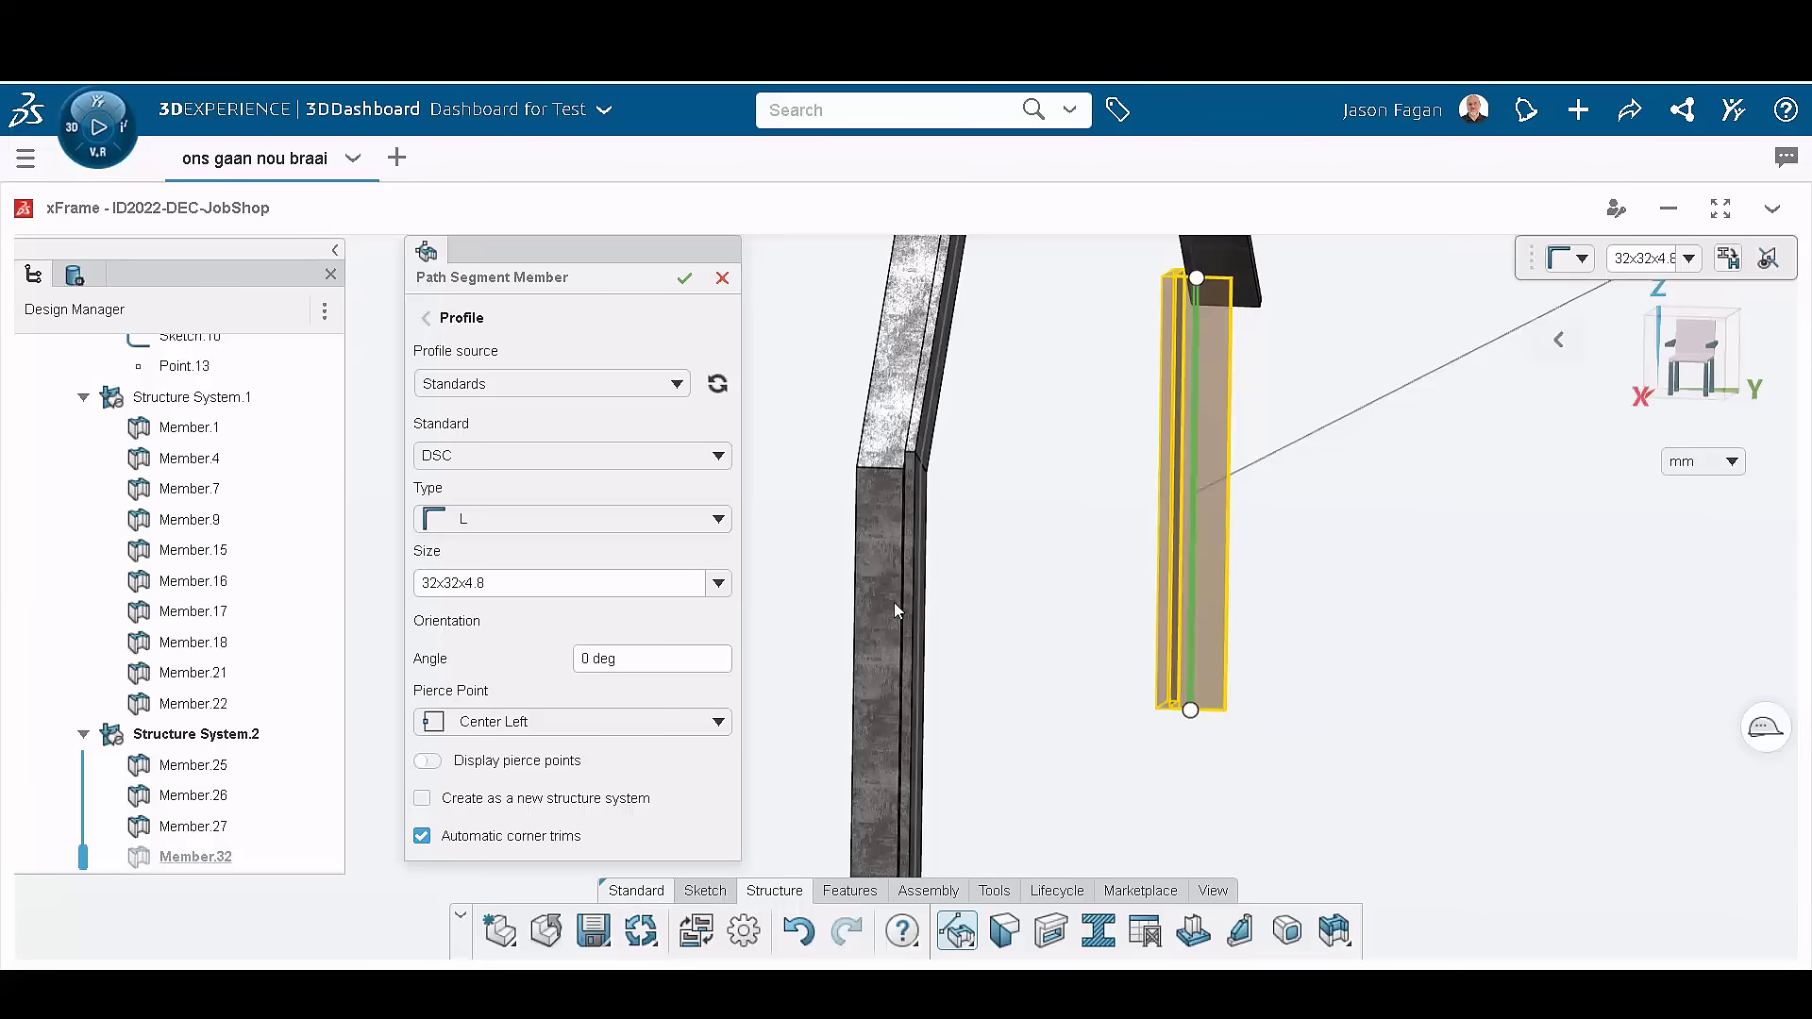
click(540, 732)
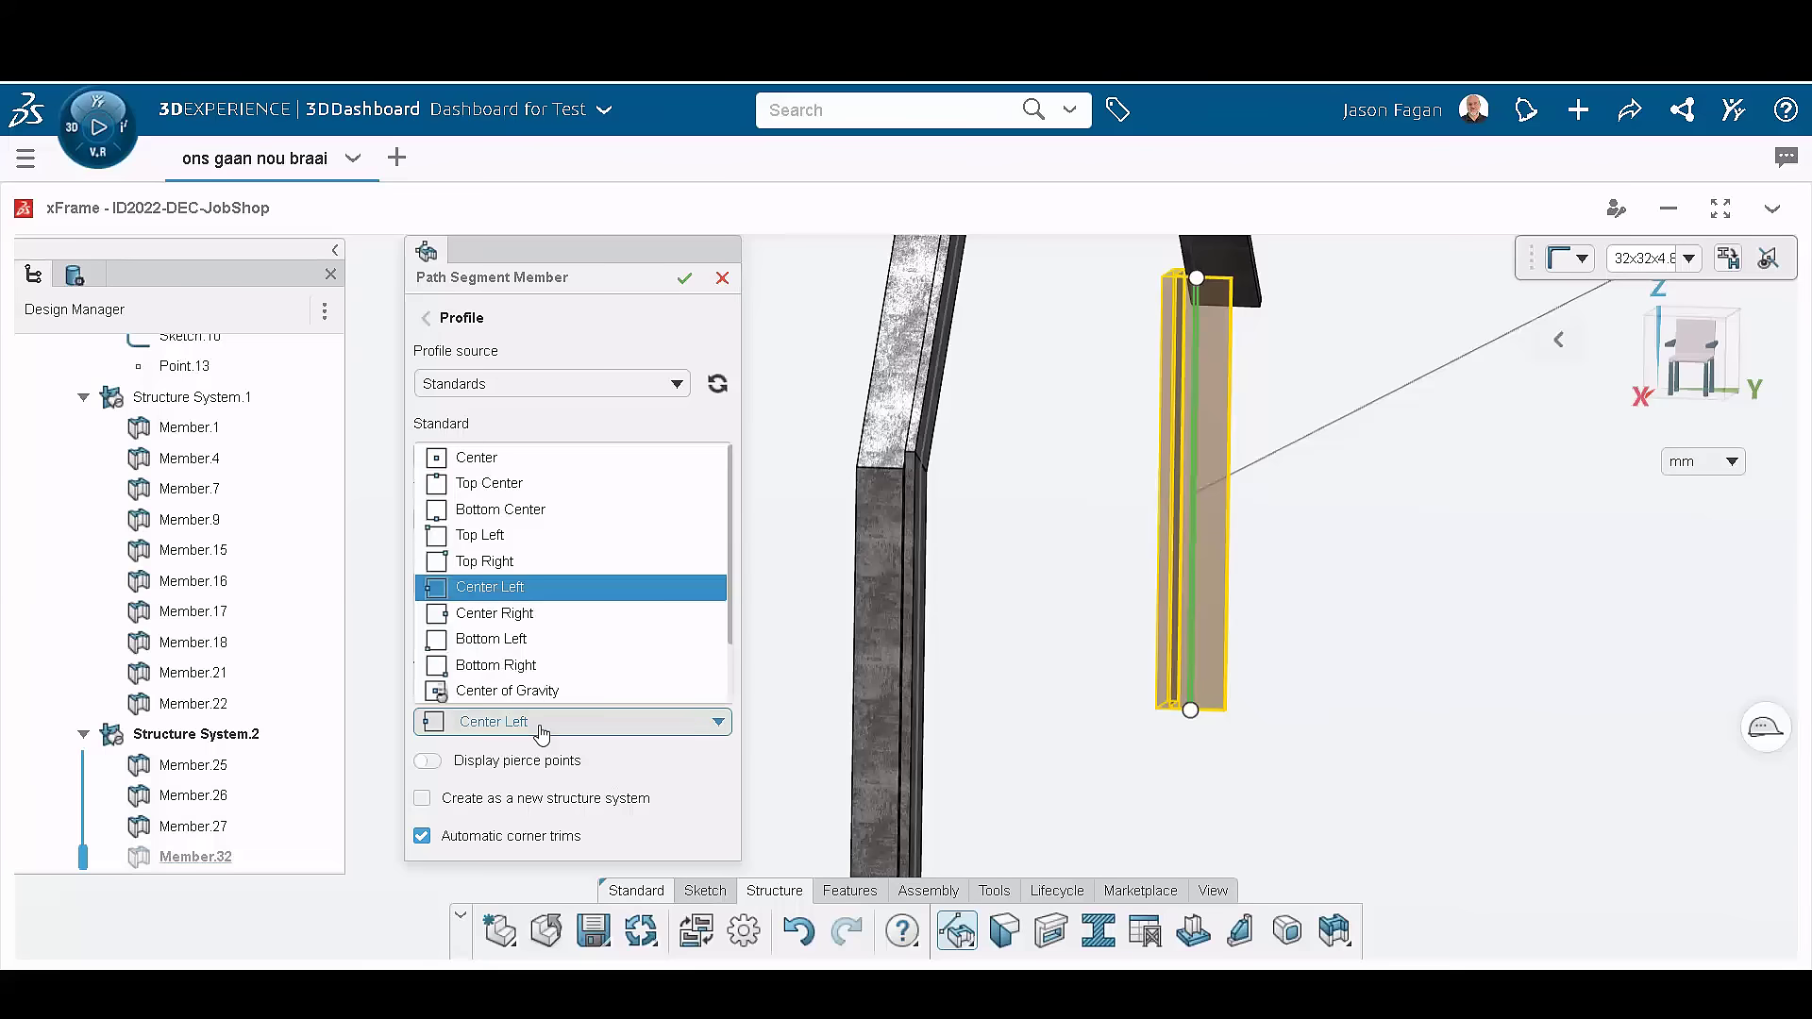
click(500, 509)
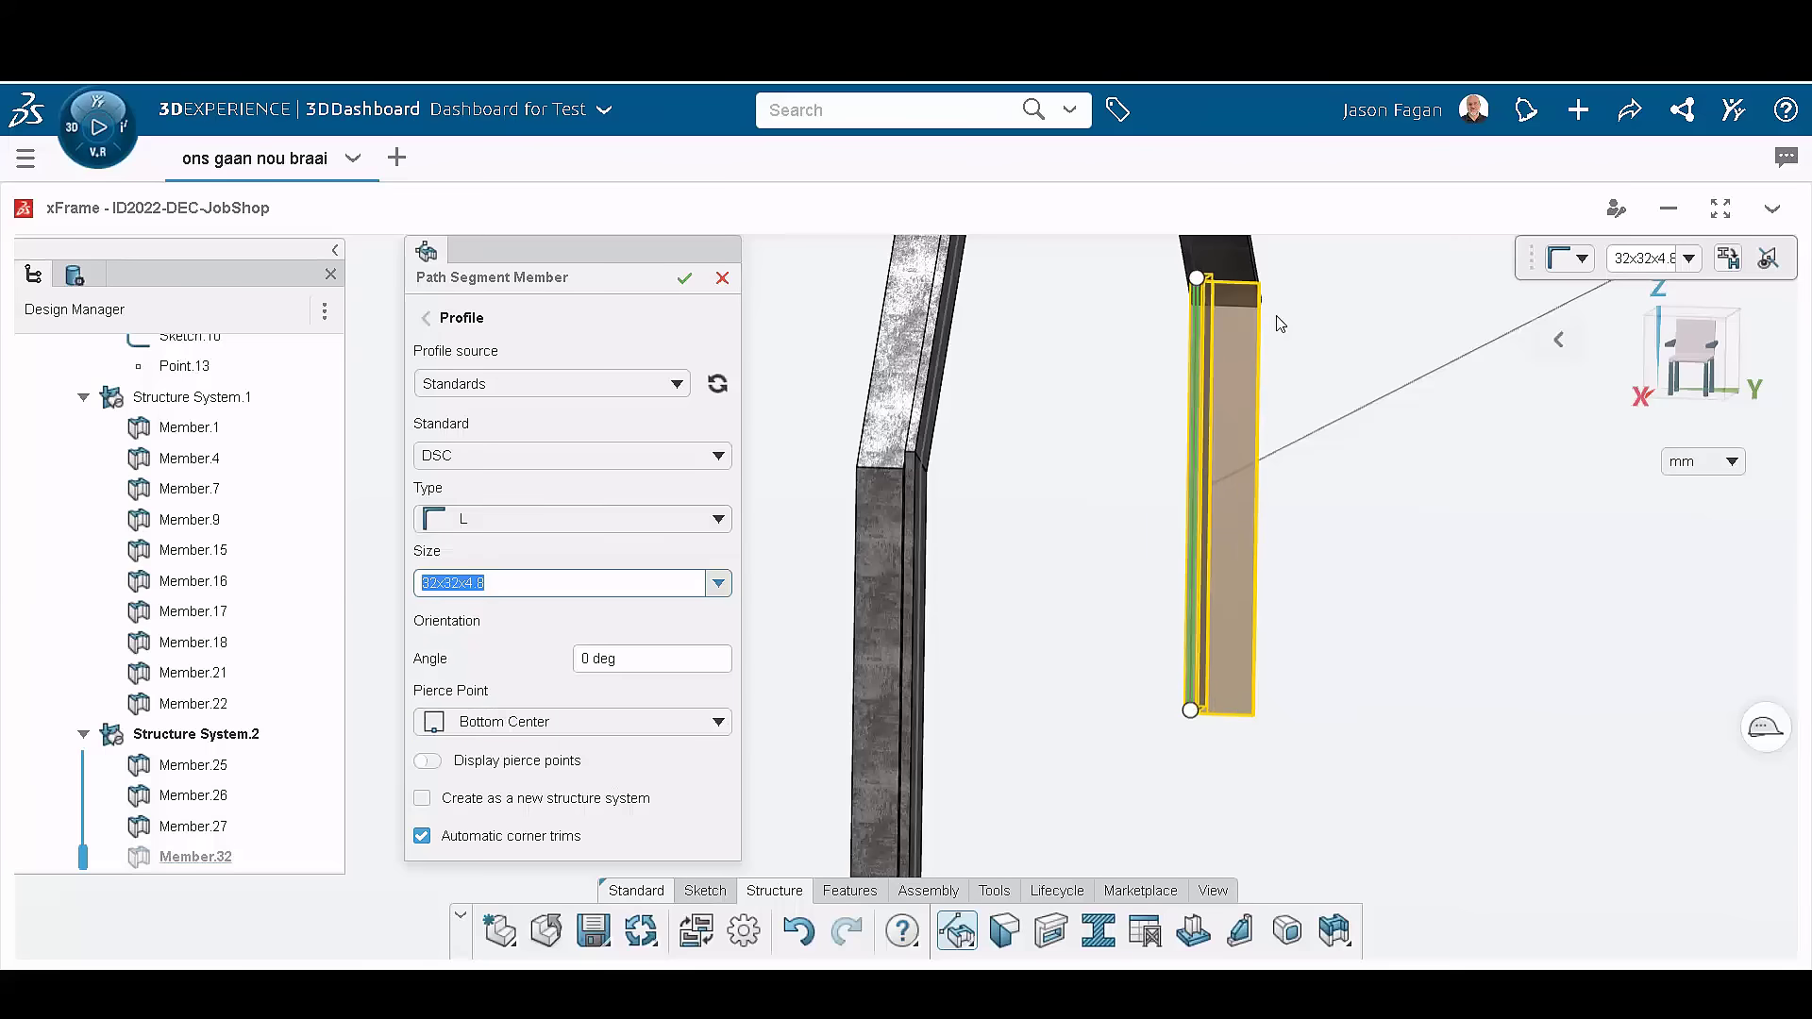
middle_drag(1301, 387, 1163, 394)
middle_drag(1423, 470, 1146, 738)
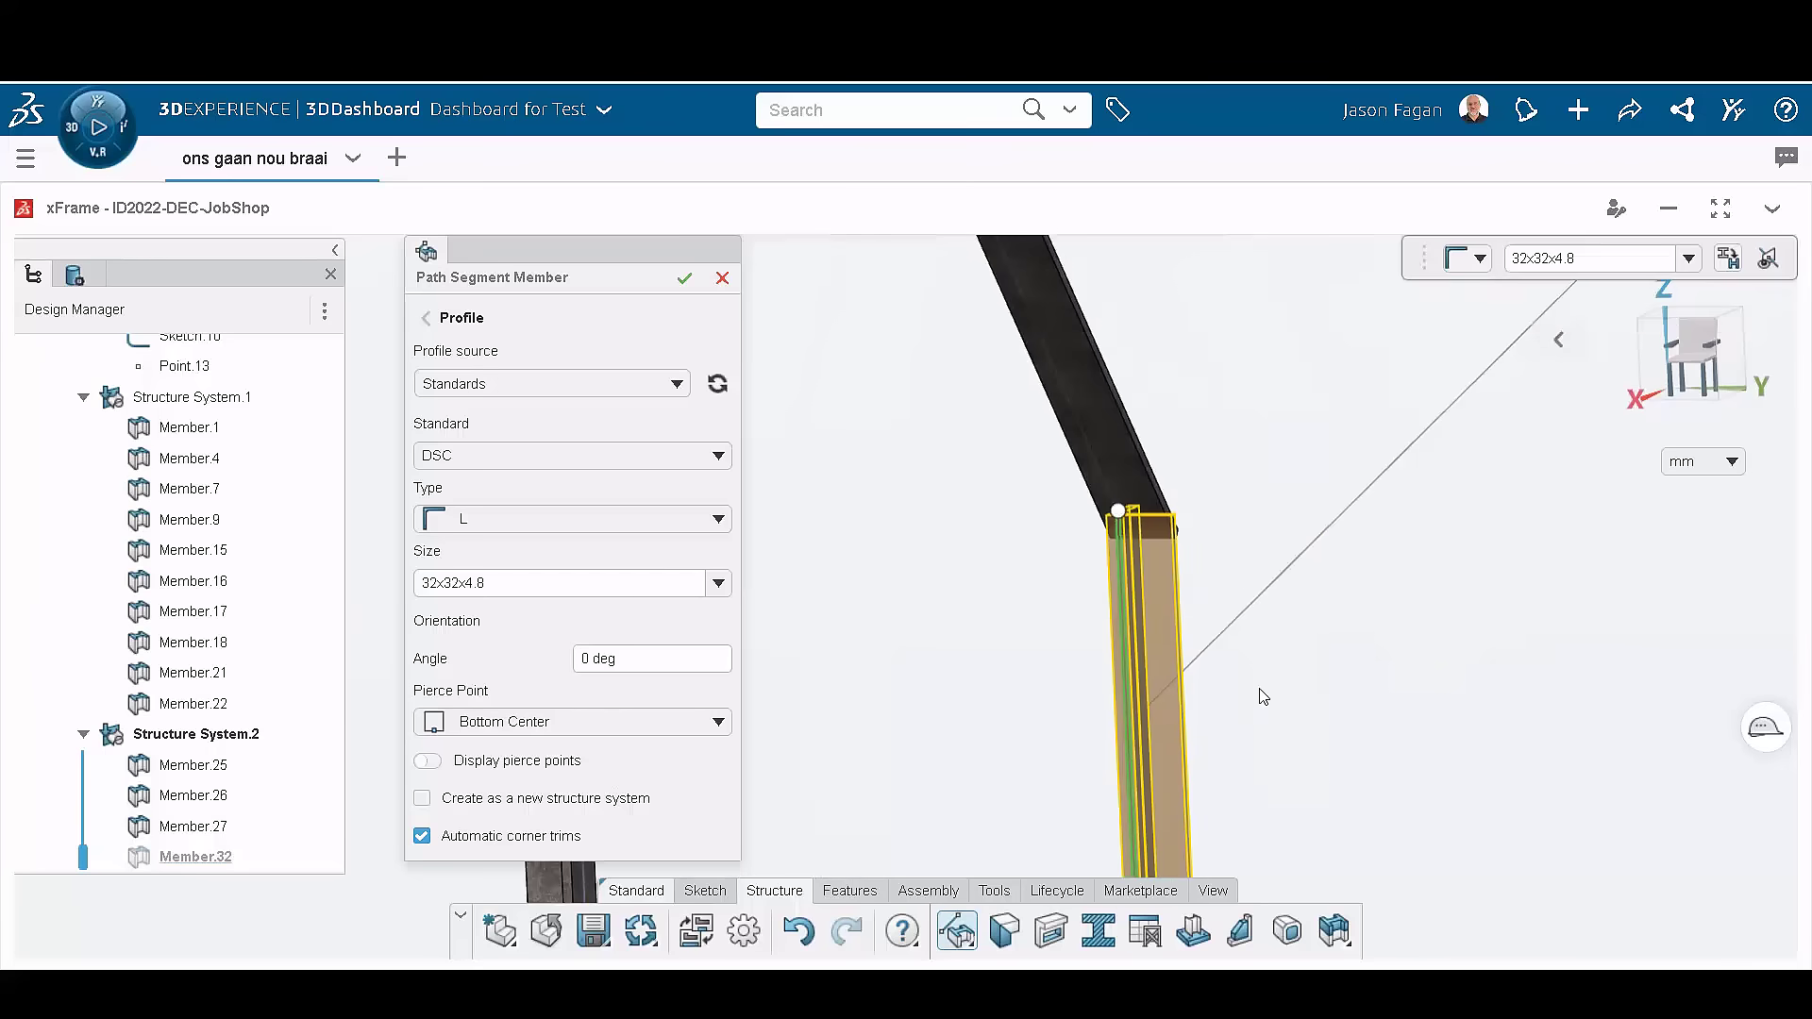
middle_drag(1262, 697, 1120, 614)
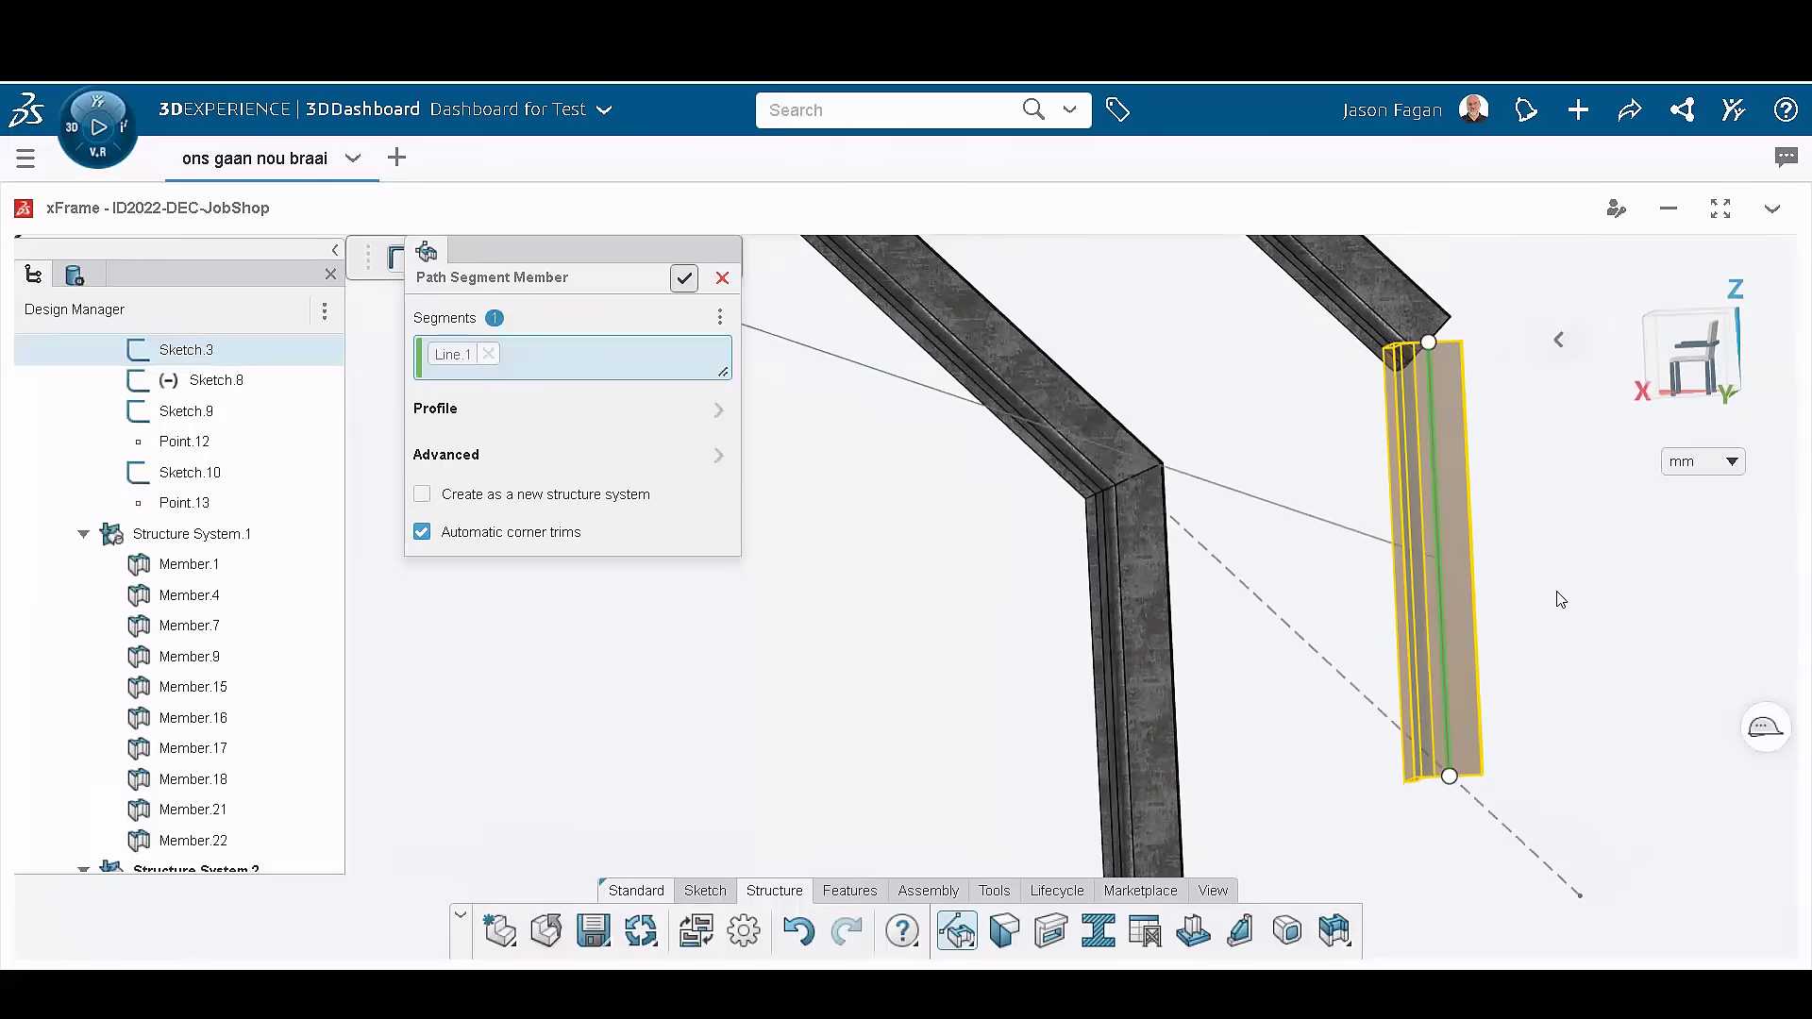
right_click(1536, 543)
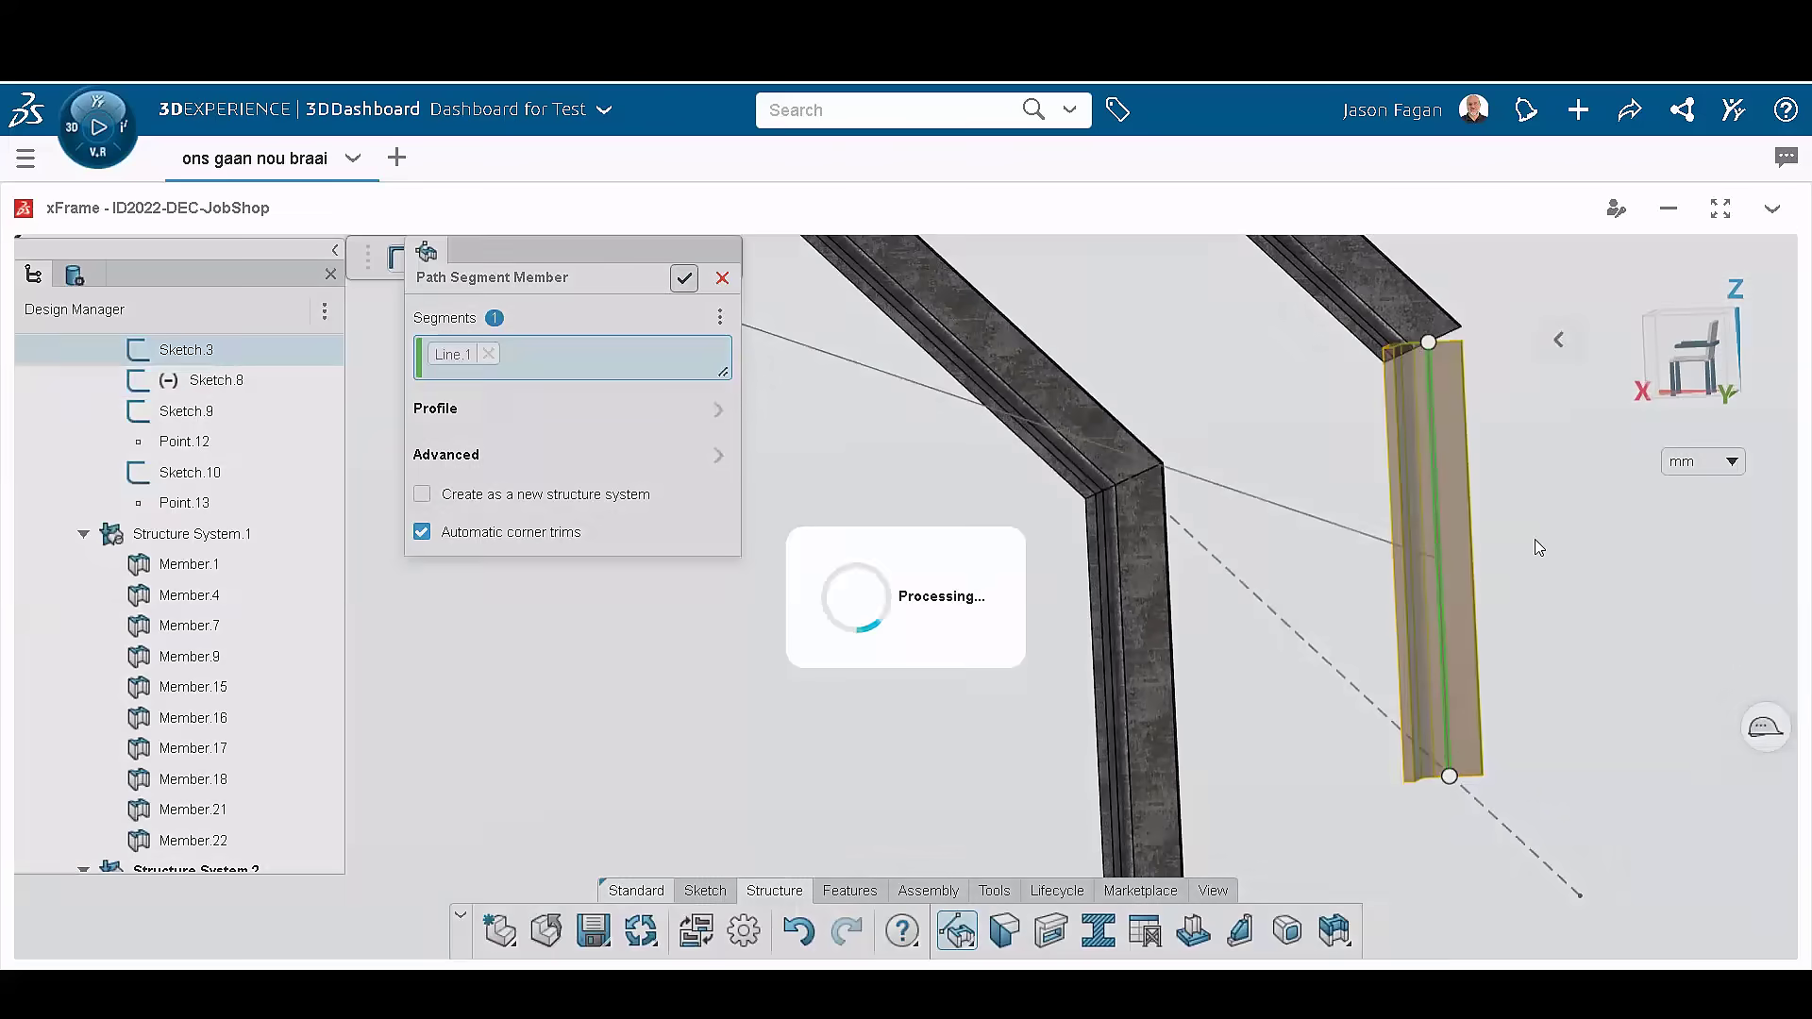
Step: Start a Point to point member between Point.13 and Point.12 at the two leg crossings
scroll(1303, 681, down, 4)
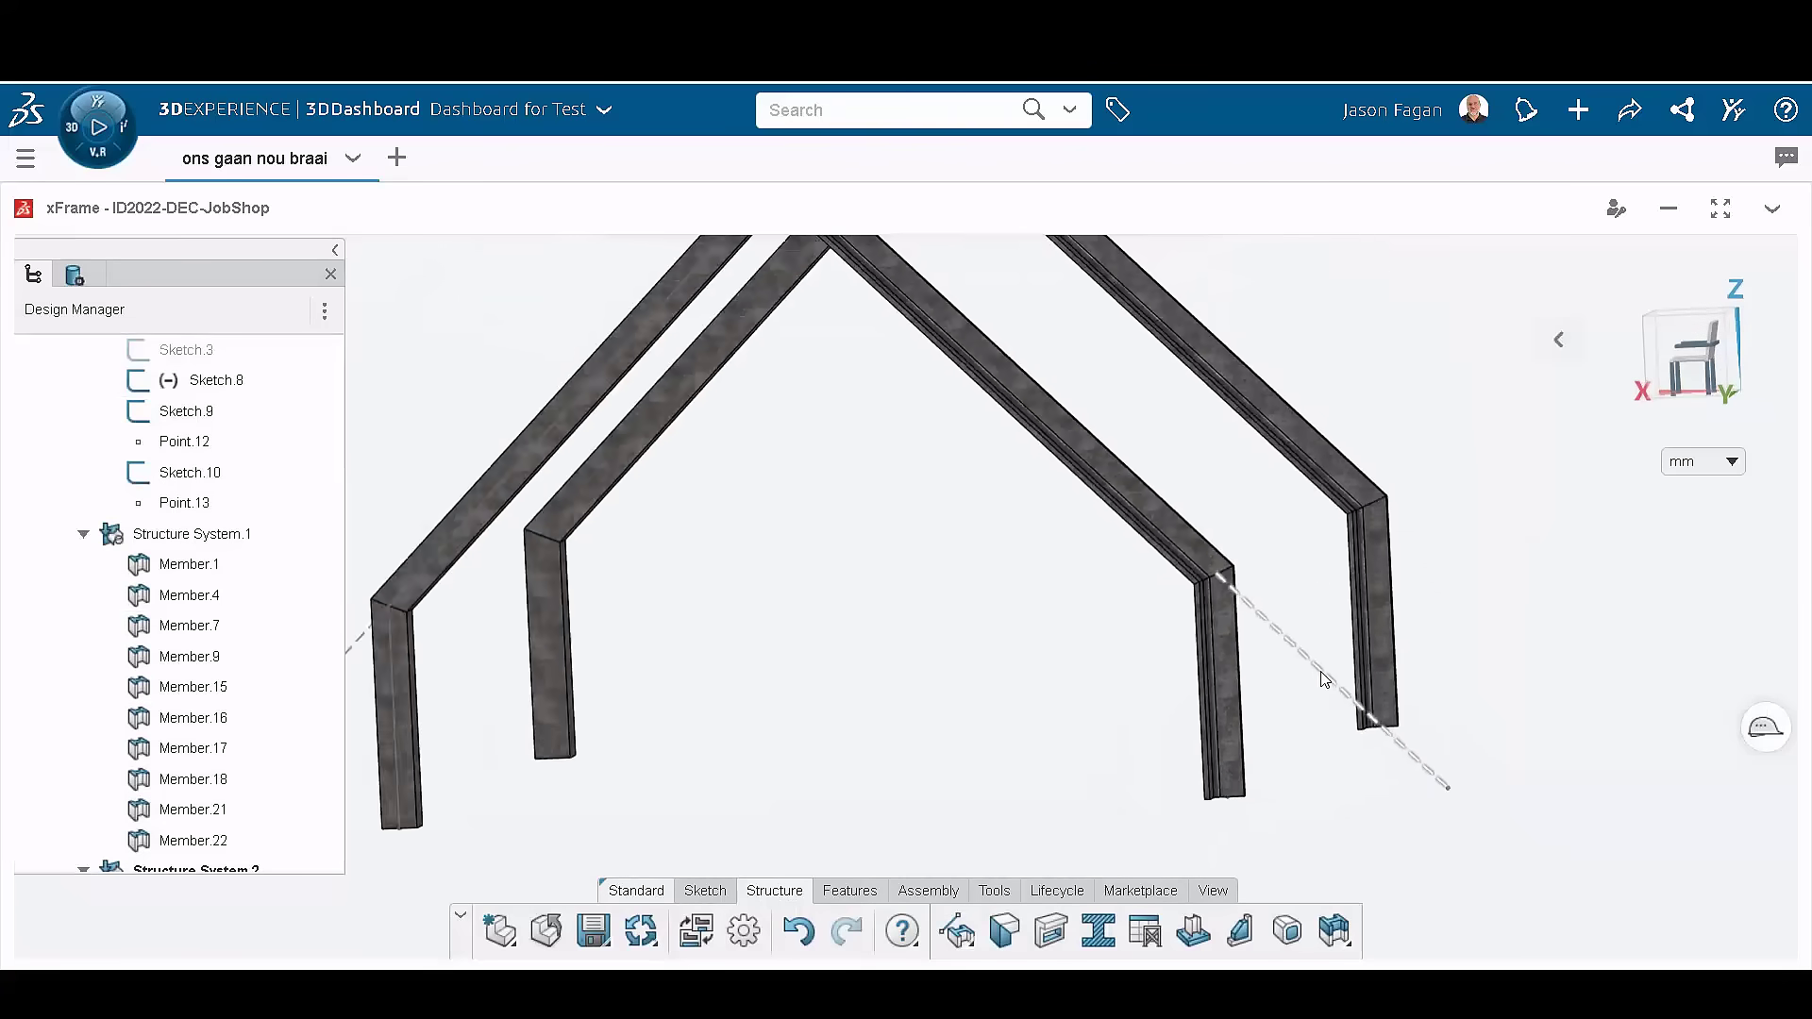
middle_drag(972, 501, 1449, 670)
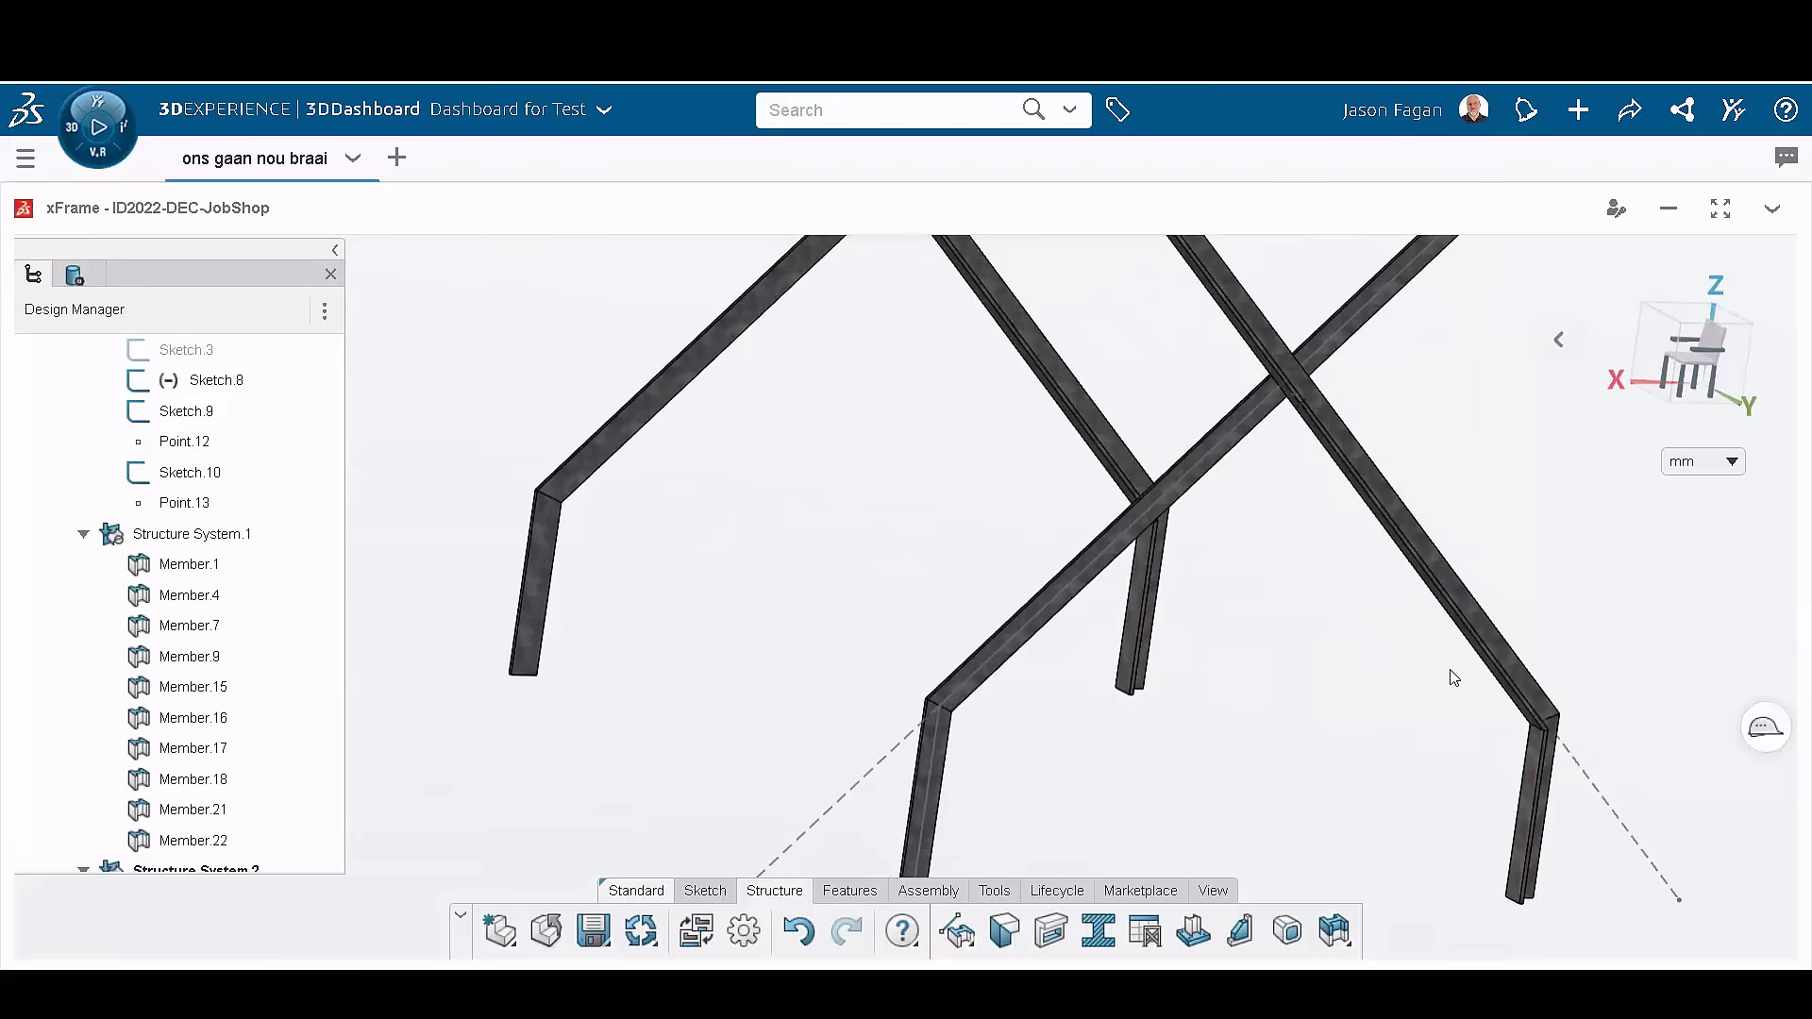
click(975, 948)
click(1034, 890)
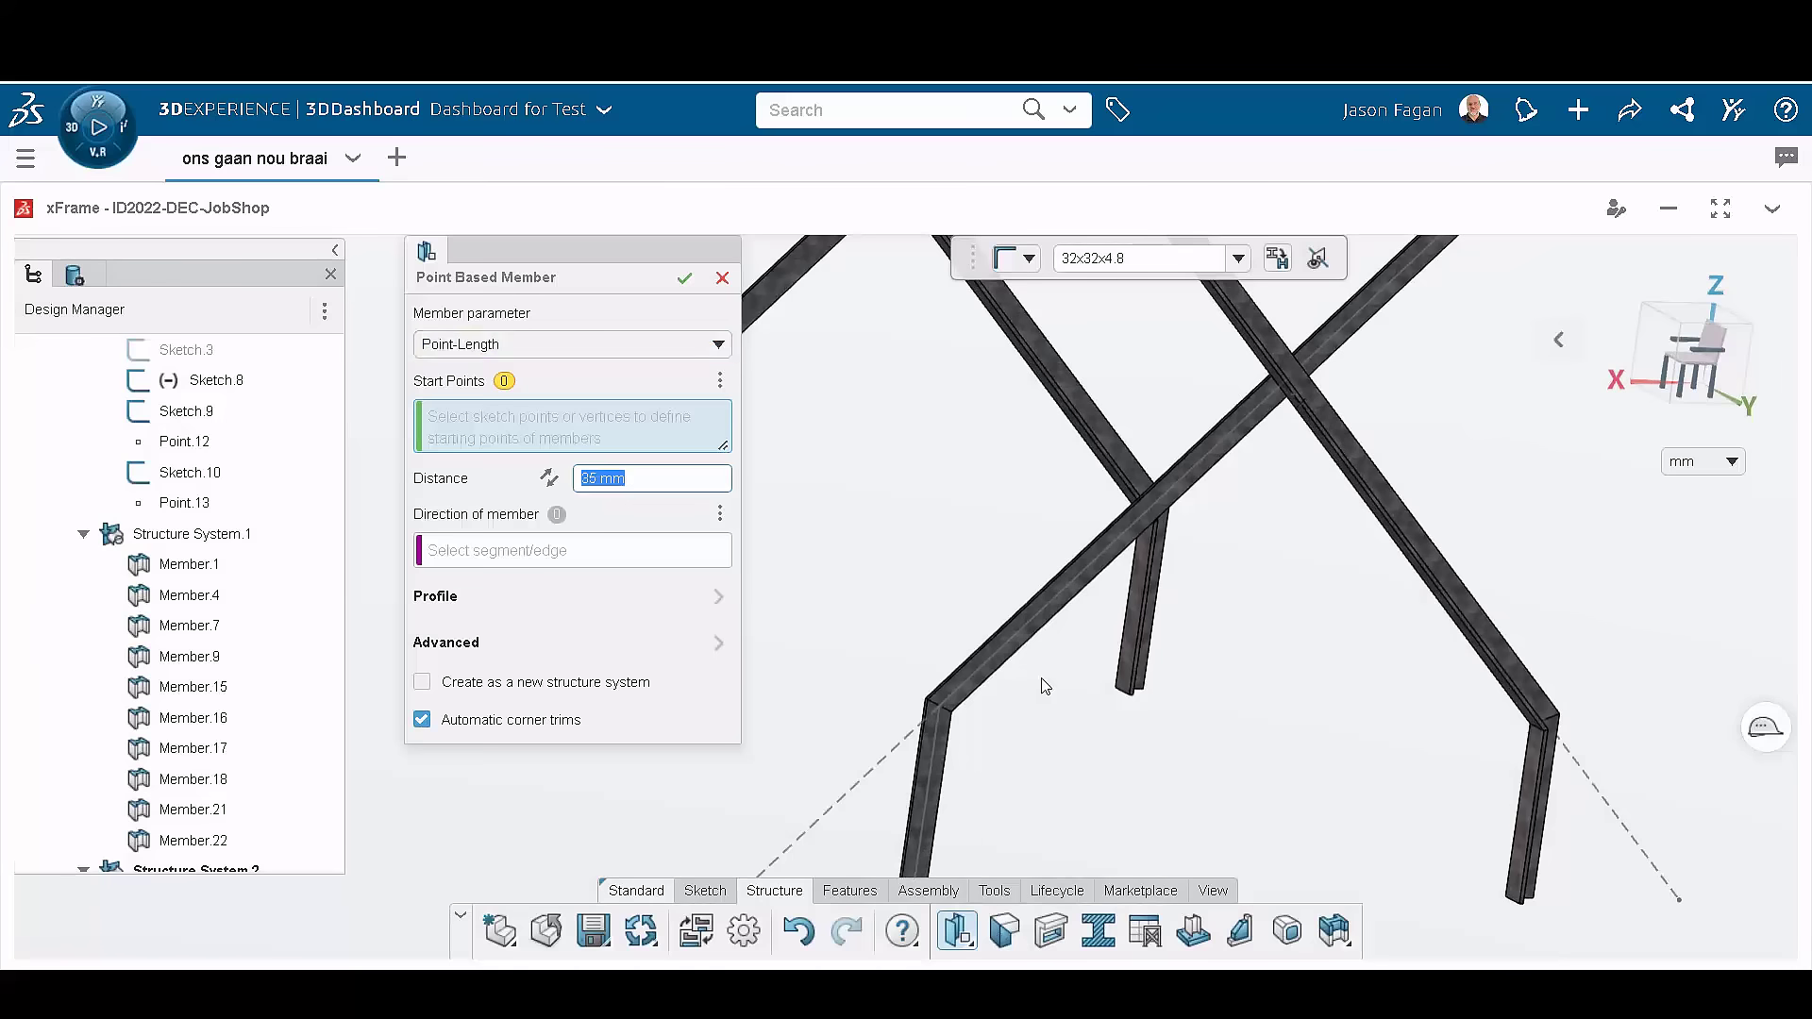
click(474, 346)
click(478, 404)
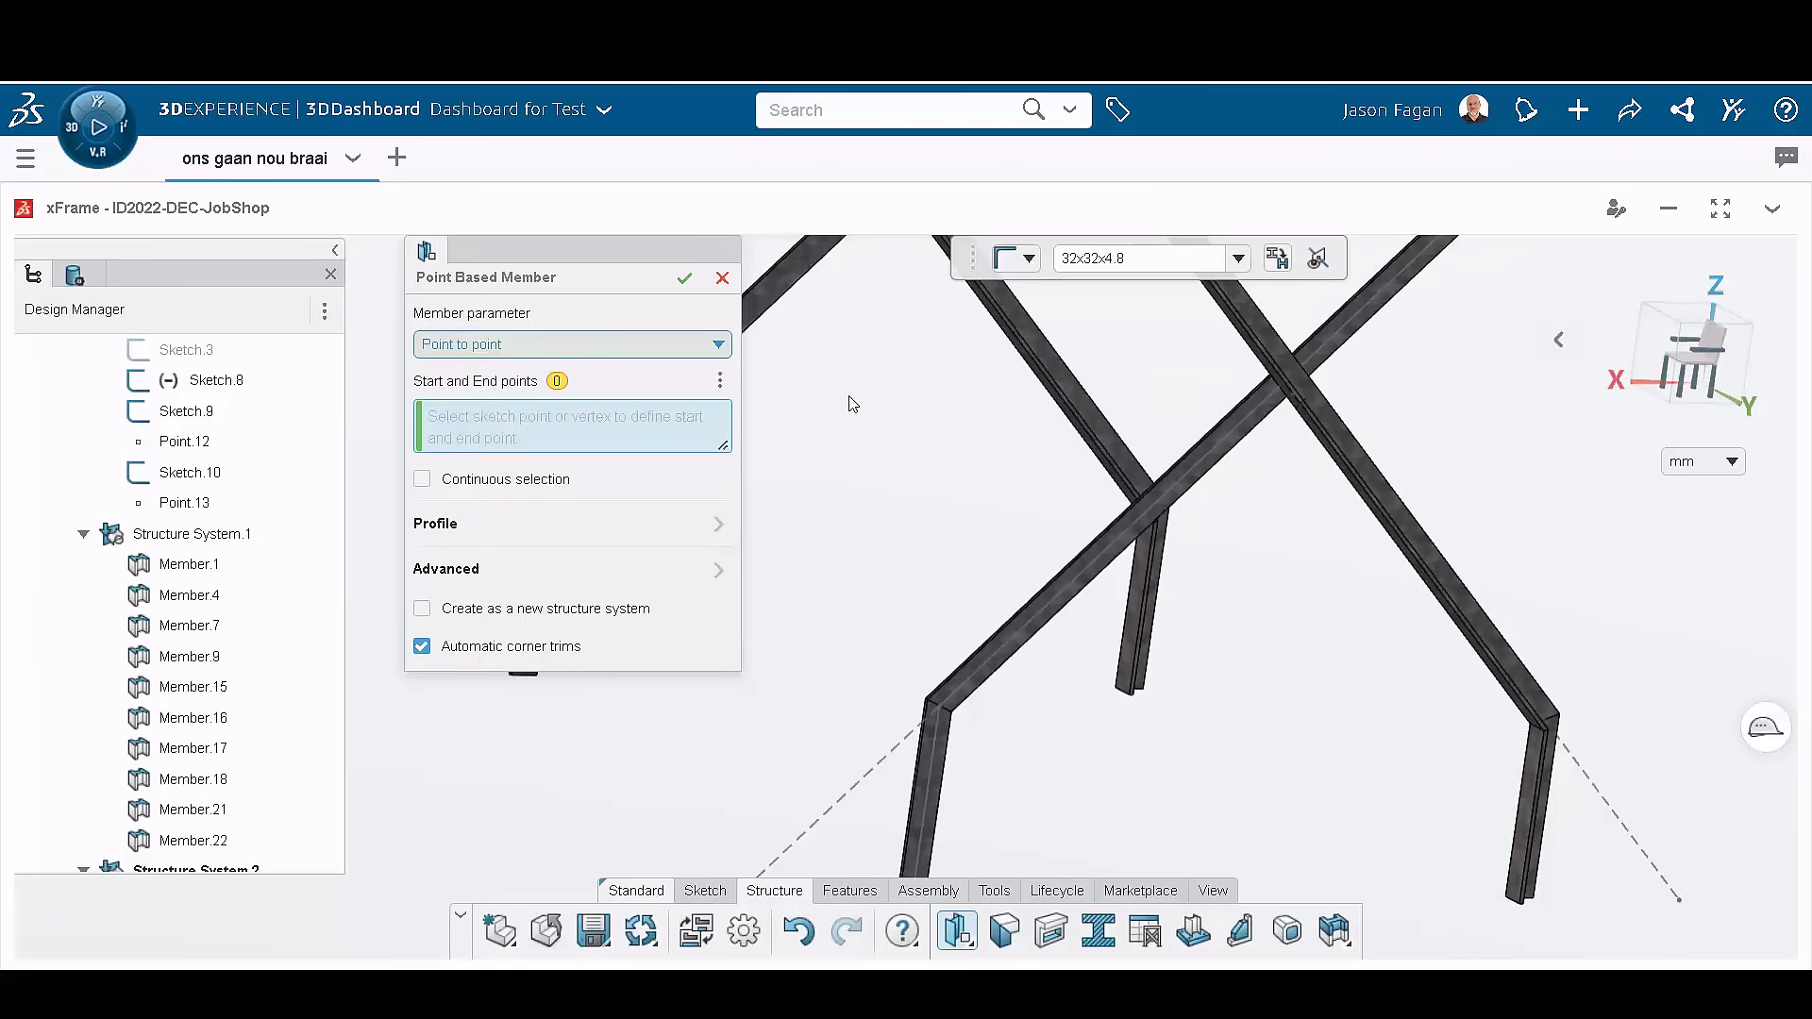
ctrl+middle_drag(850, 396, 897, 609)
click(928, 395)
click(1339, 611)
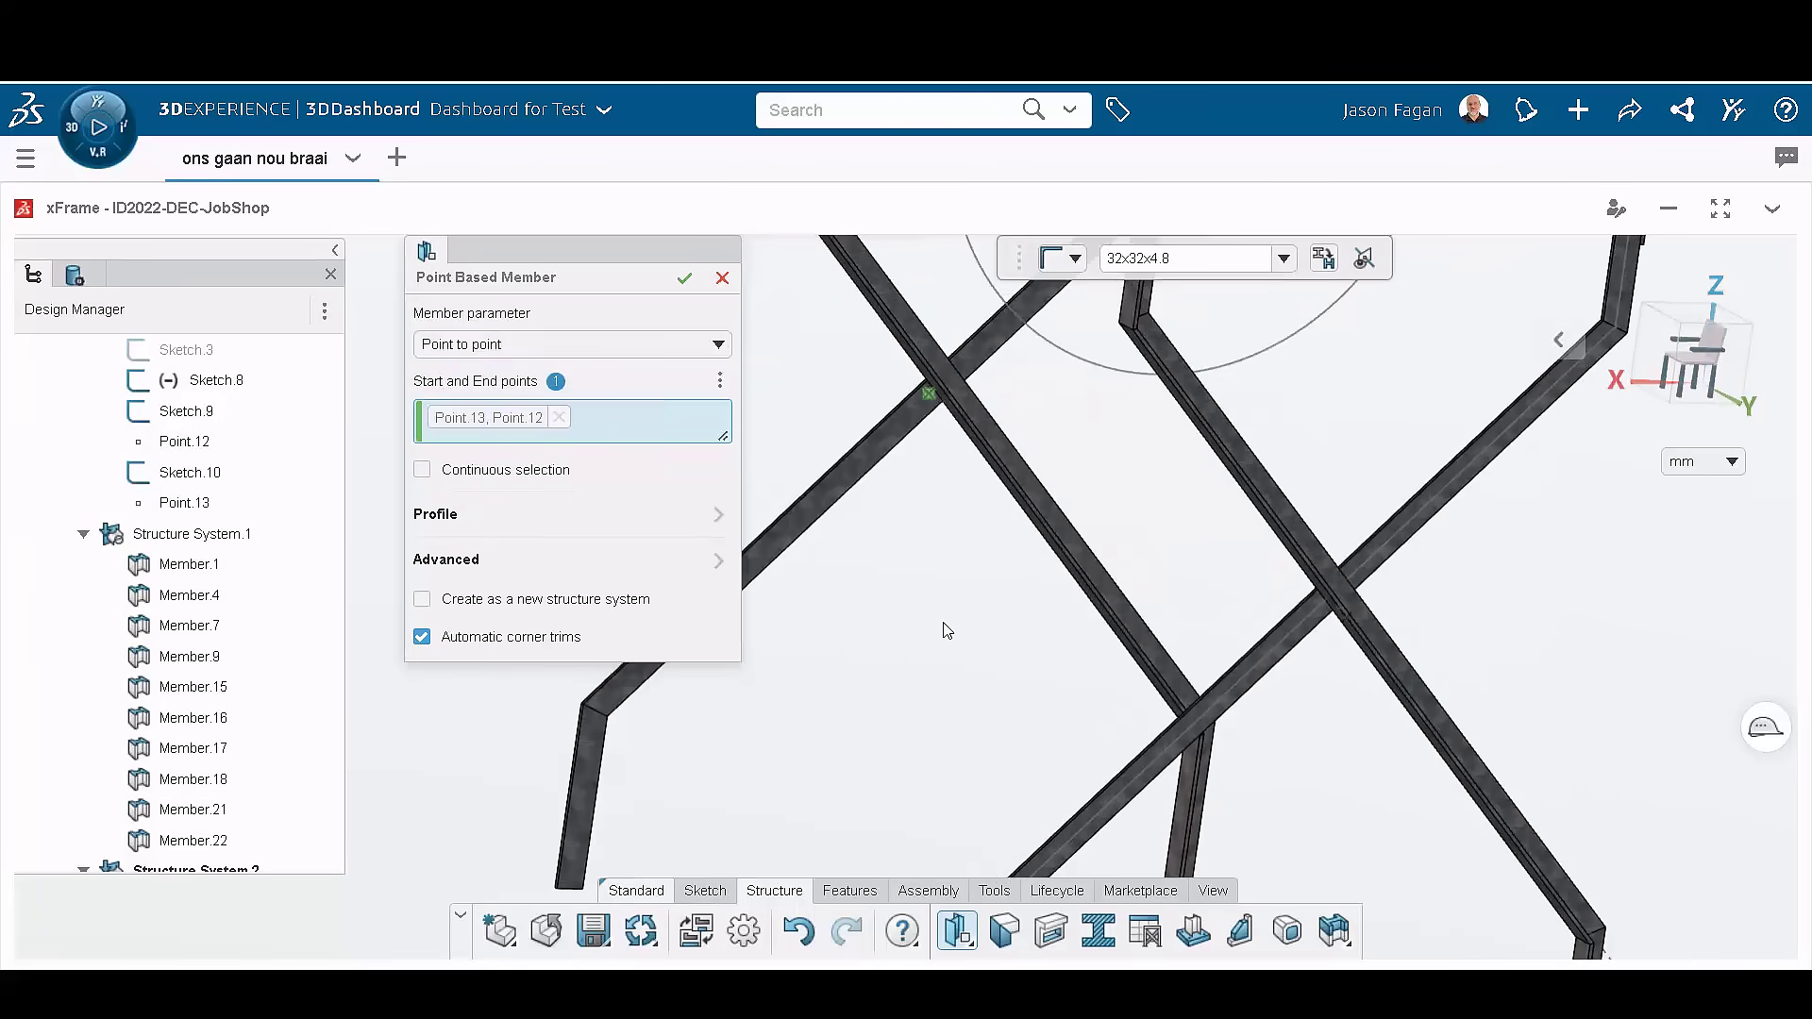
Step: Rotate the crossbar's L profile by three 90-degree increments and set its pierce point to Bottom Left
click(1703, 375)
scroll(1024, 416, up, 3)
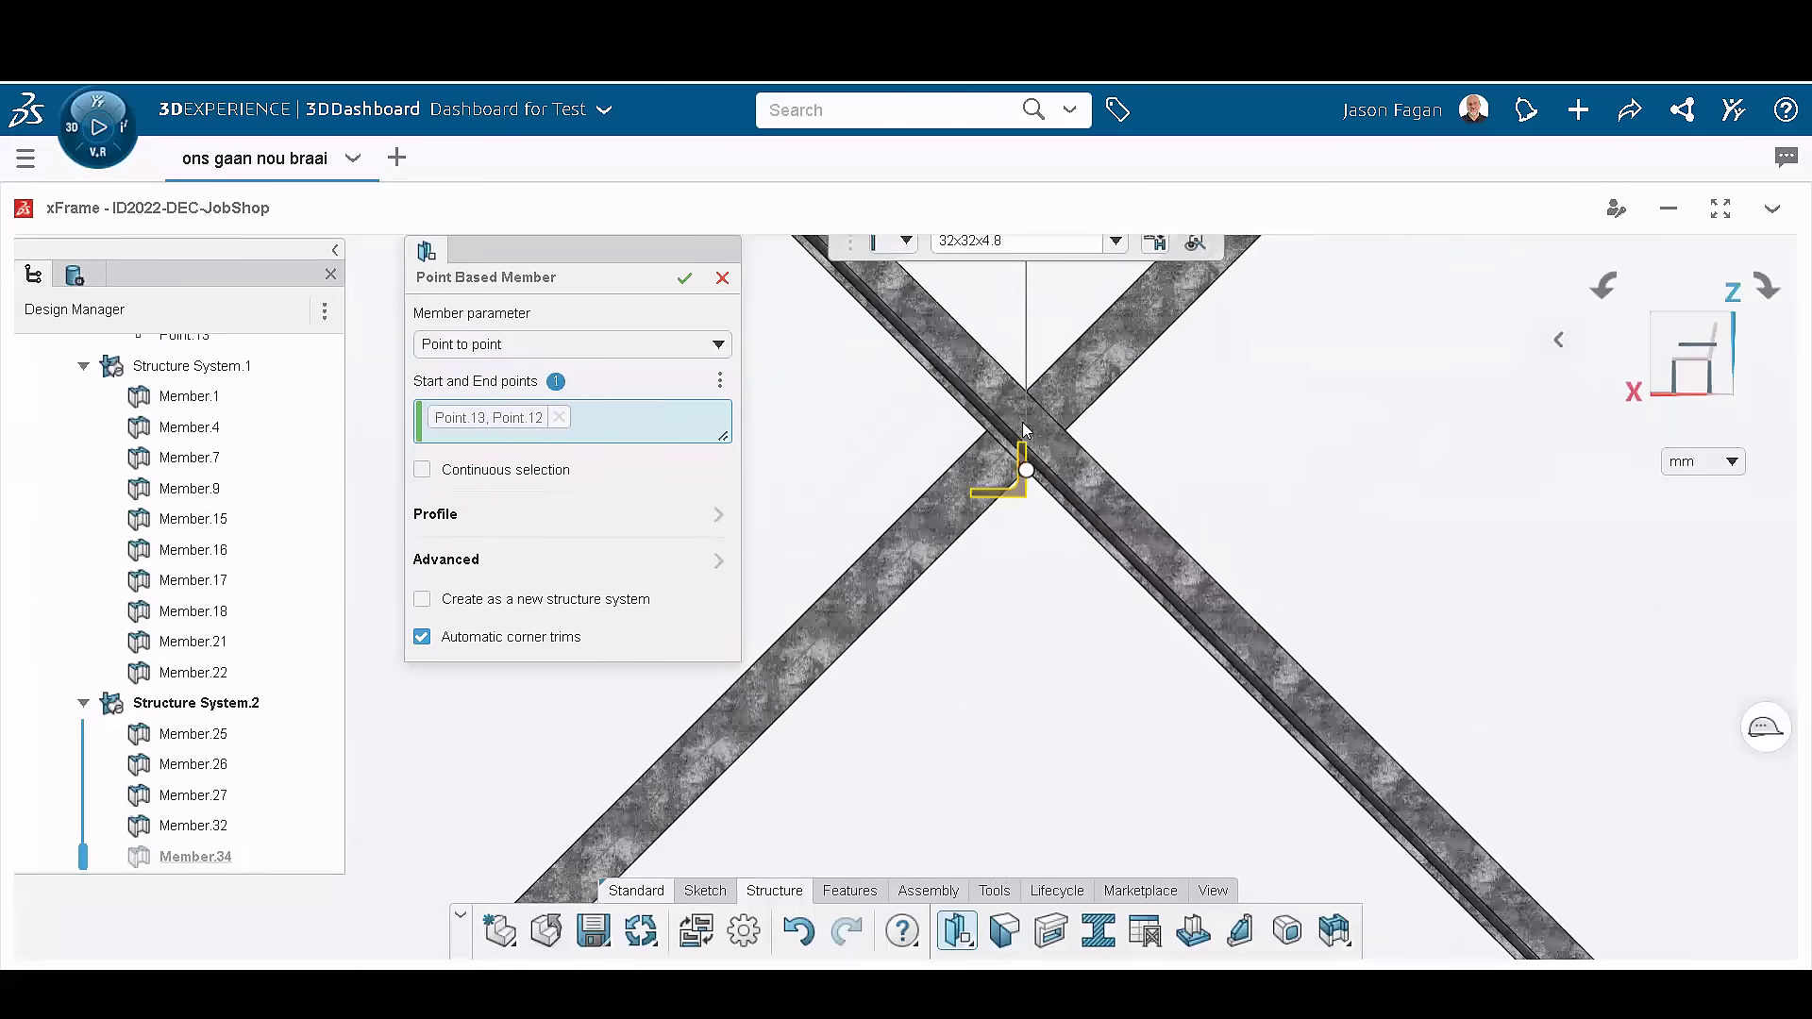
scroll(1012, 500, up, 2)
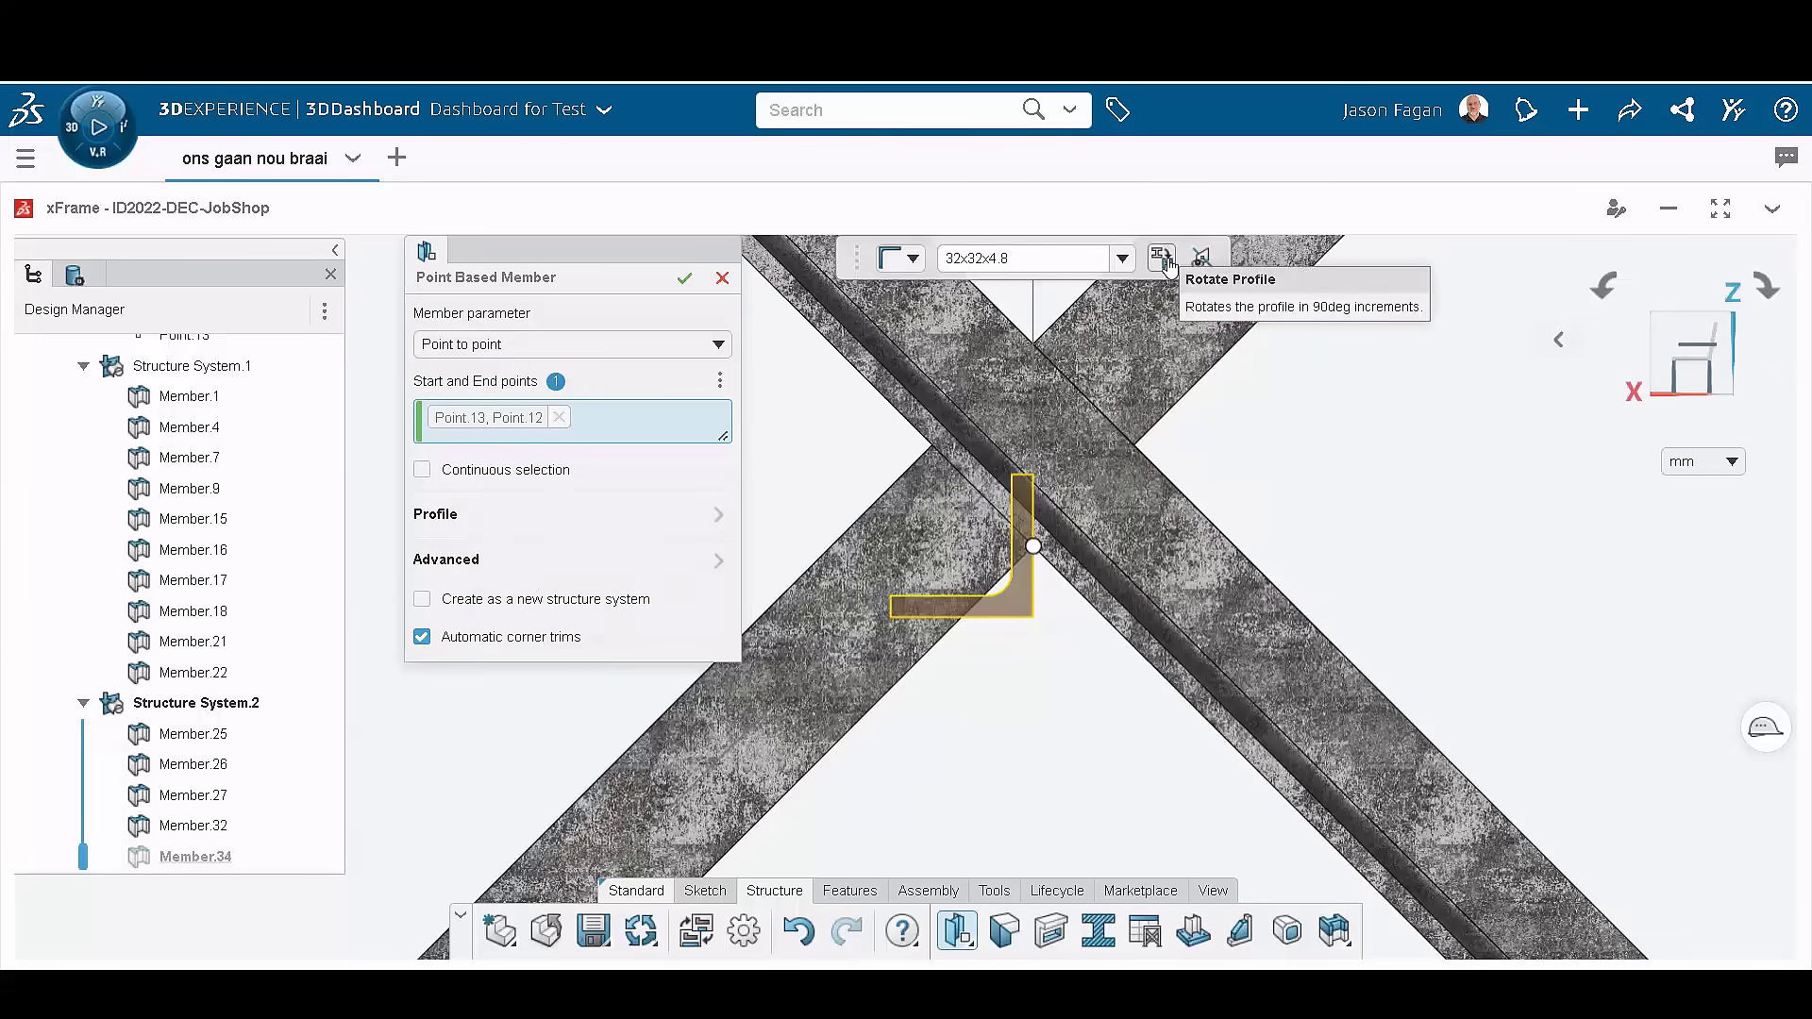
click(510, 517)
click(641, 660)
click(1163, 260)
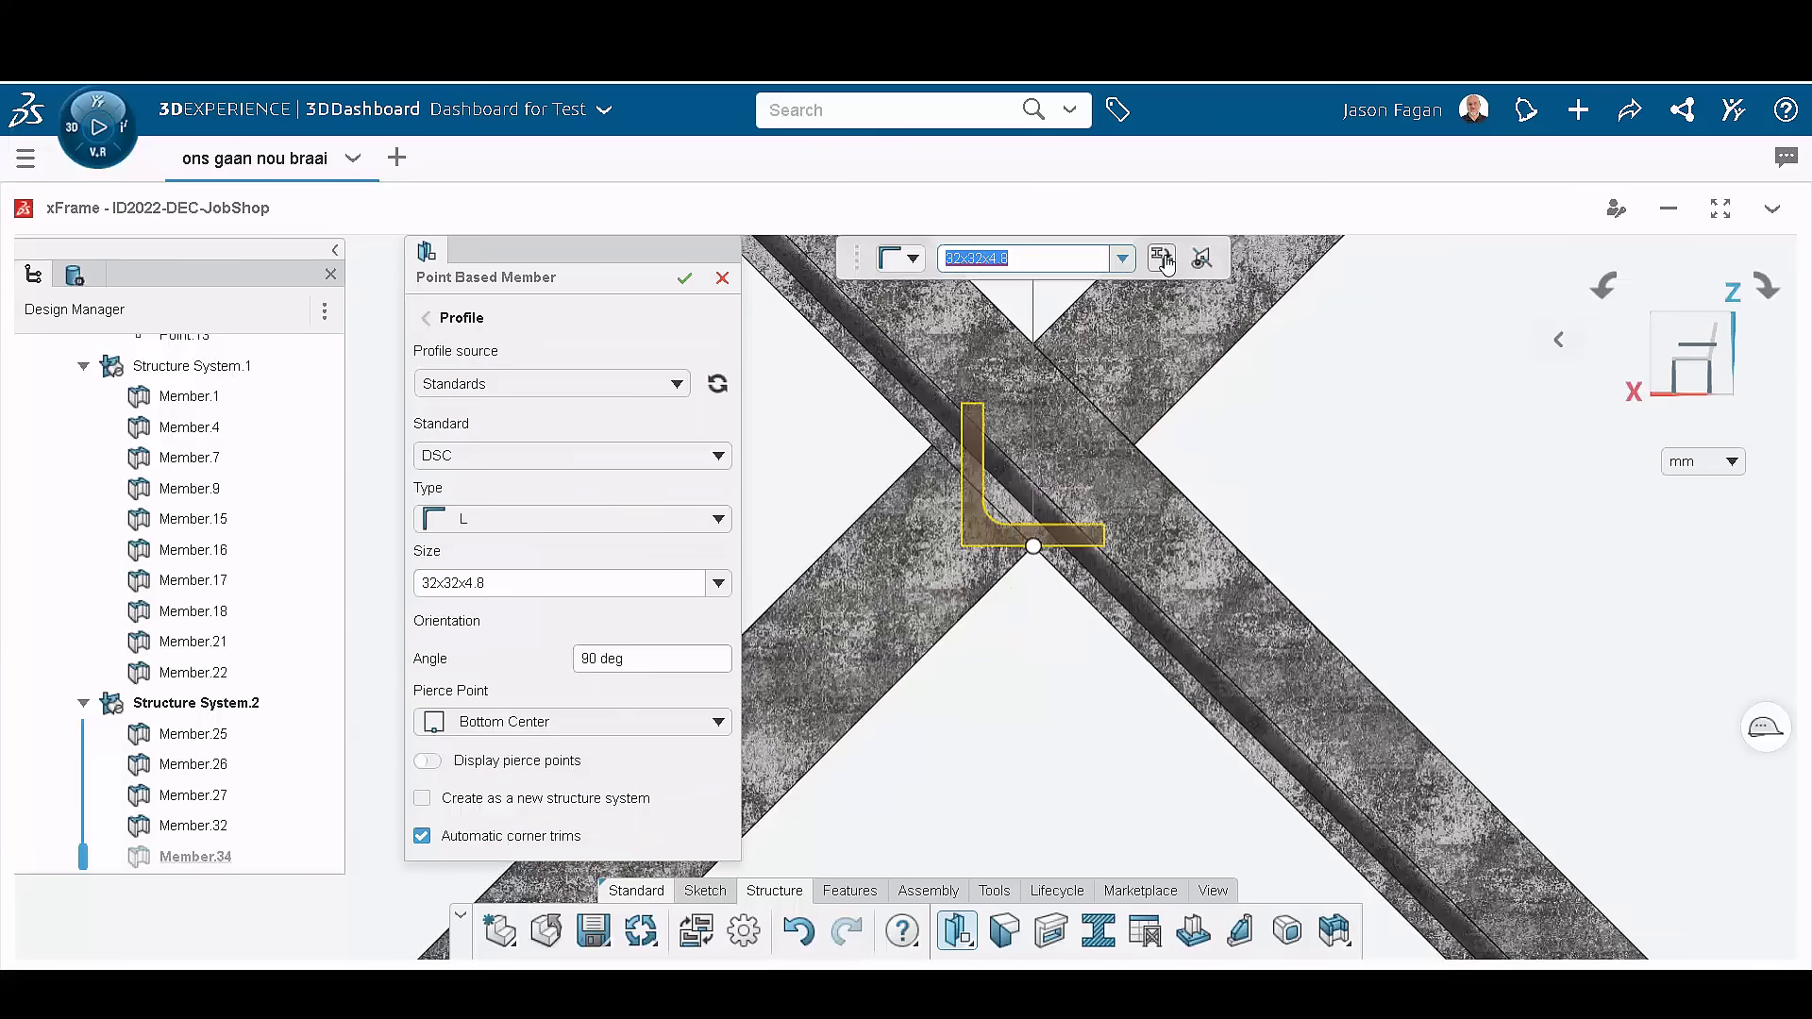
click(1163, 259)
click(1162, 260)
click(502, 732)
click(434, 644)
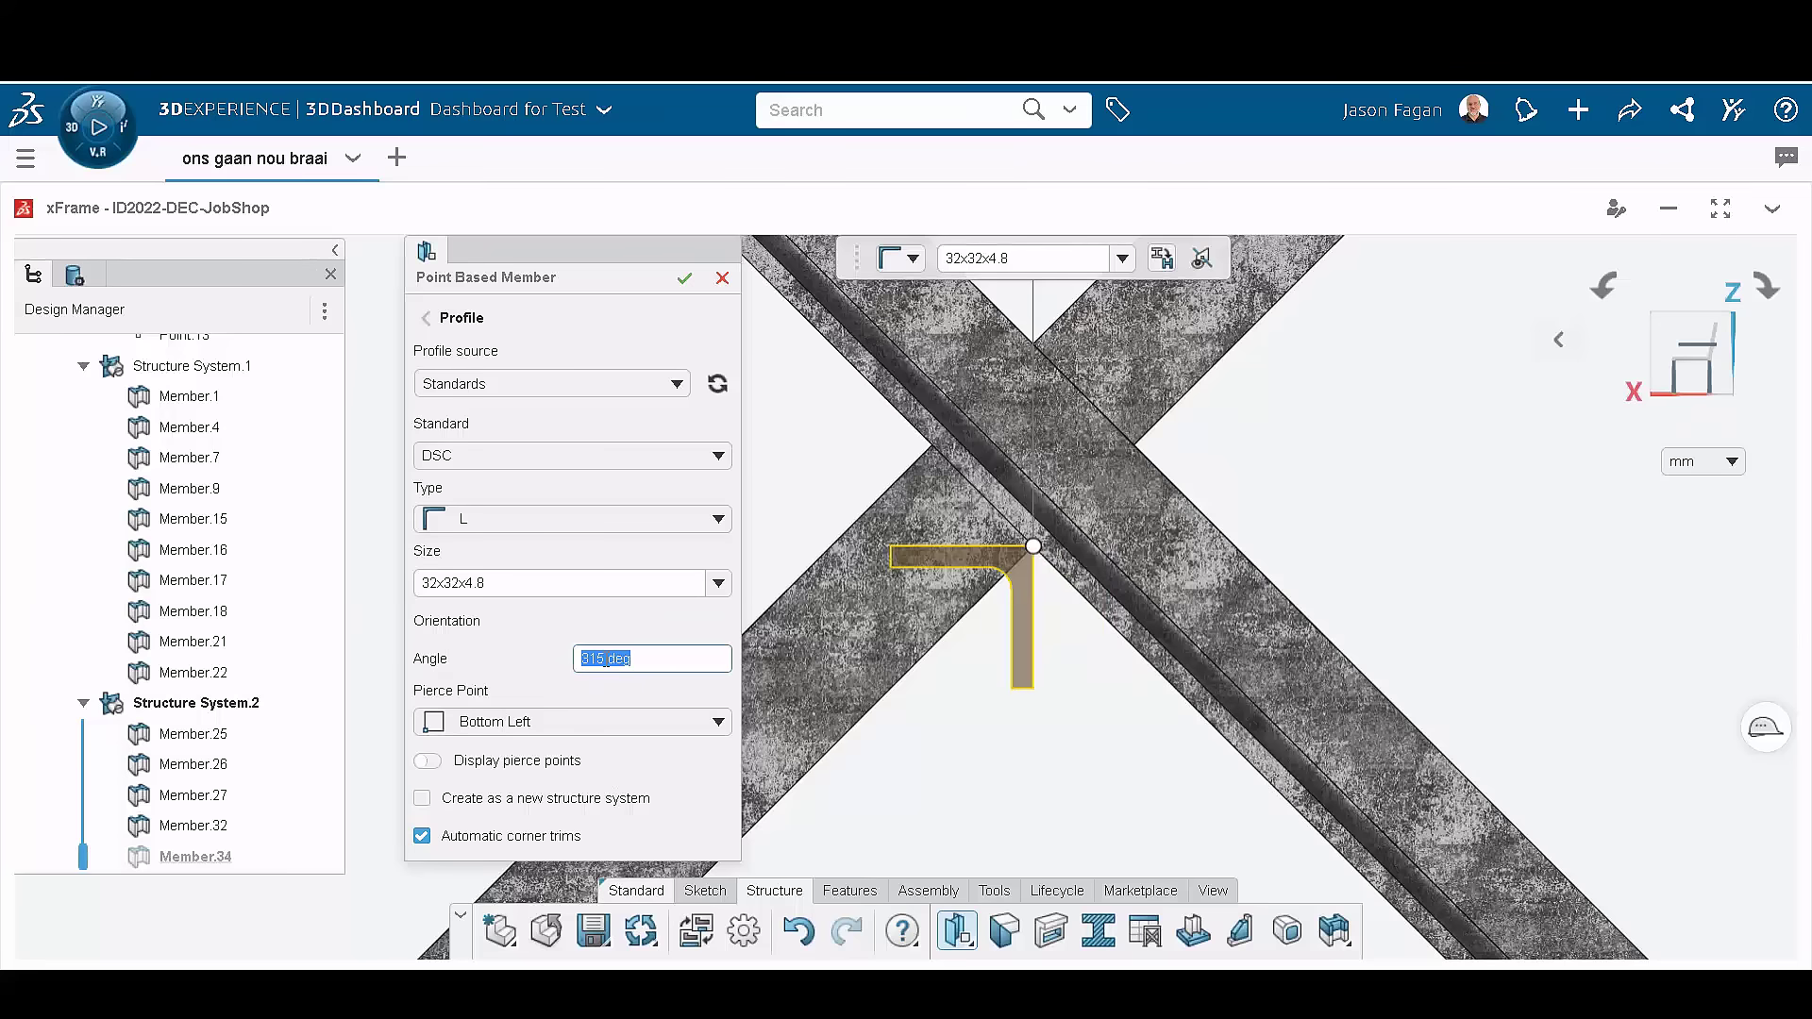
Step: Orient the crossbar profile from an angle of 315 deg to 585 deg in 90-degree increments and create the member
click(1166, 261)
click(1167, 262)
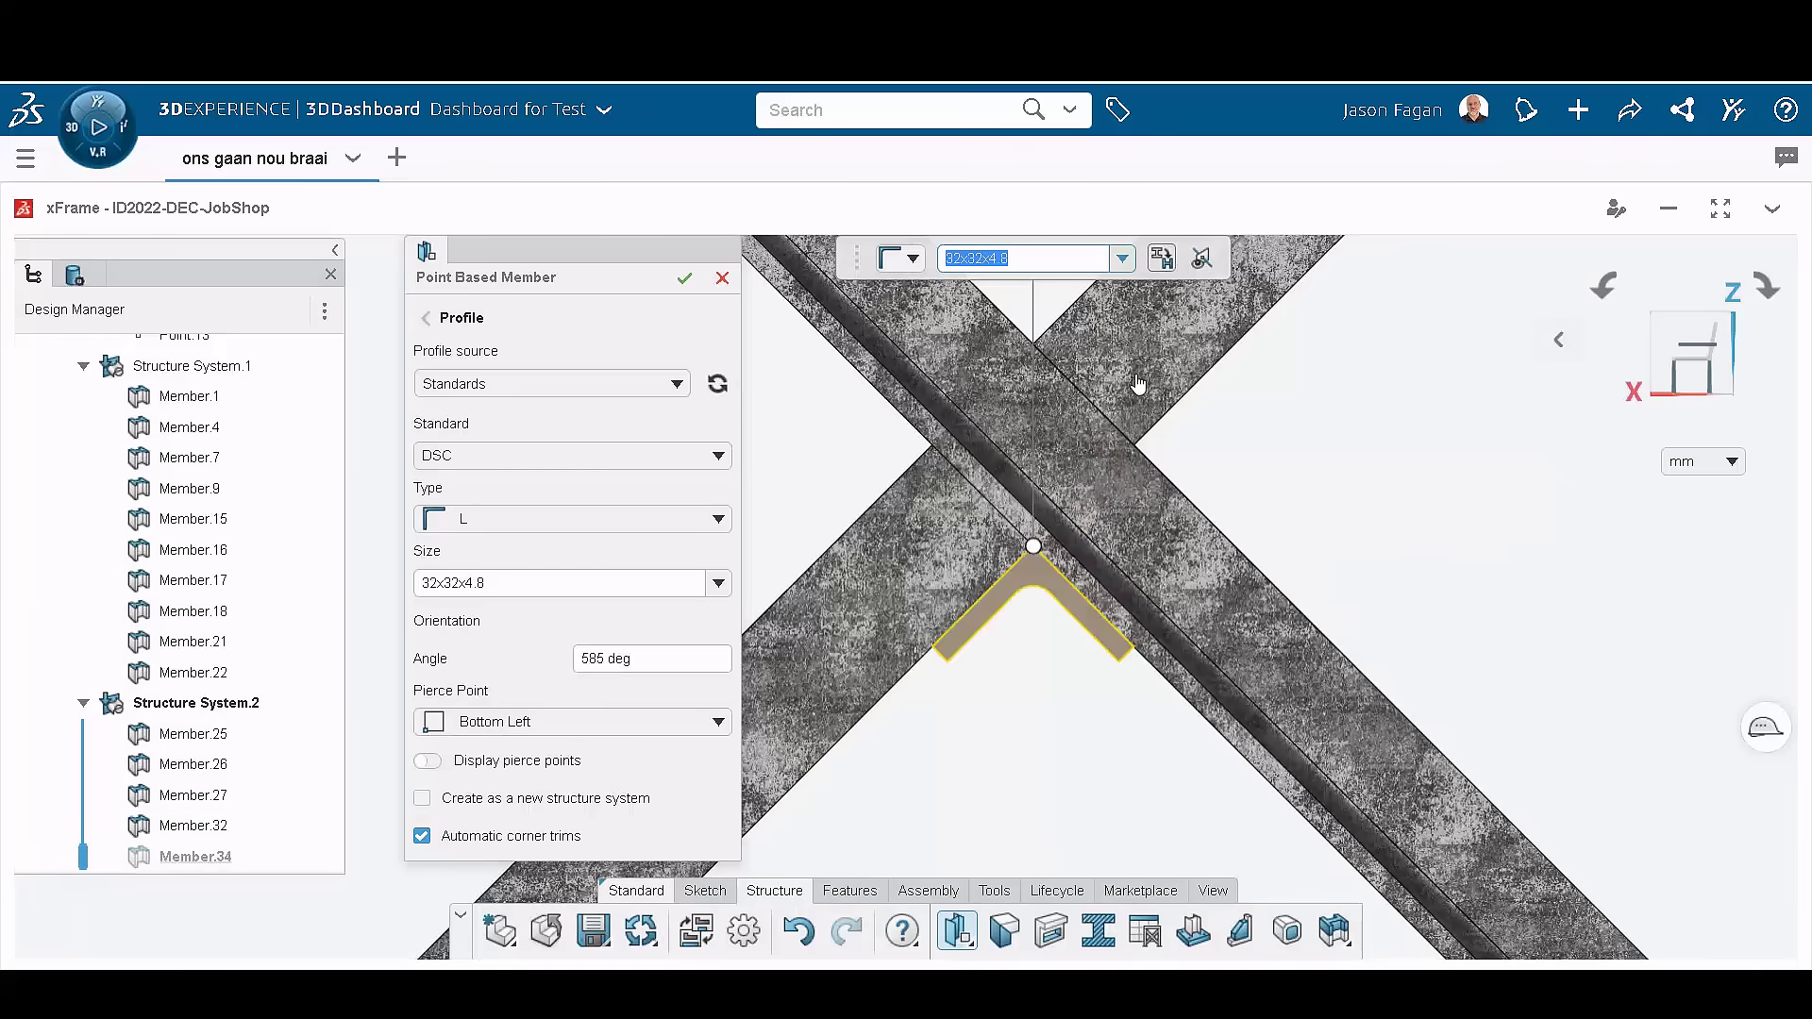
click(685, 279)
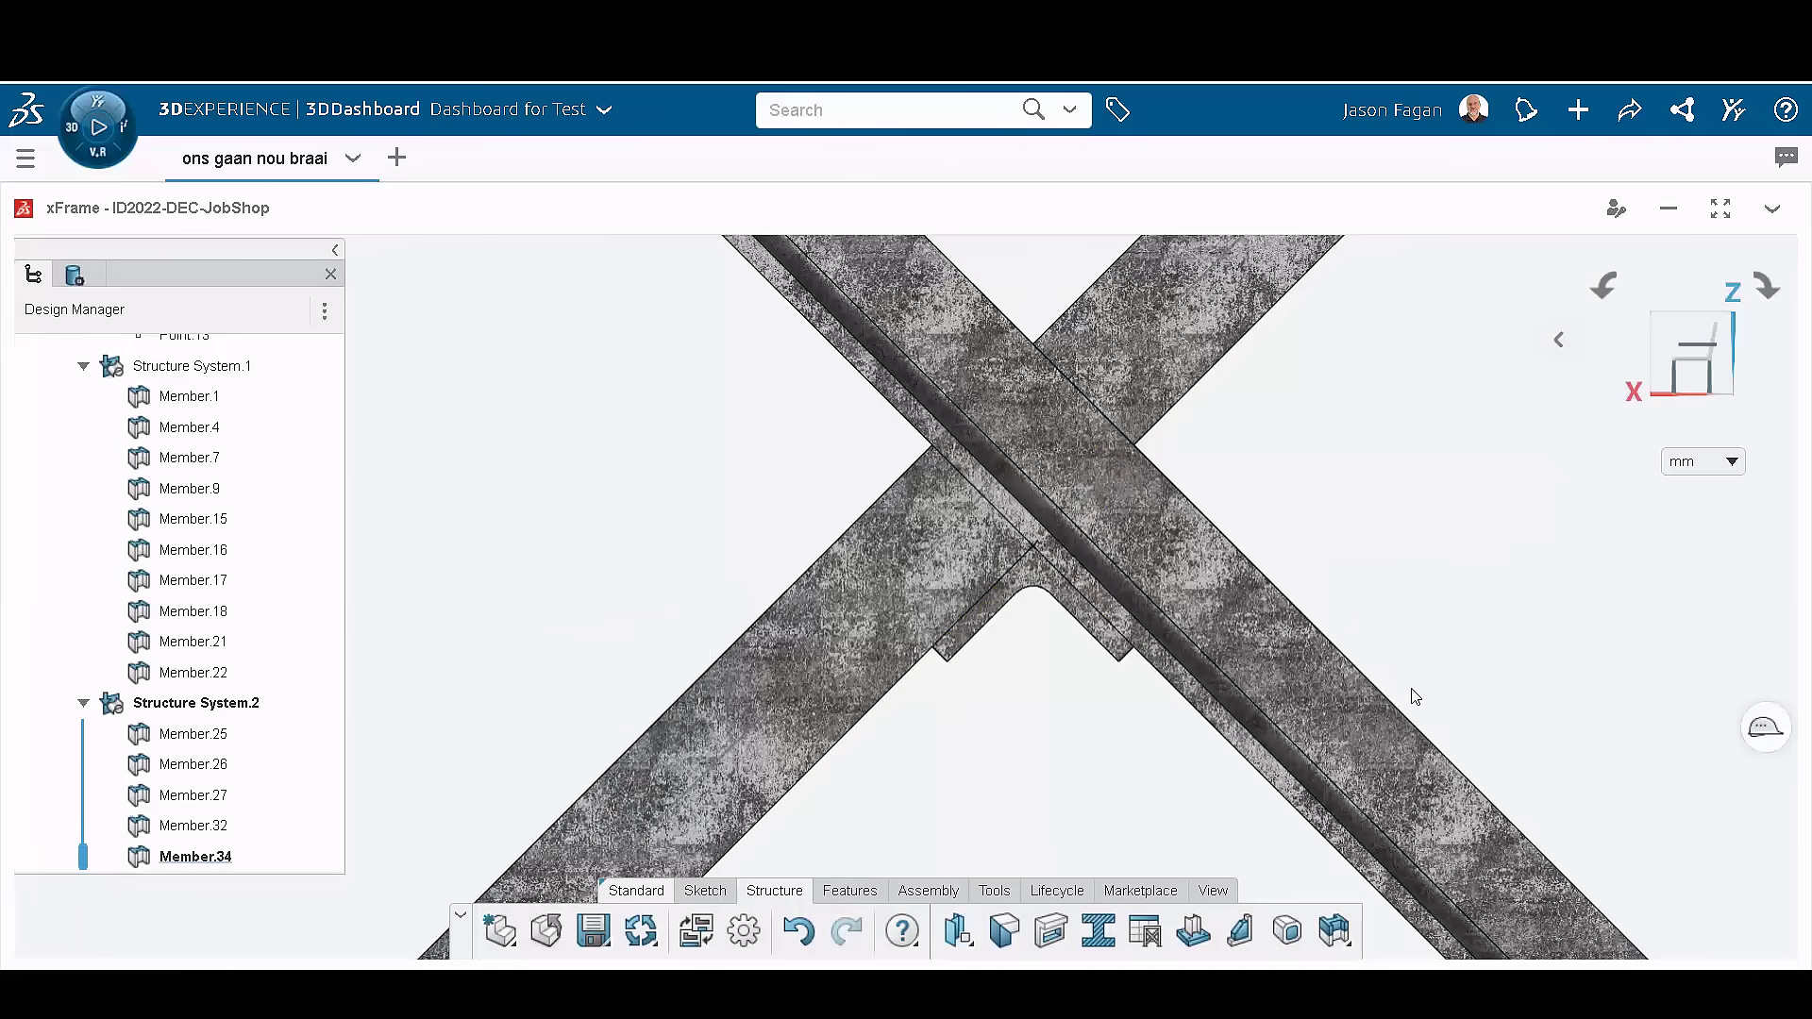
Step: Examine how the new crossbar meets the crossing legs at its end
ctrl+middle_drag(1026, 697, 1335, 650)
click(830, 591)
middle_drag(831, 592, 1404, 685)
click(1404, 677)
ctrl+middle_drag(1553, 655, 1180, 601)
click(1367, 744)
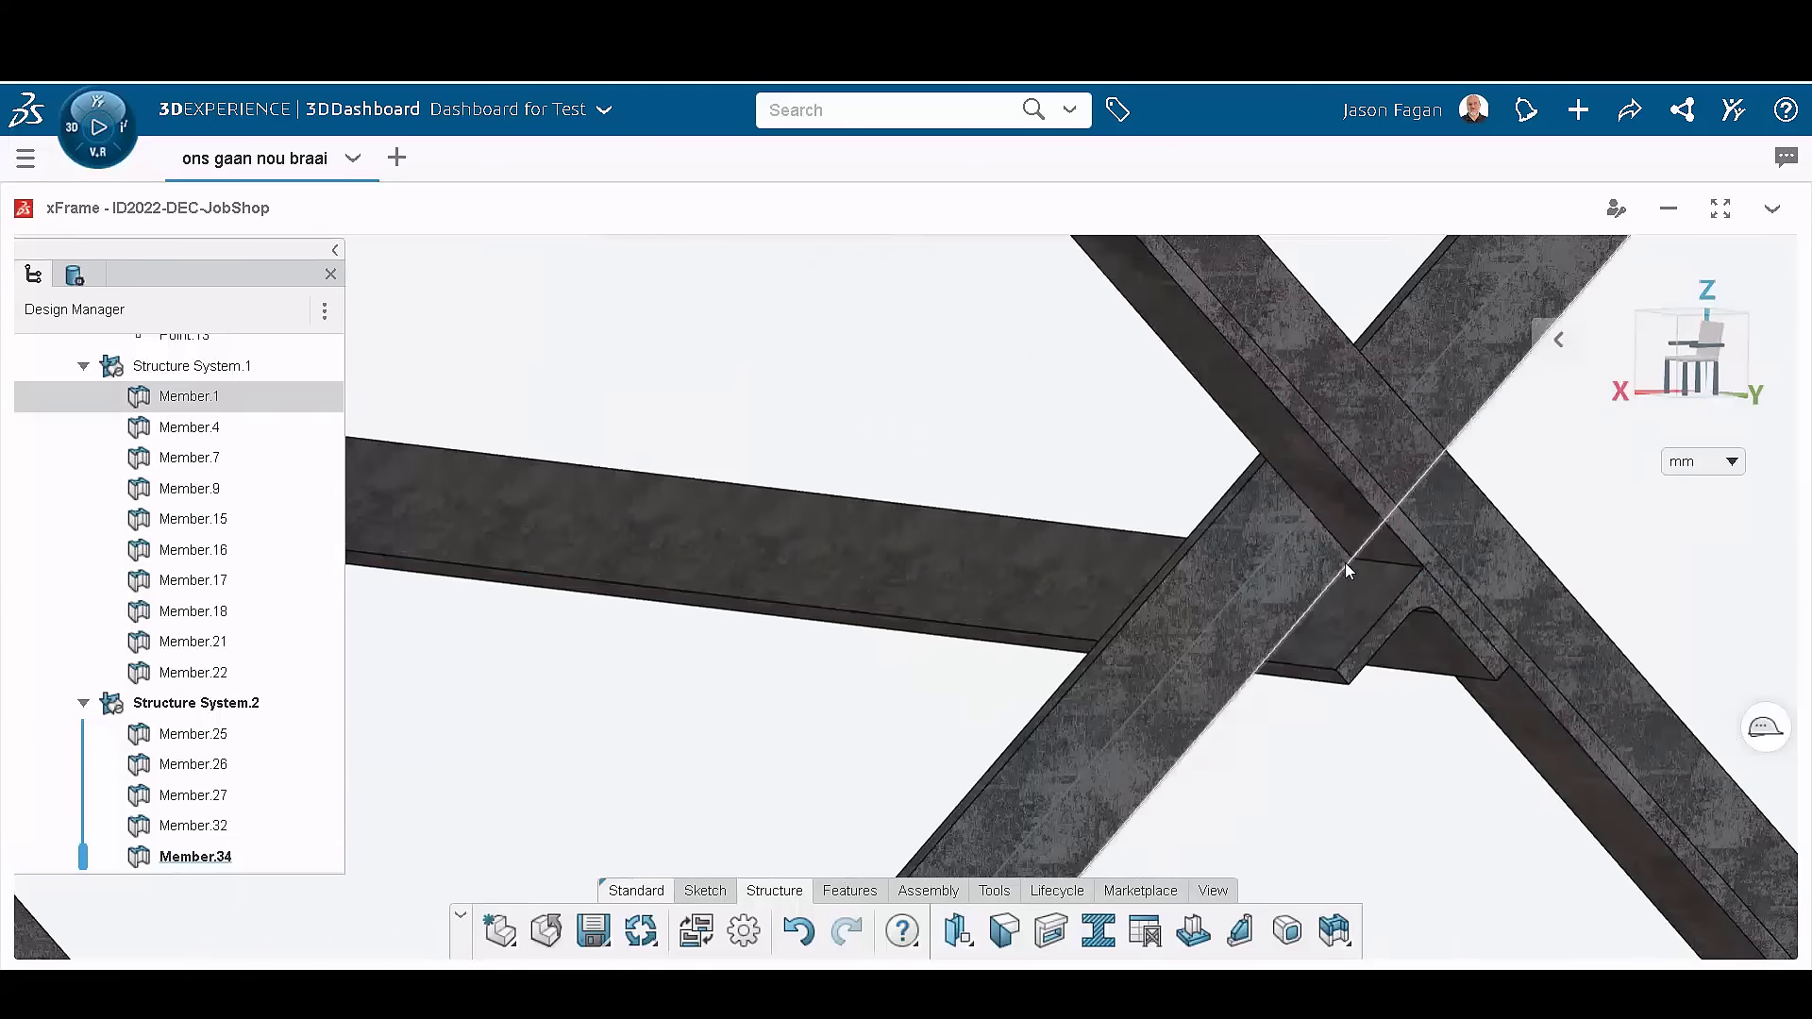
Step: Open the frame's Cut-List Properties and move and widen the table so every column, including End angle, fits
scroll(1357, 546, down, 10)
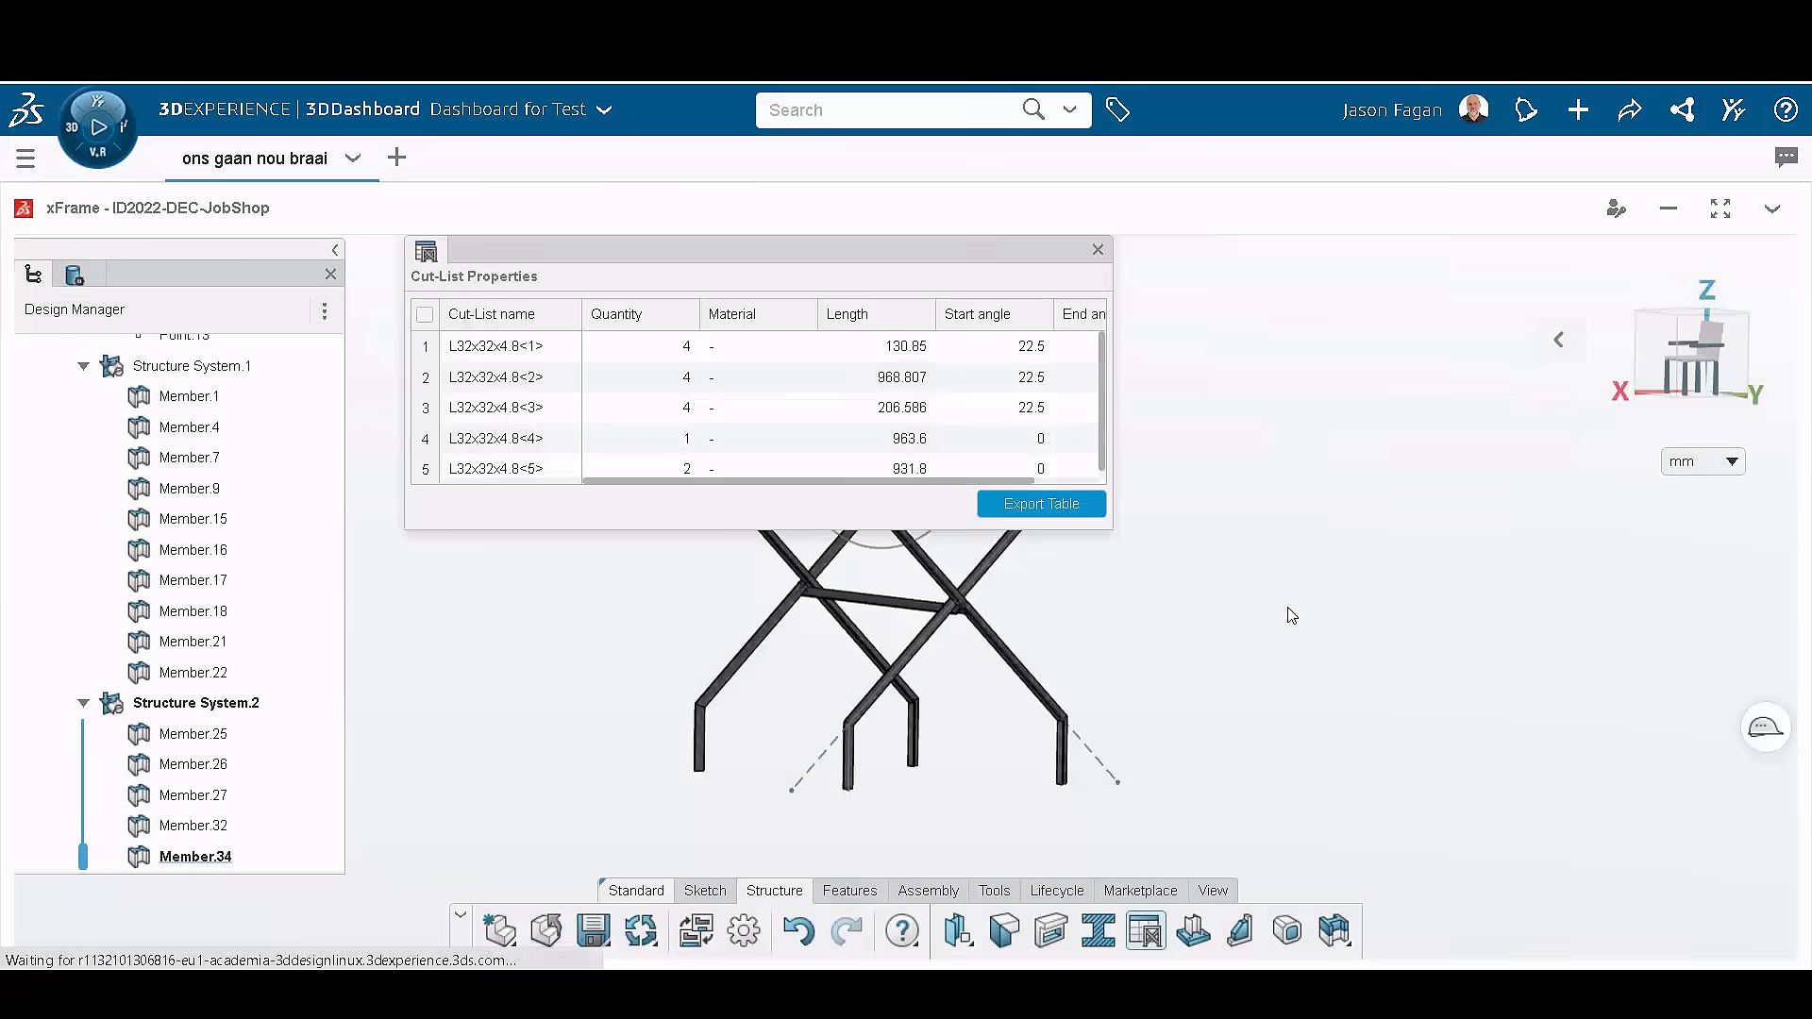
drag(879, 251, 1369, 251)
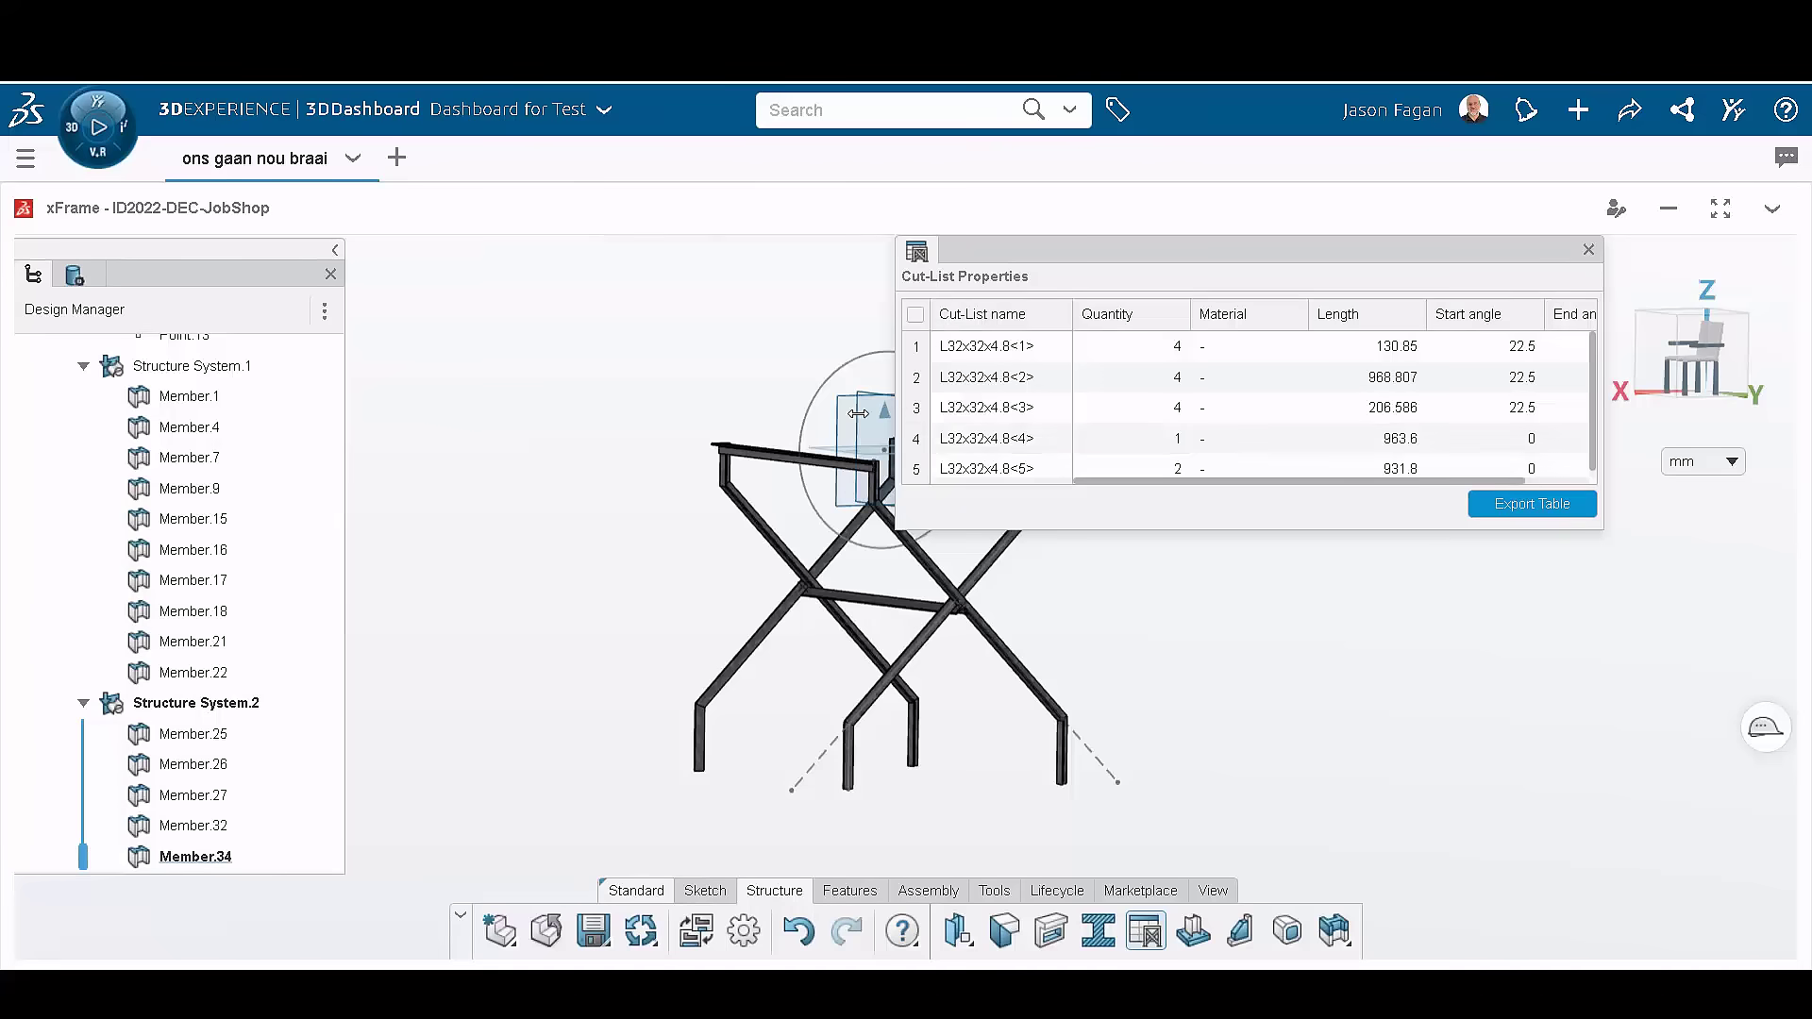
drag(858, 413, 726, 414)
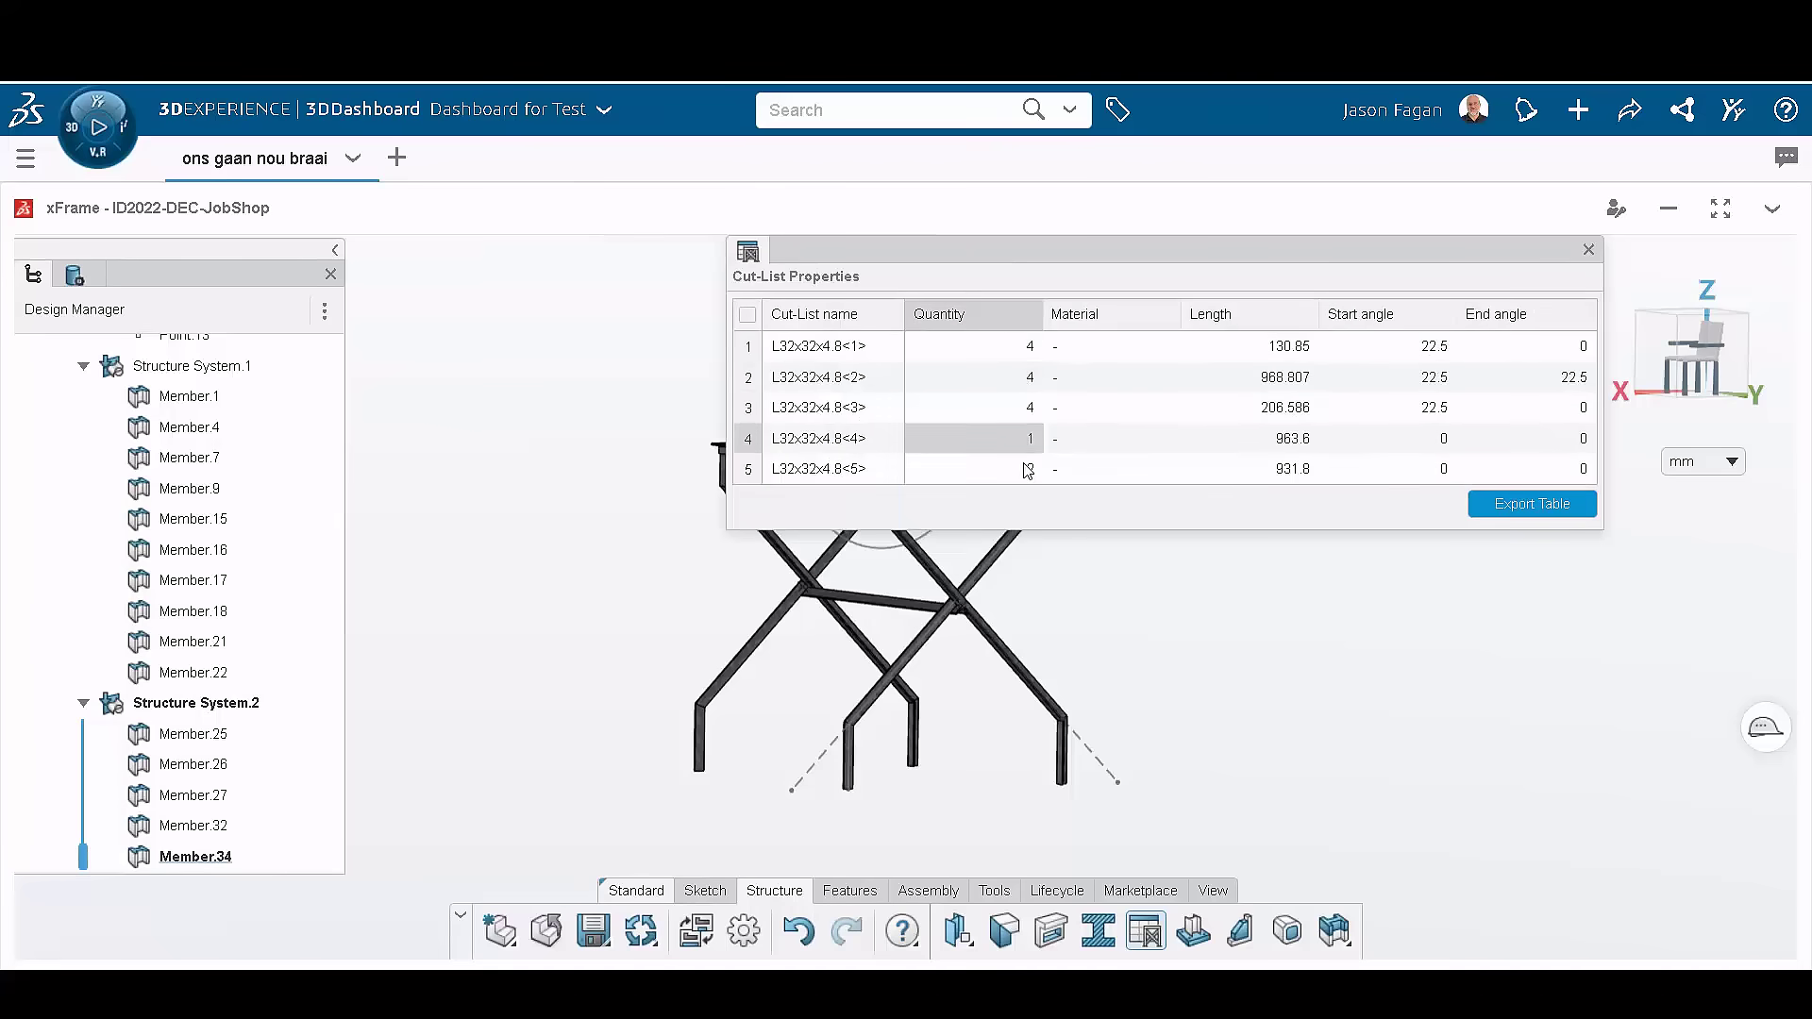
Step: Export the cut-list table as a file on disk, keeping the file name braai_frame
click(1523, 506)
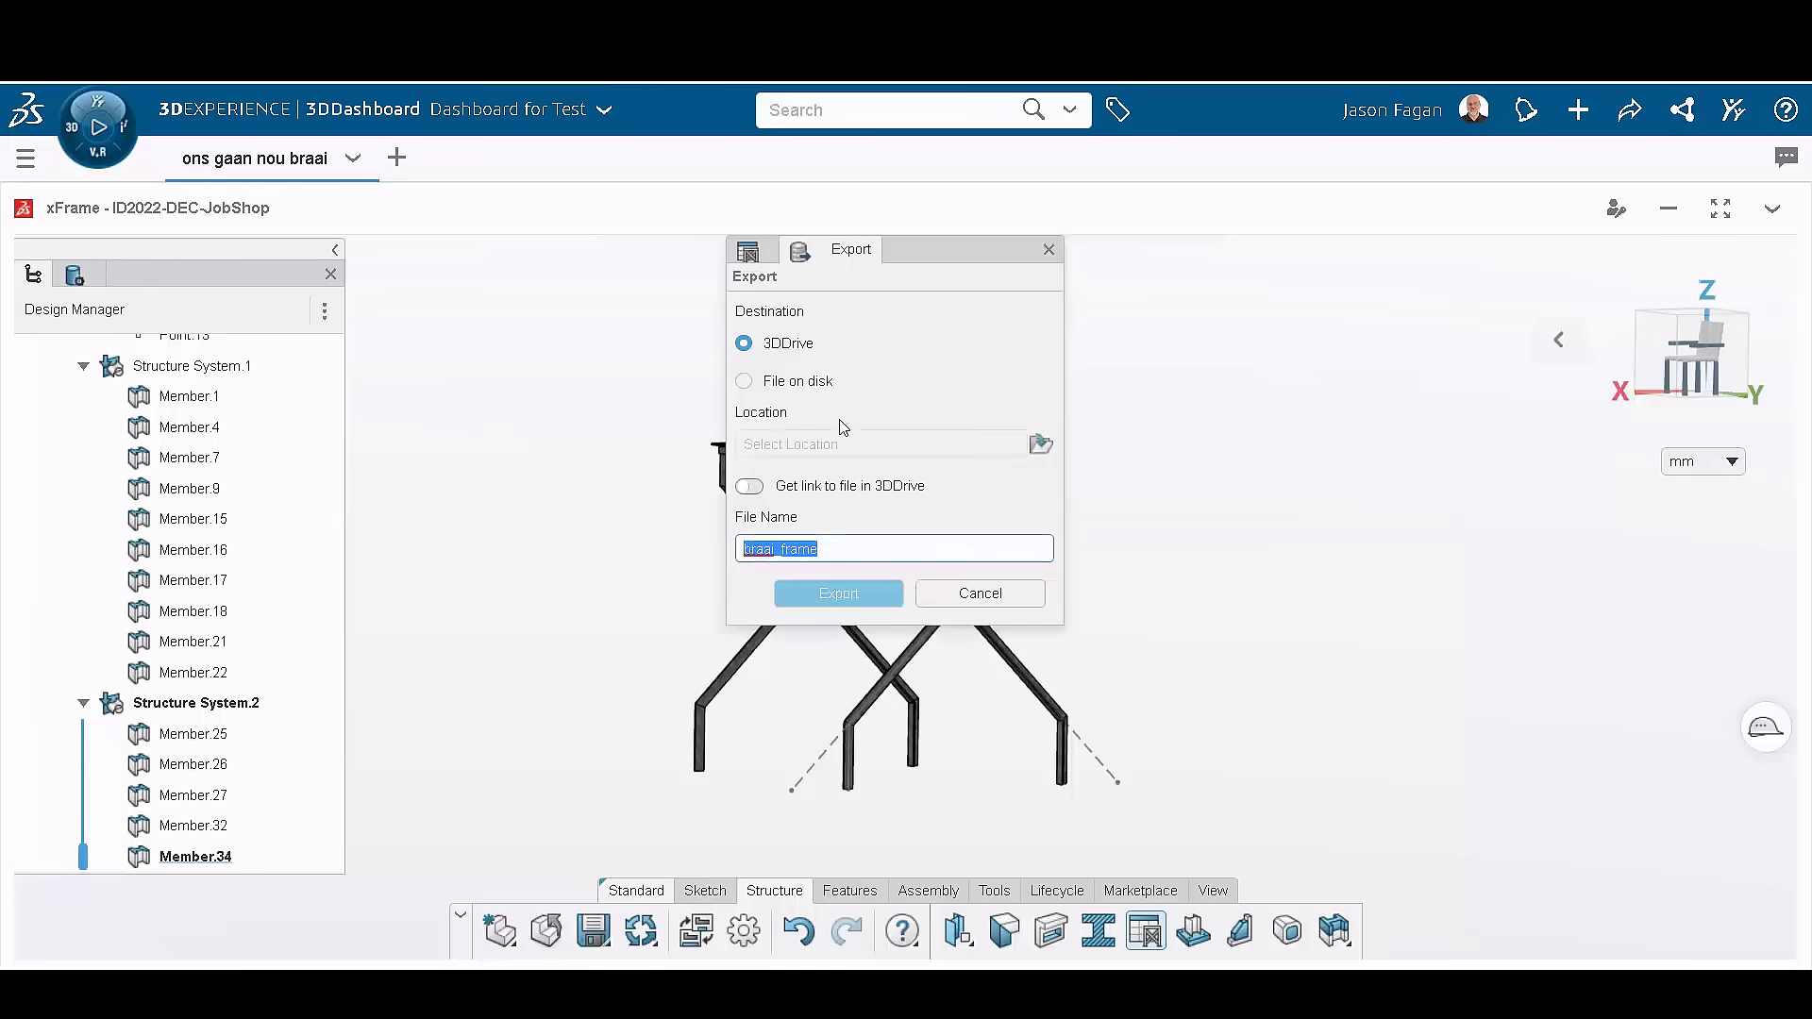
click(744, 382)
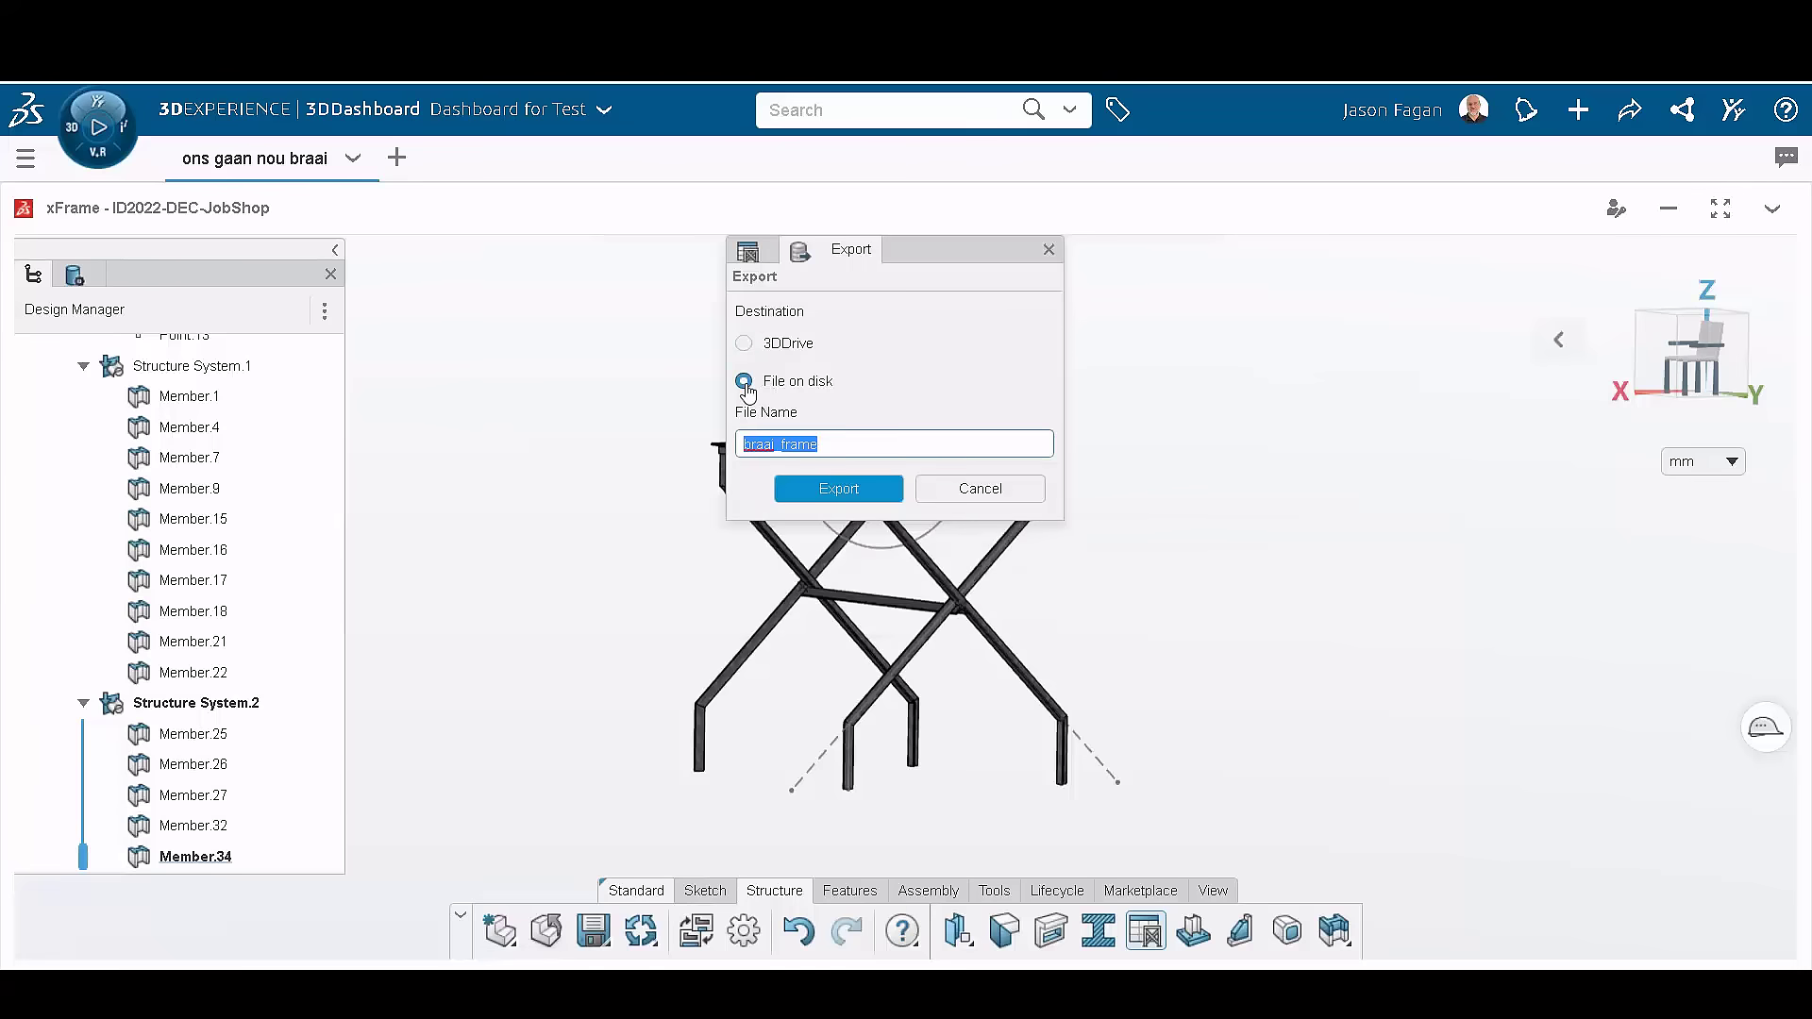
click(839, 489)
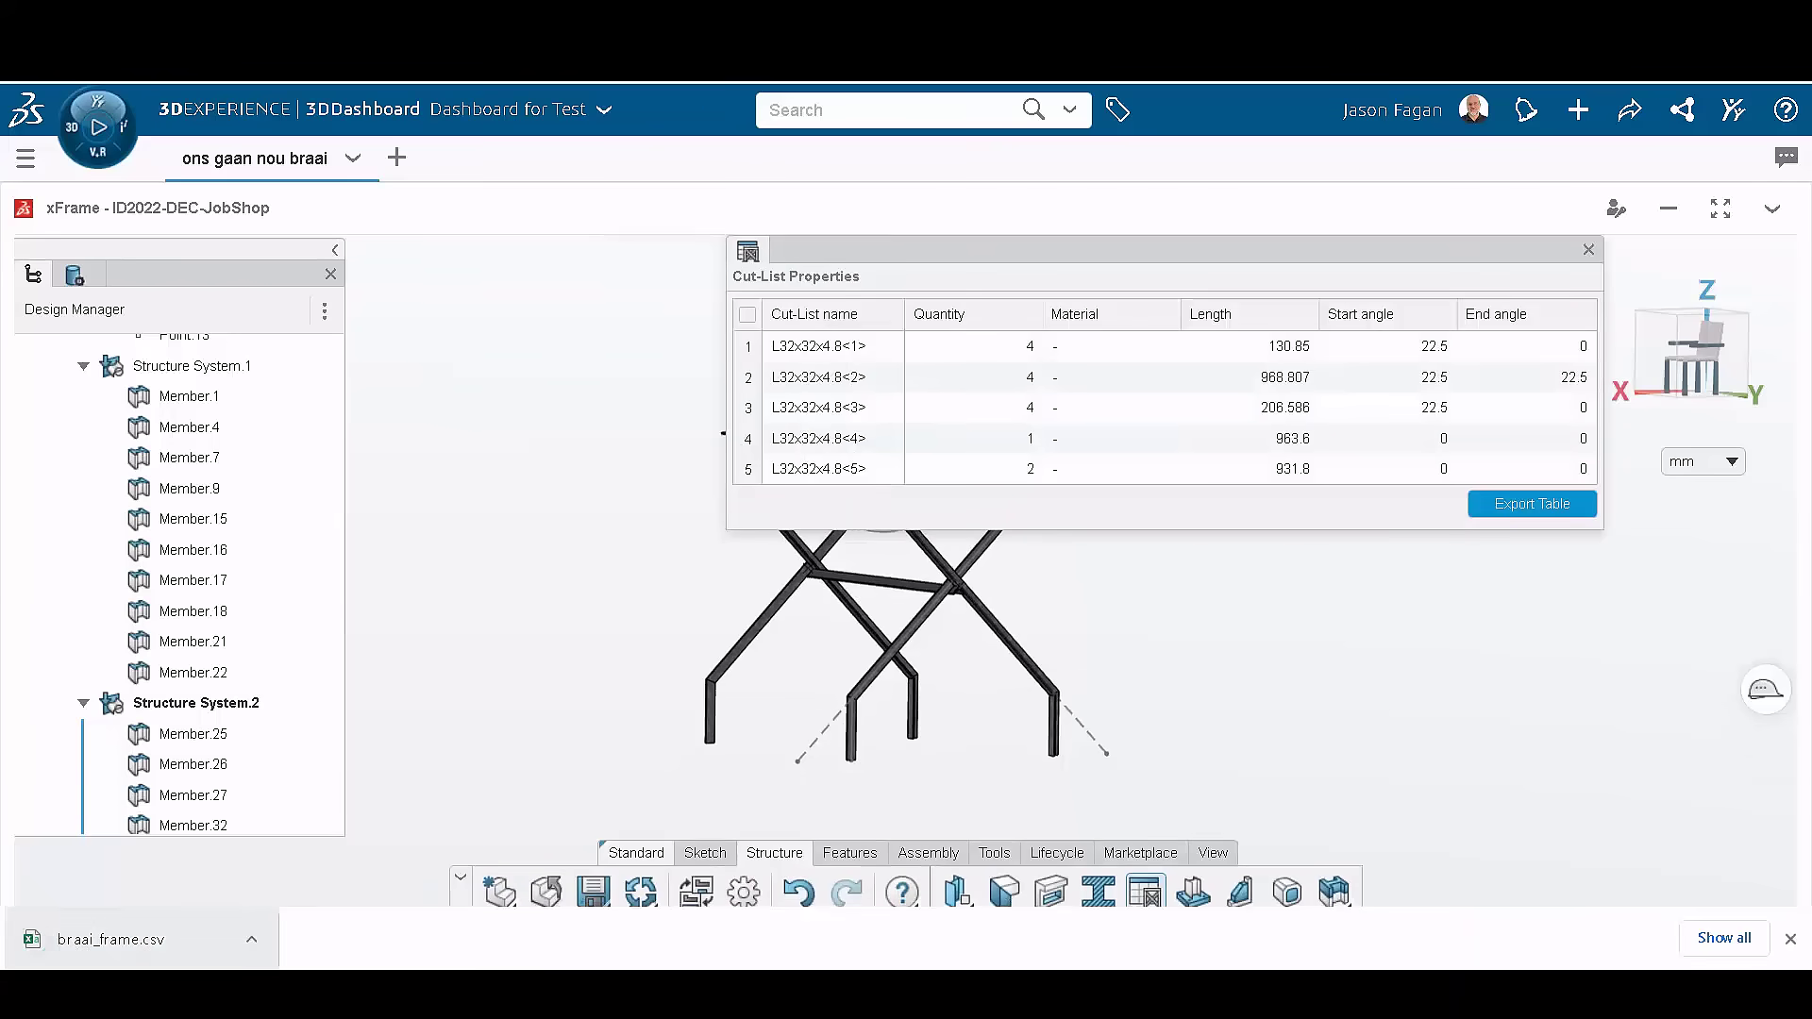
Step: Switch to Excel and start a text import of braai_frame.csv from the Downloads folder into a blank sheet
click(111, 940)
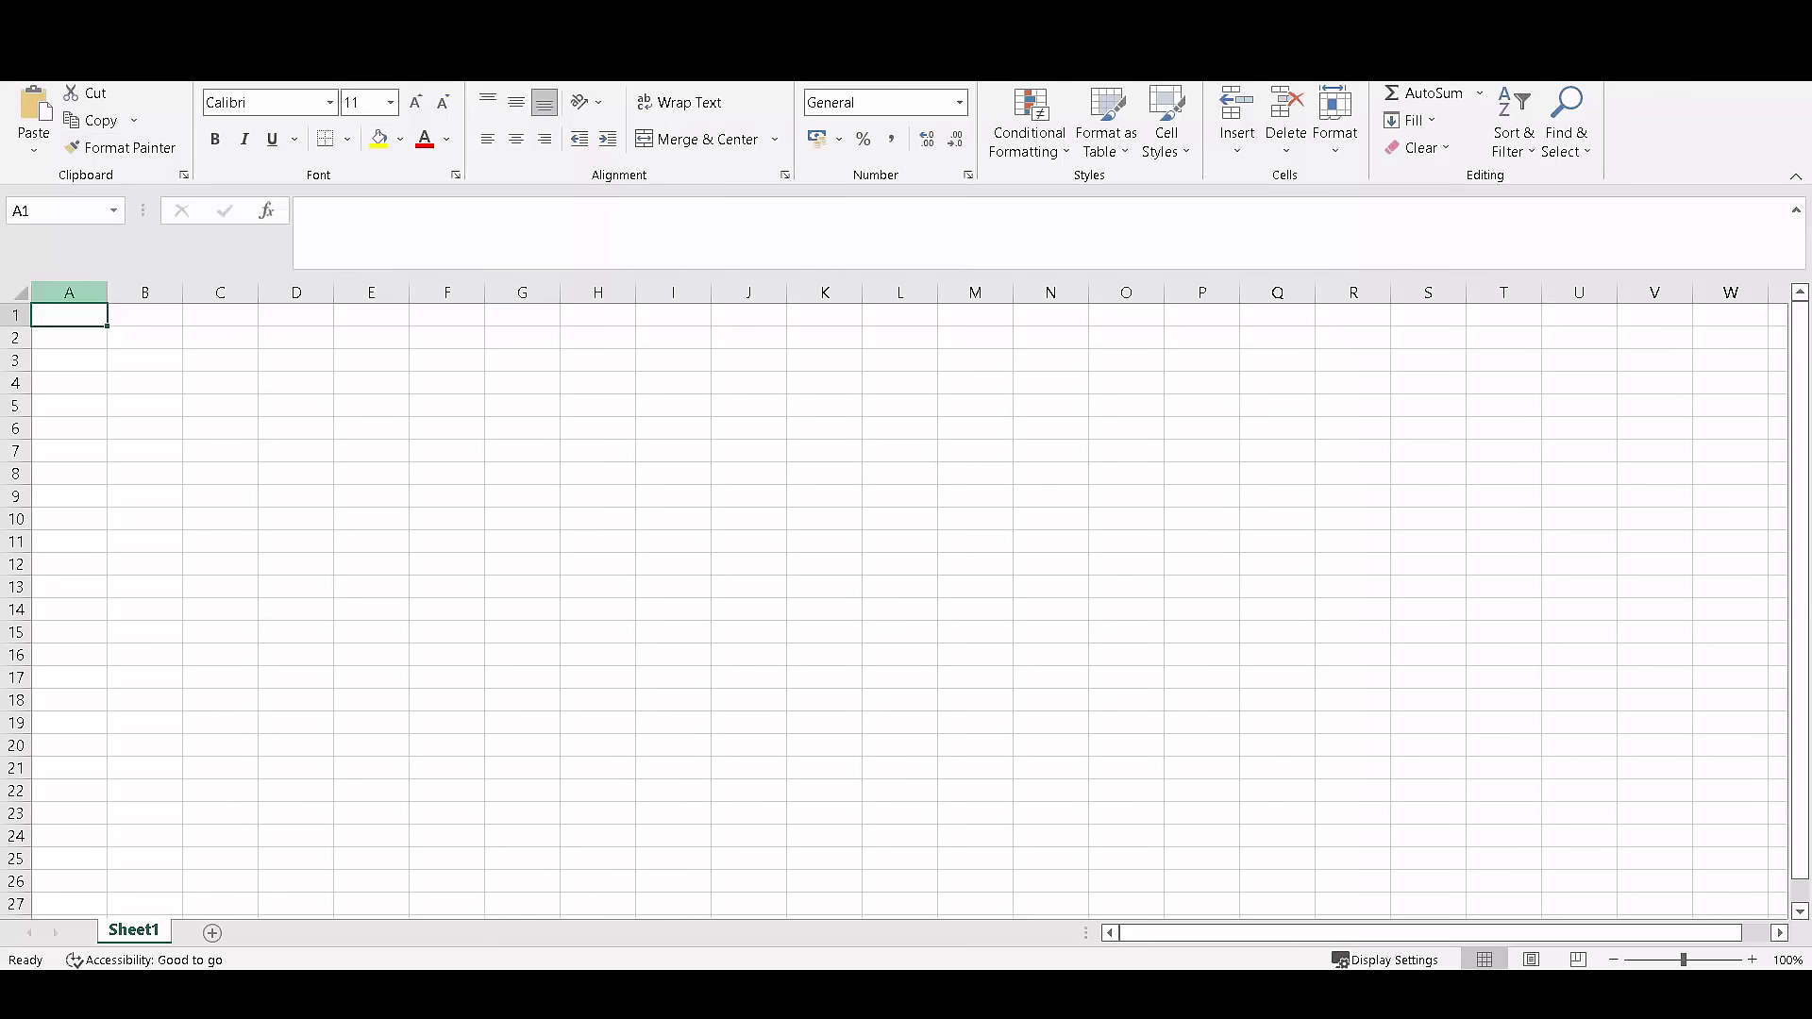
click(351, 72)
click(133, 121)
click(141, 330)
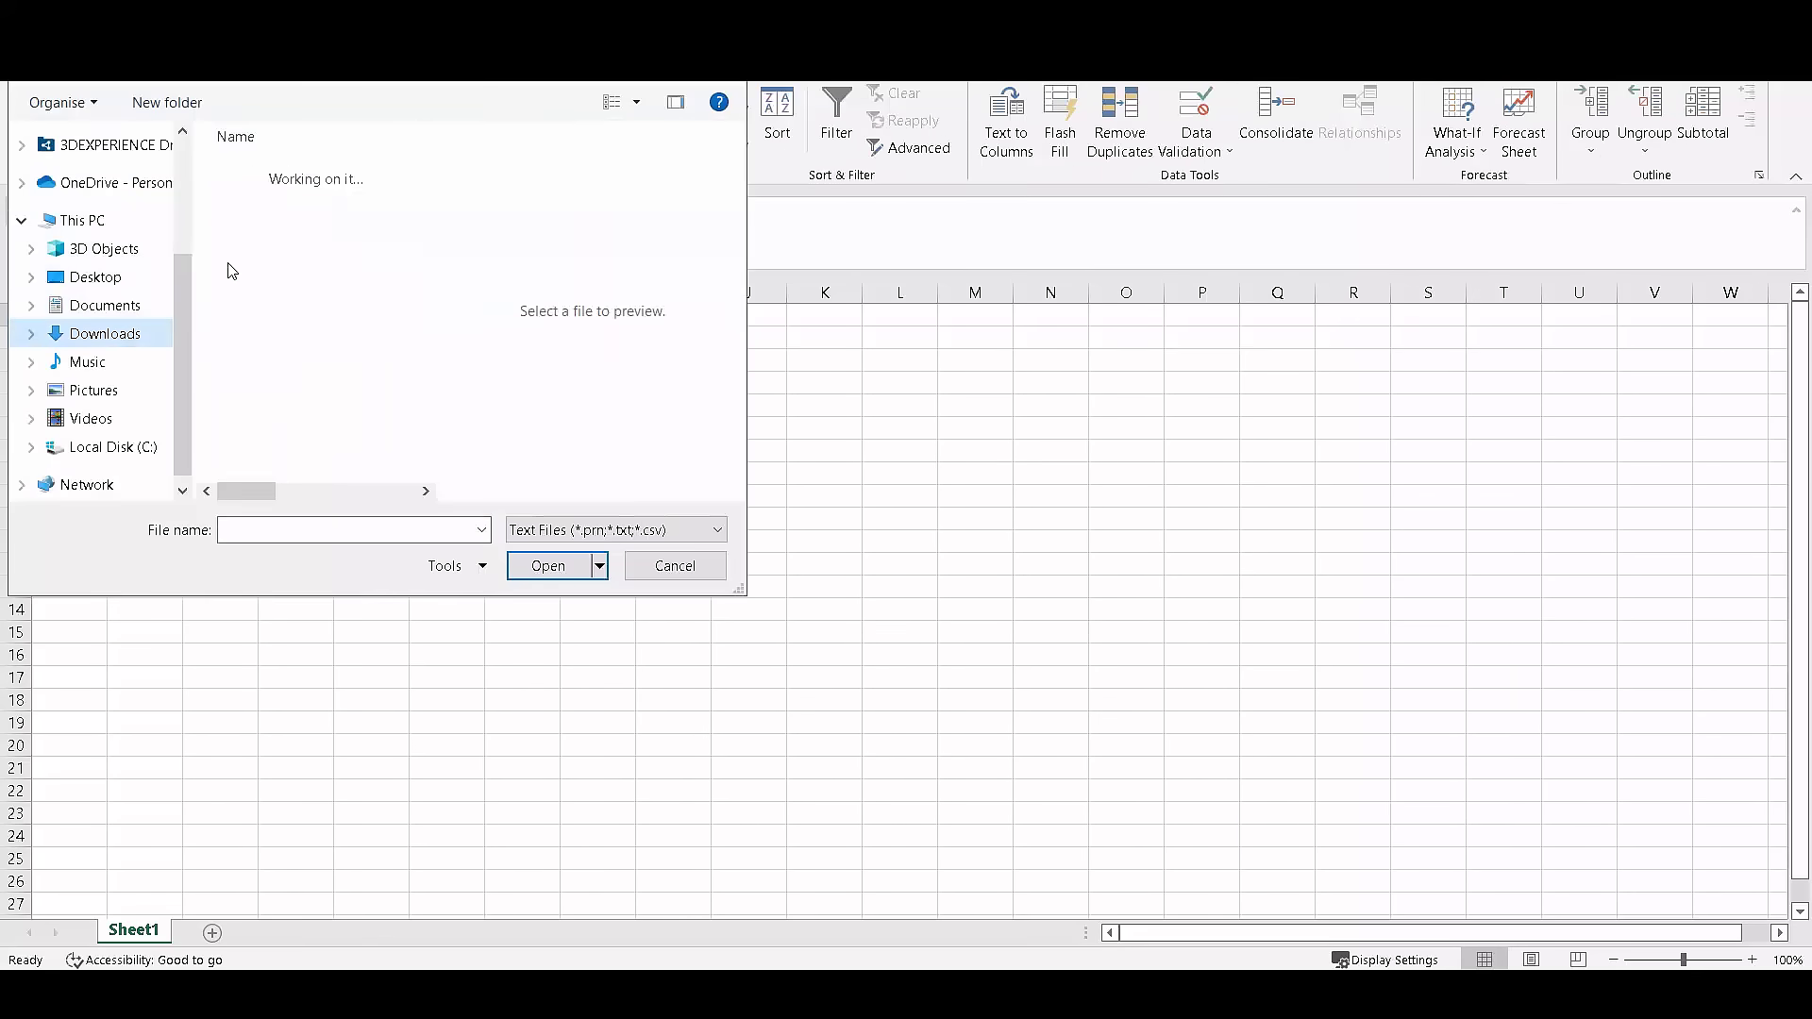
click(274, 169)
click(548, 565)
Step: Set the cut-list data type to Delimited in the Text Import Wizard and finish importing it into the sheet
click(865, 730)
click(745, 730)
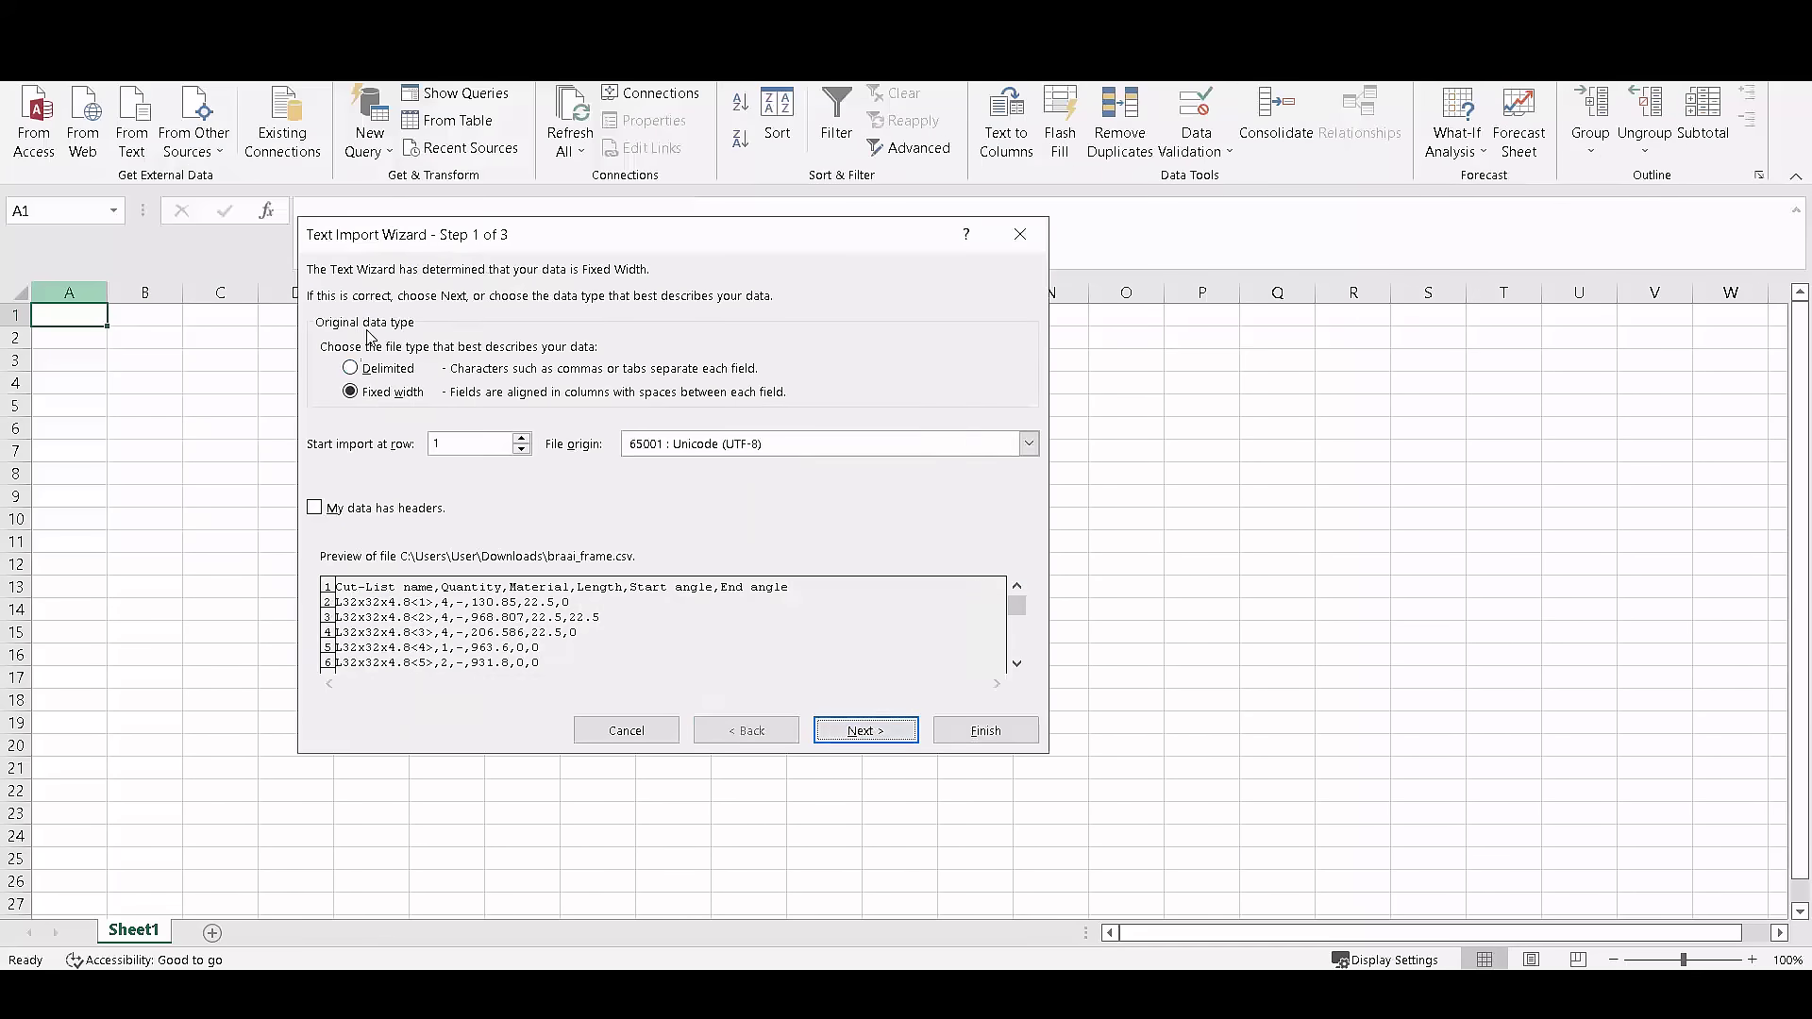
click(350, 368)
click(866, 730)
click(986, 730)
click(674, 627)
click(247, 518)
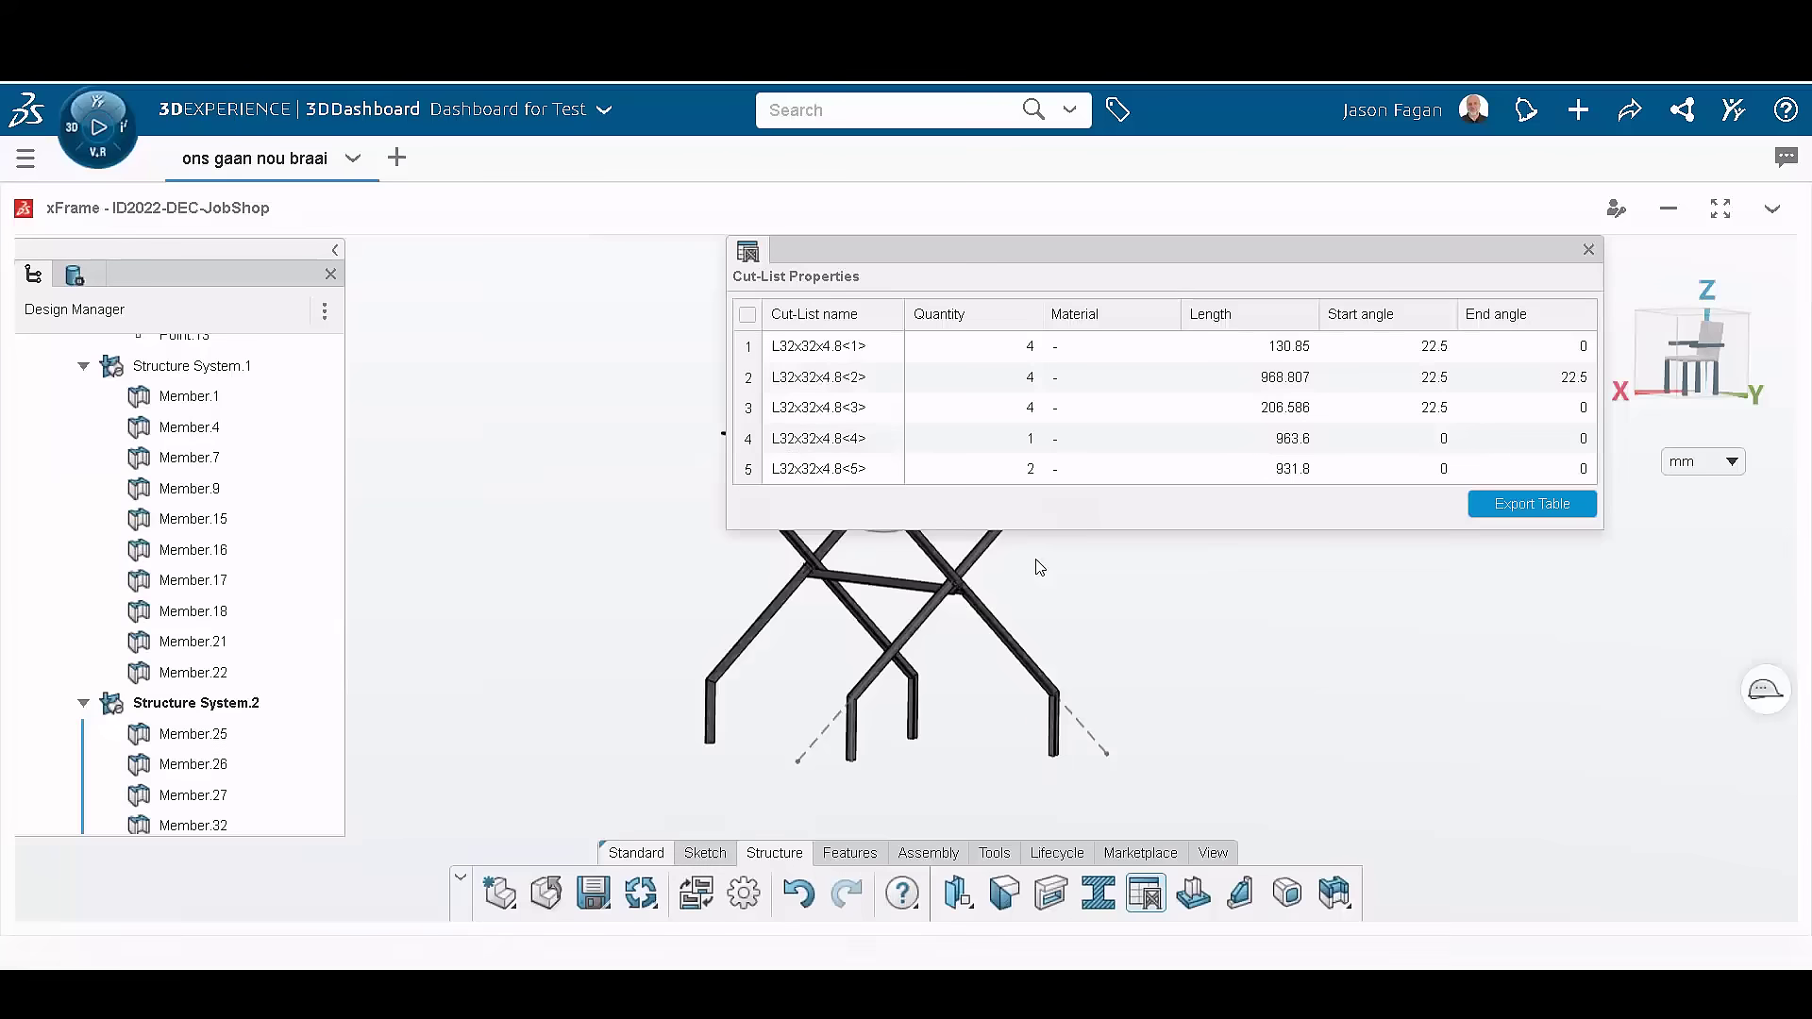
Step: Return to 3DEXPERIENCE and switch the braai_grill model from xFrame to xDesign for feature modelling
click(1527, 503)
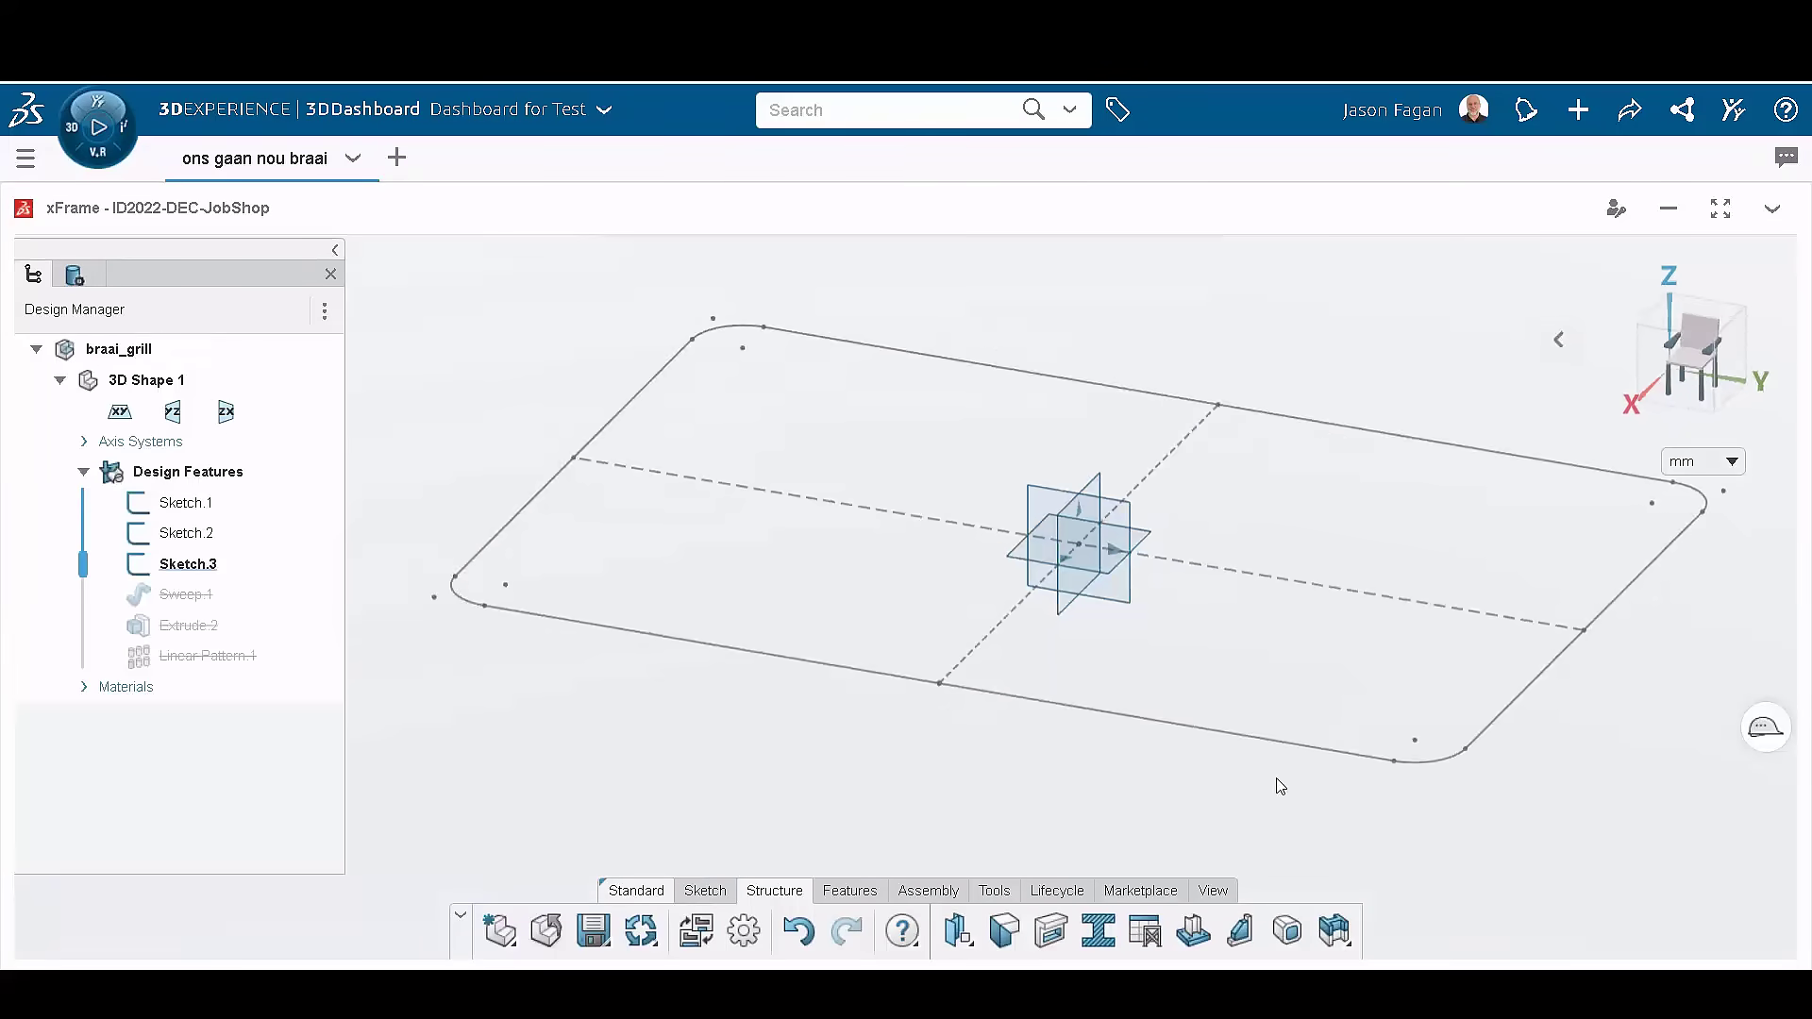
click(846, 891)
click(823, 937)
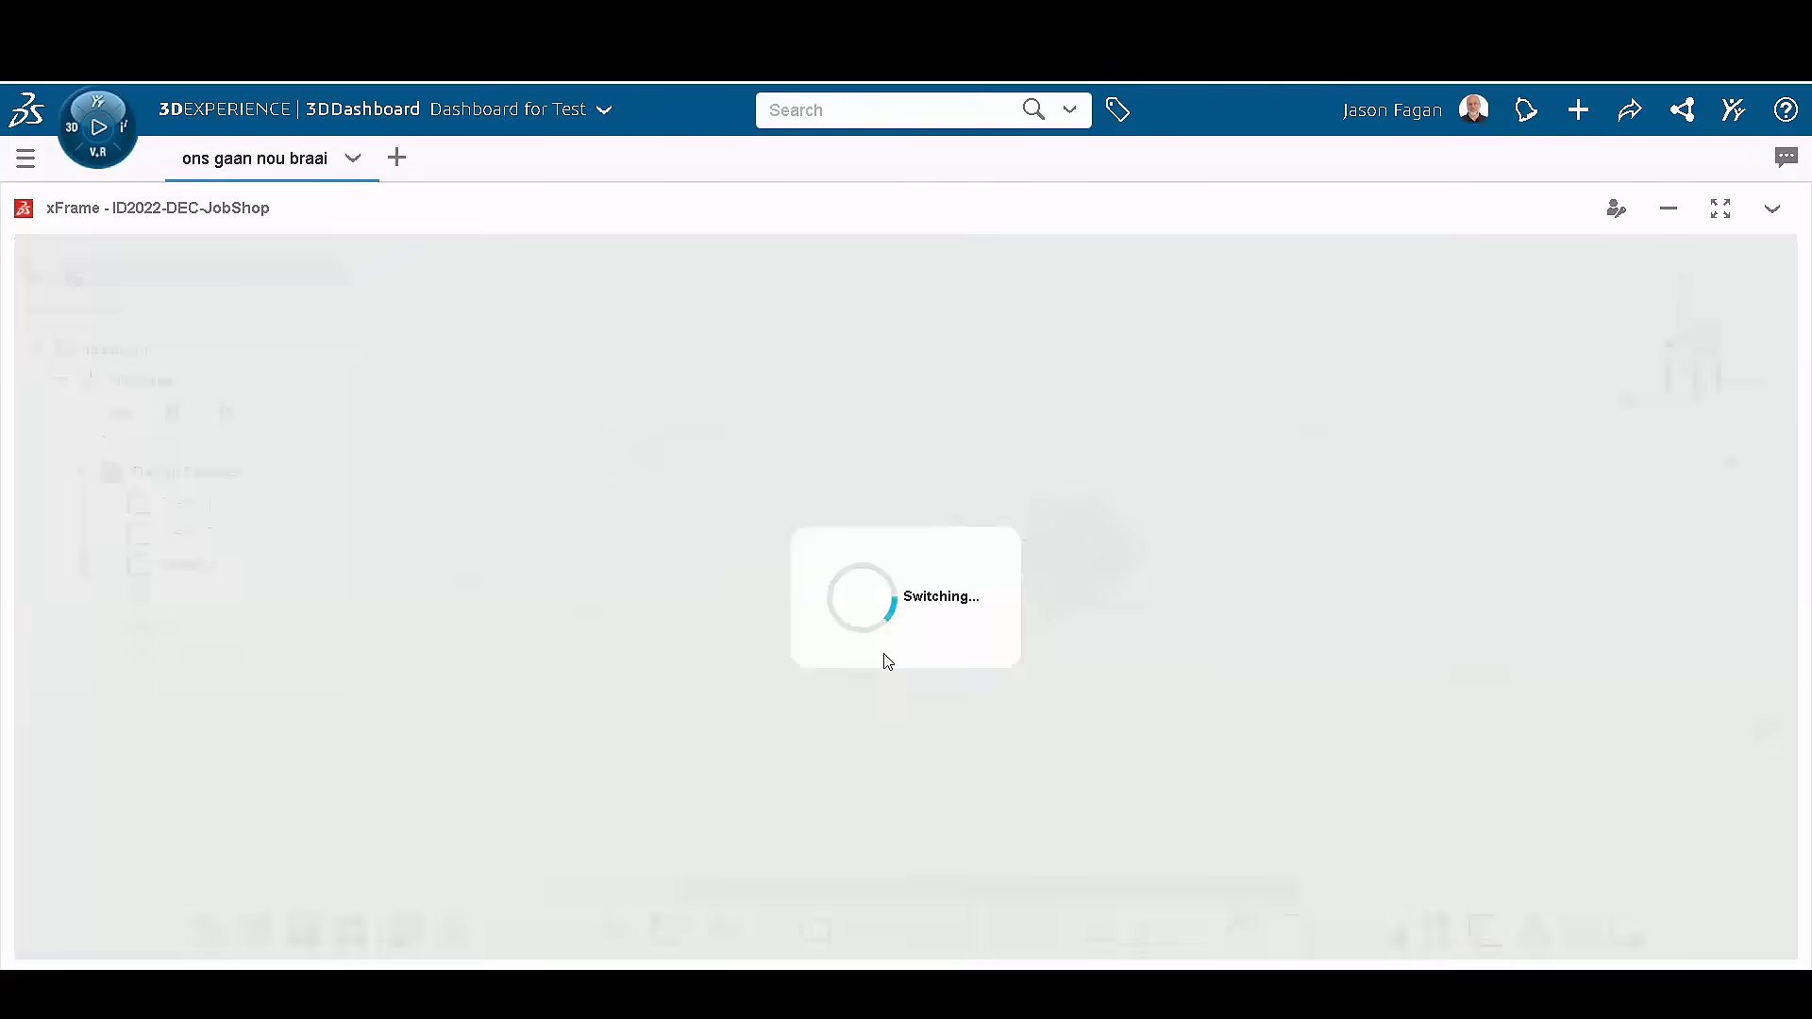
click(710, 890)
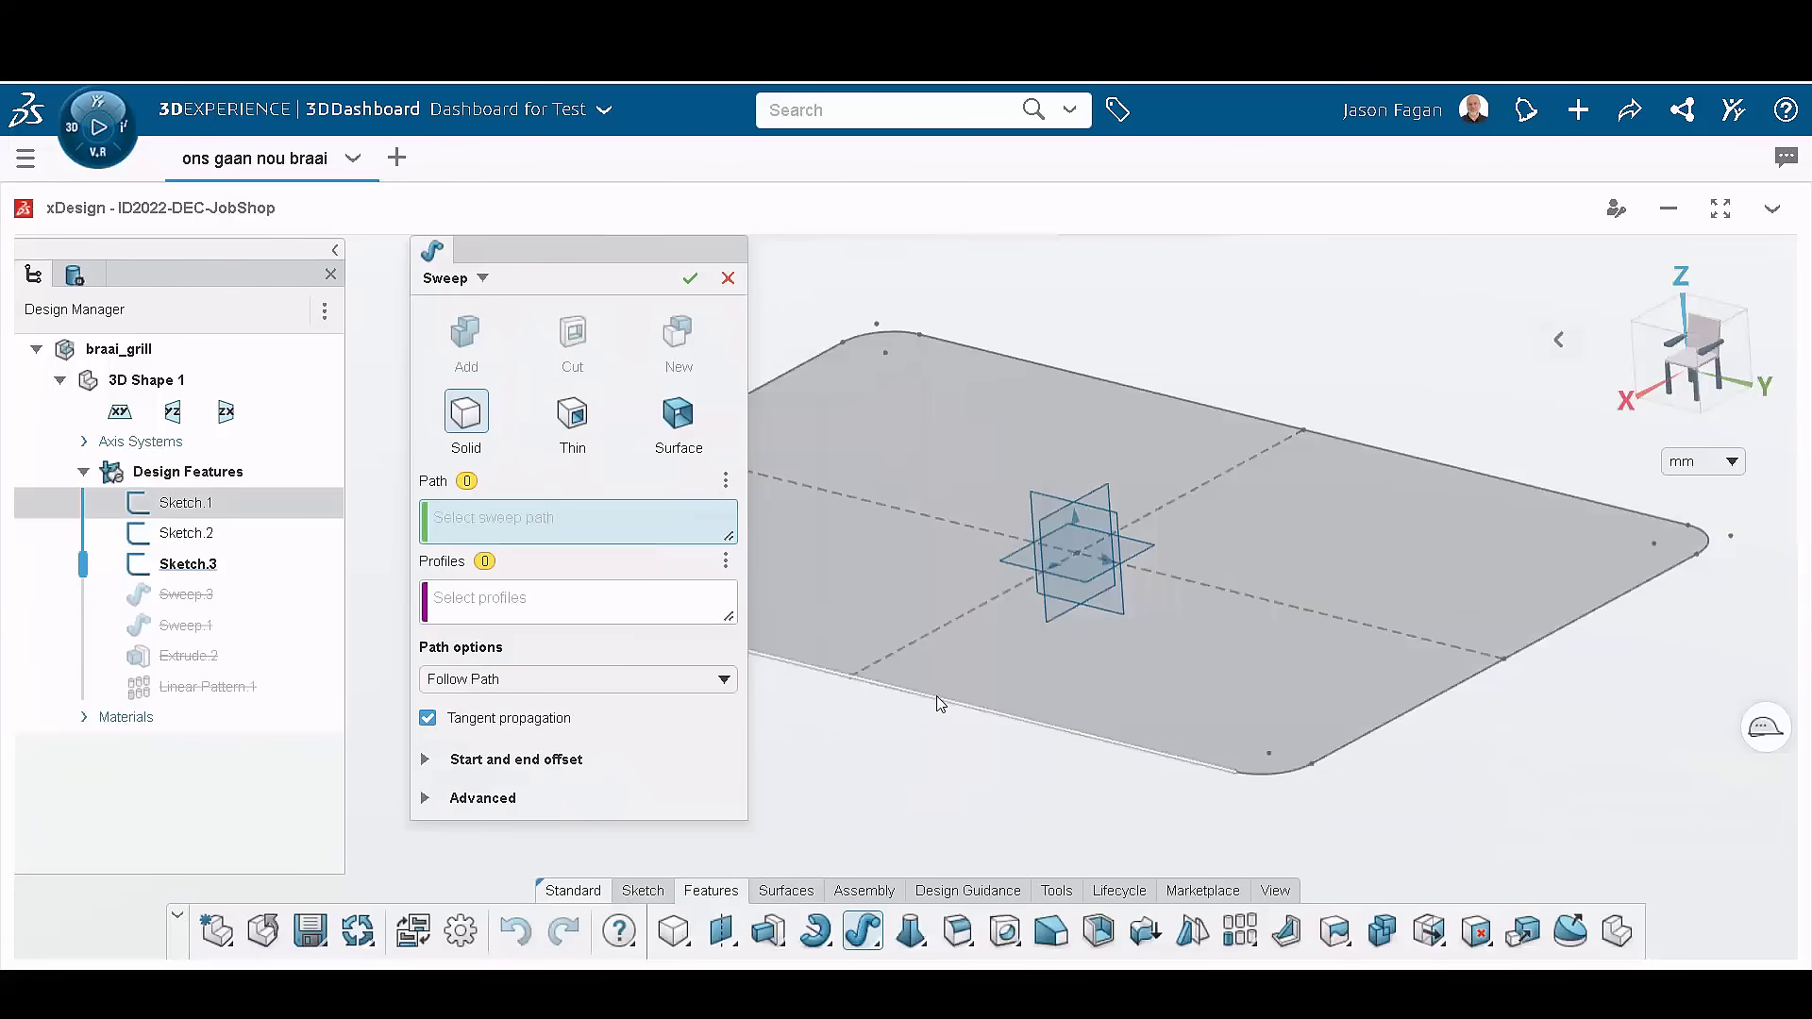
Step: Sweep the small circle on the grill's edge as a solid along the full rounded-rectangle outline
click(939, 699)
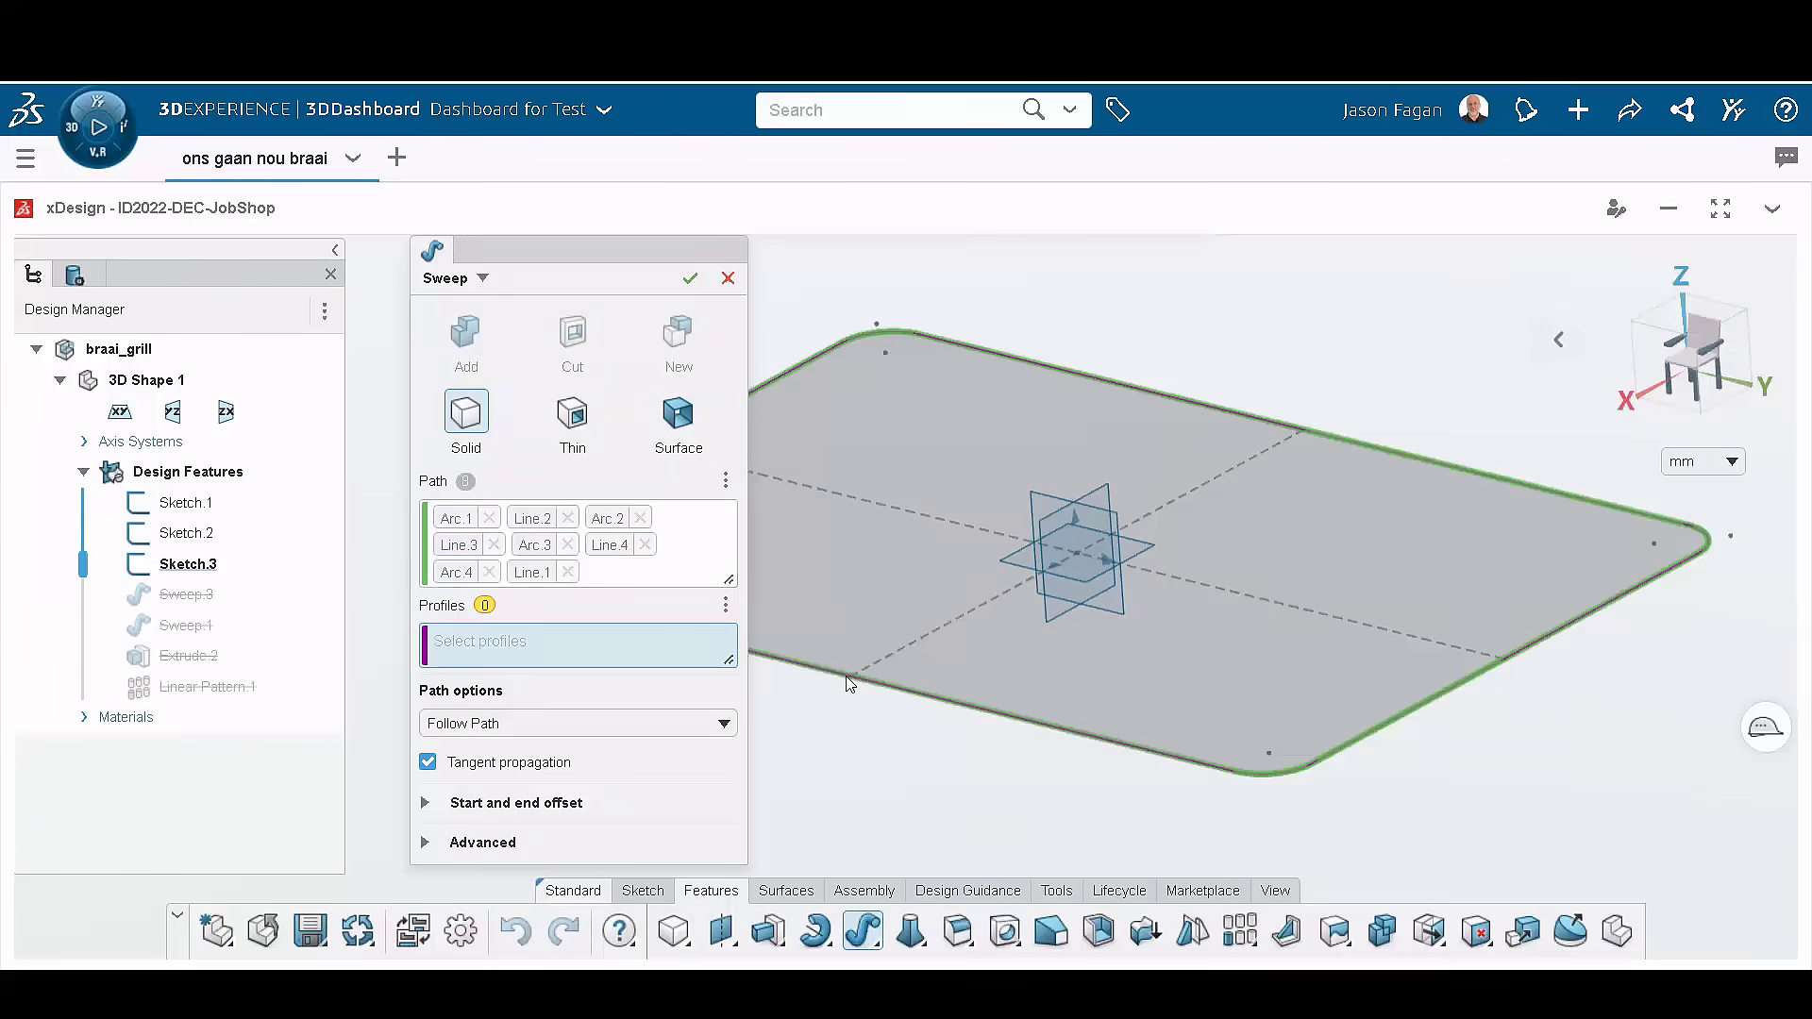
scroll(856, 692, up, 5)
click(839, 620)
click(690, 277)
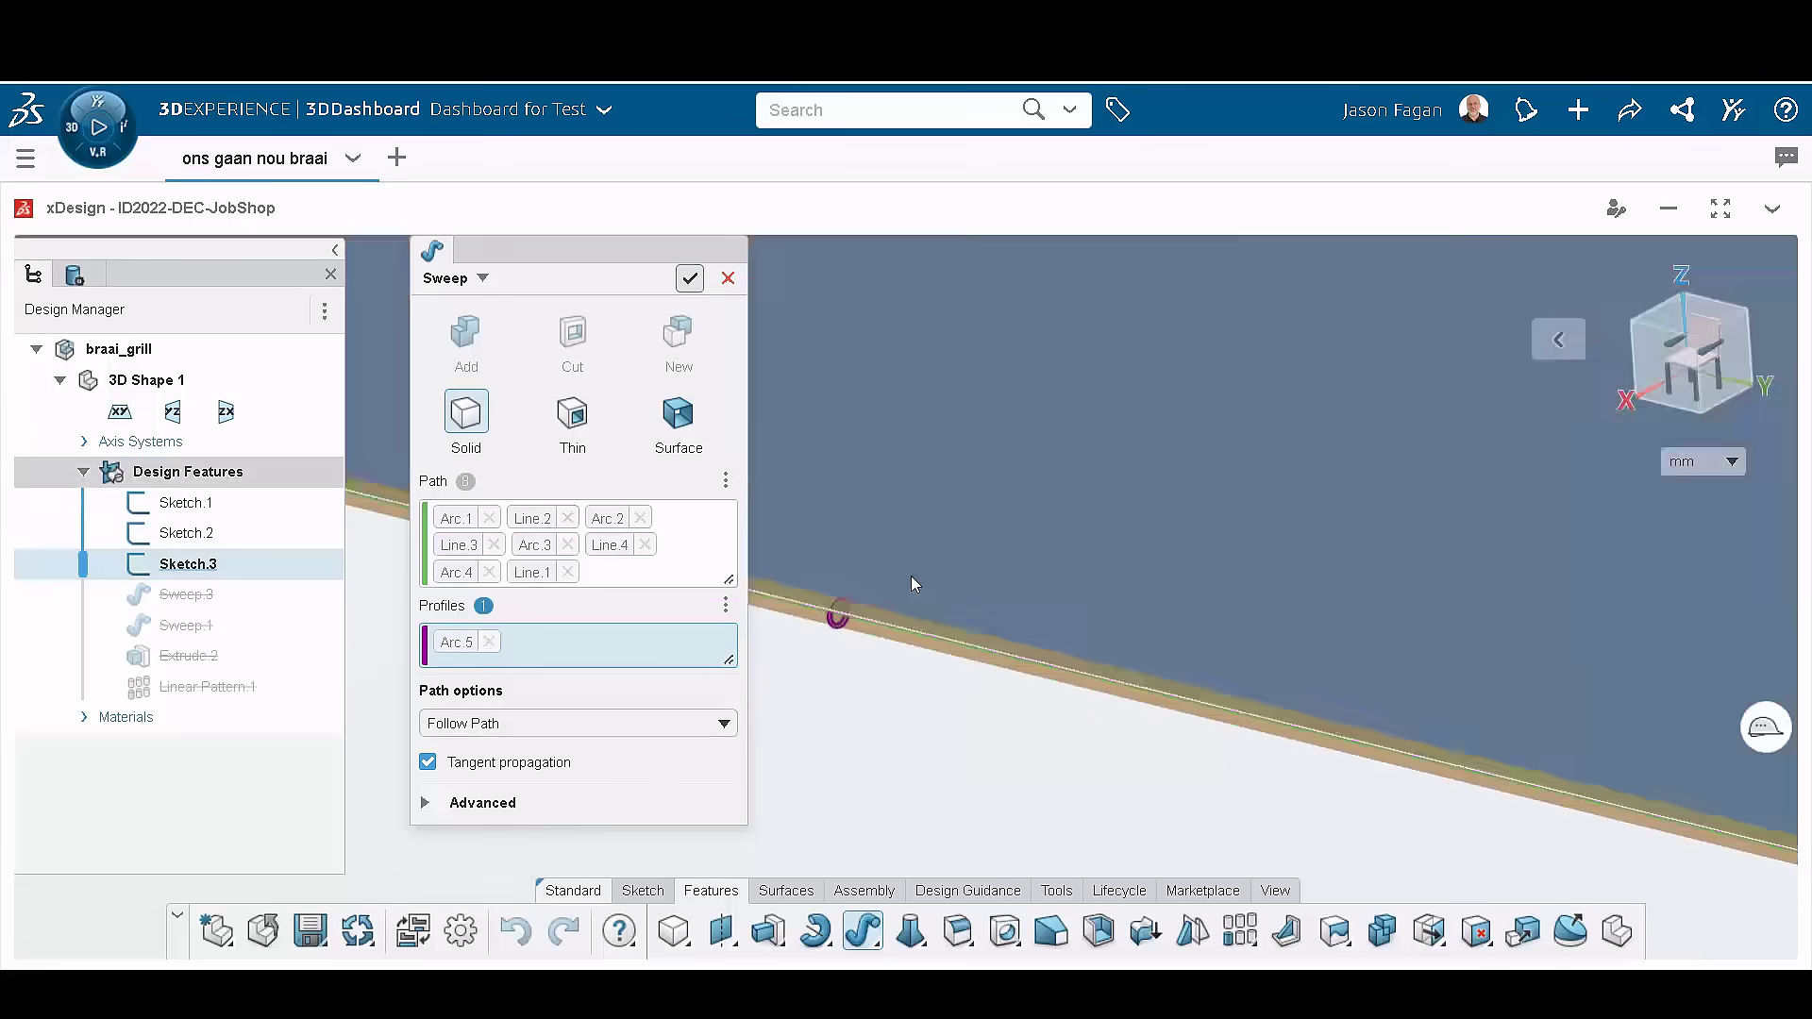
Step: Start an Extrude of the small circle at the grill's centre with Direction 1 set to Up to next
scroll(860, 664, down, 5)
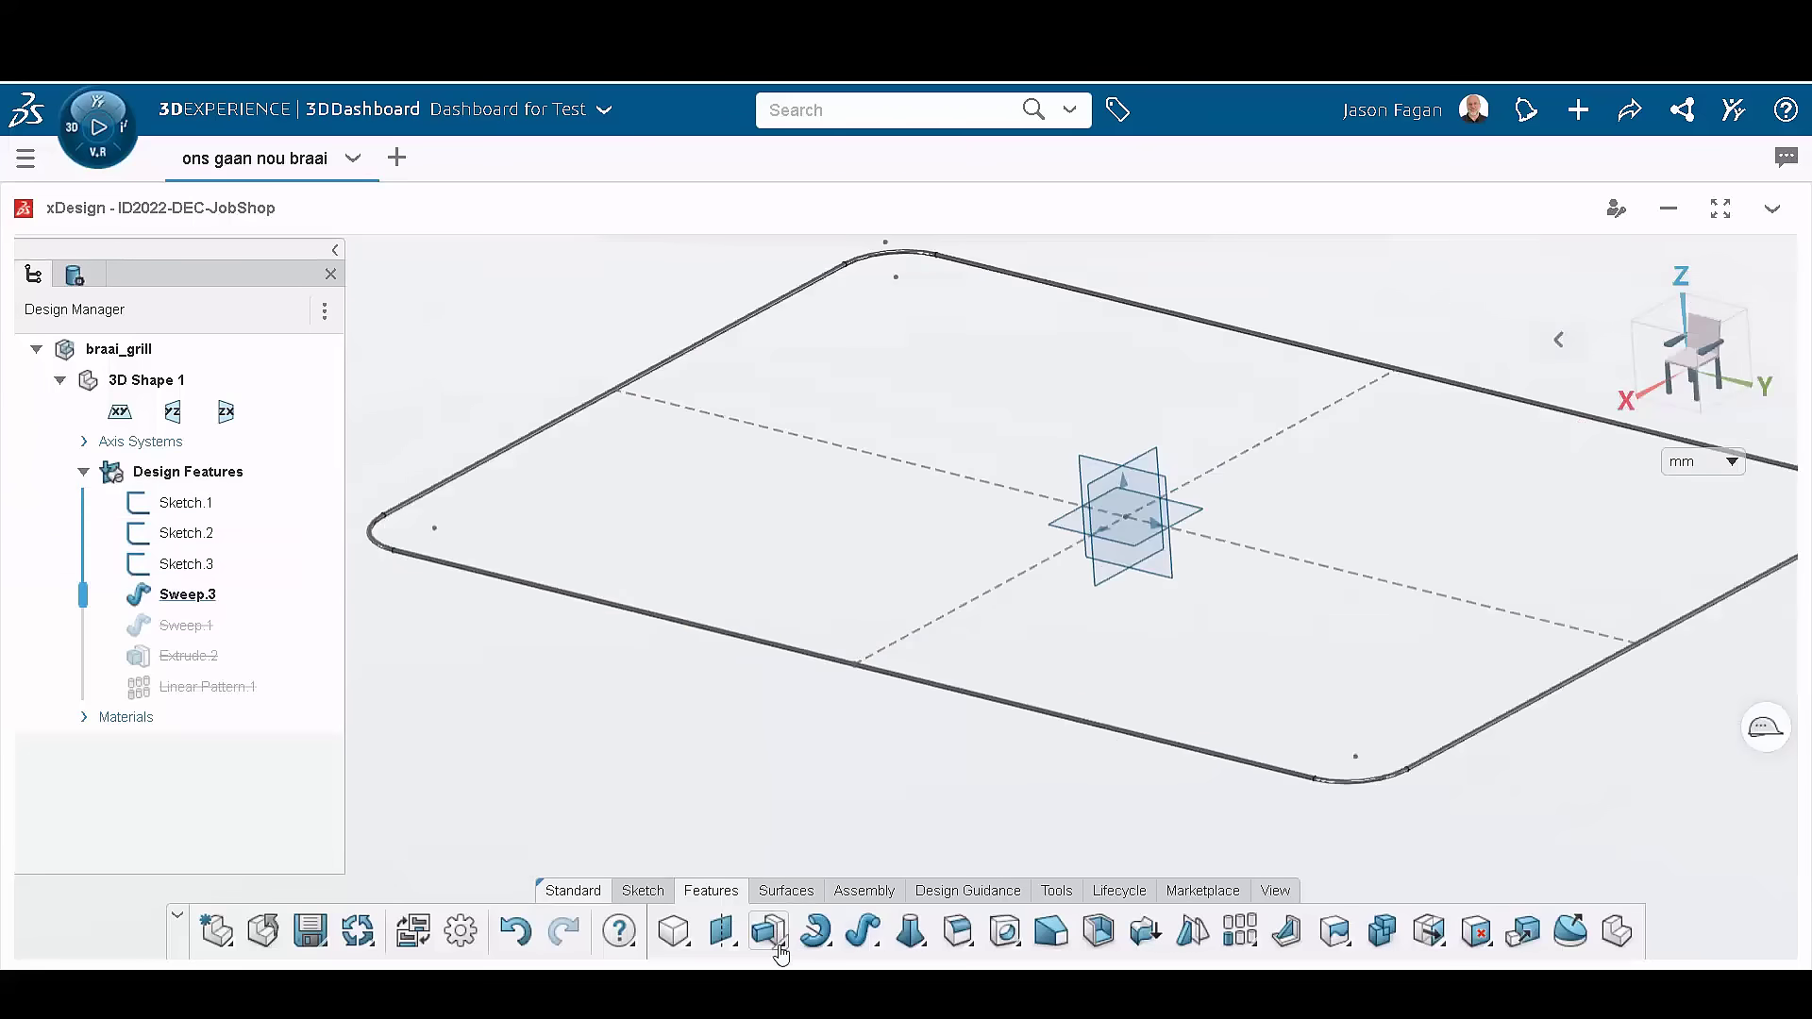
scroll(1123, 530, up, 5)
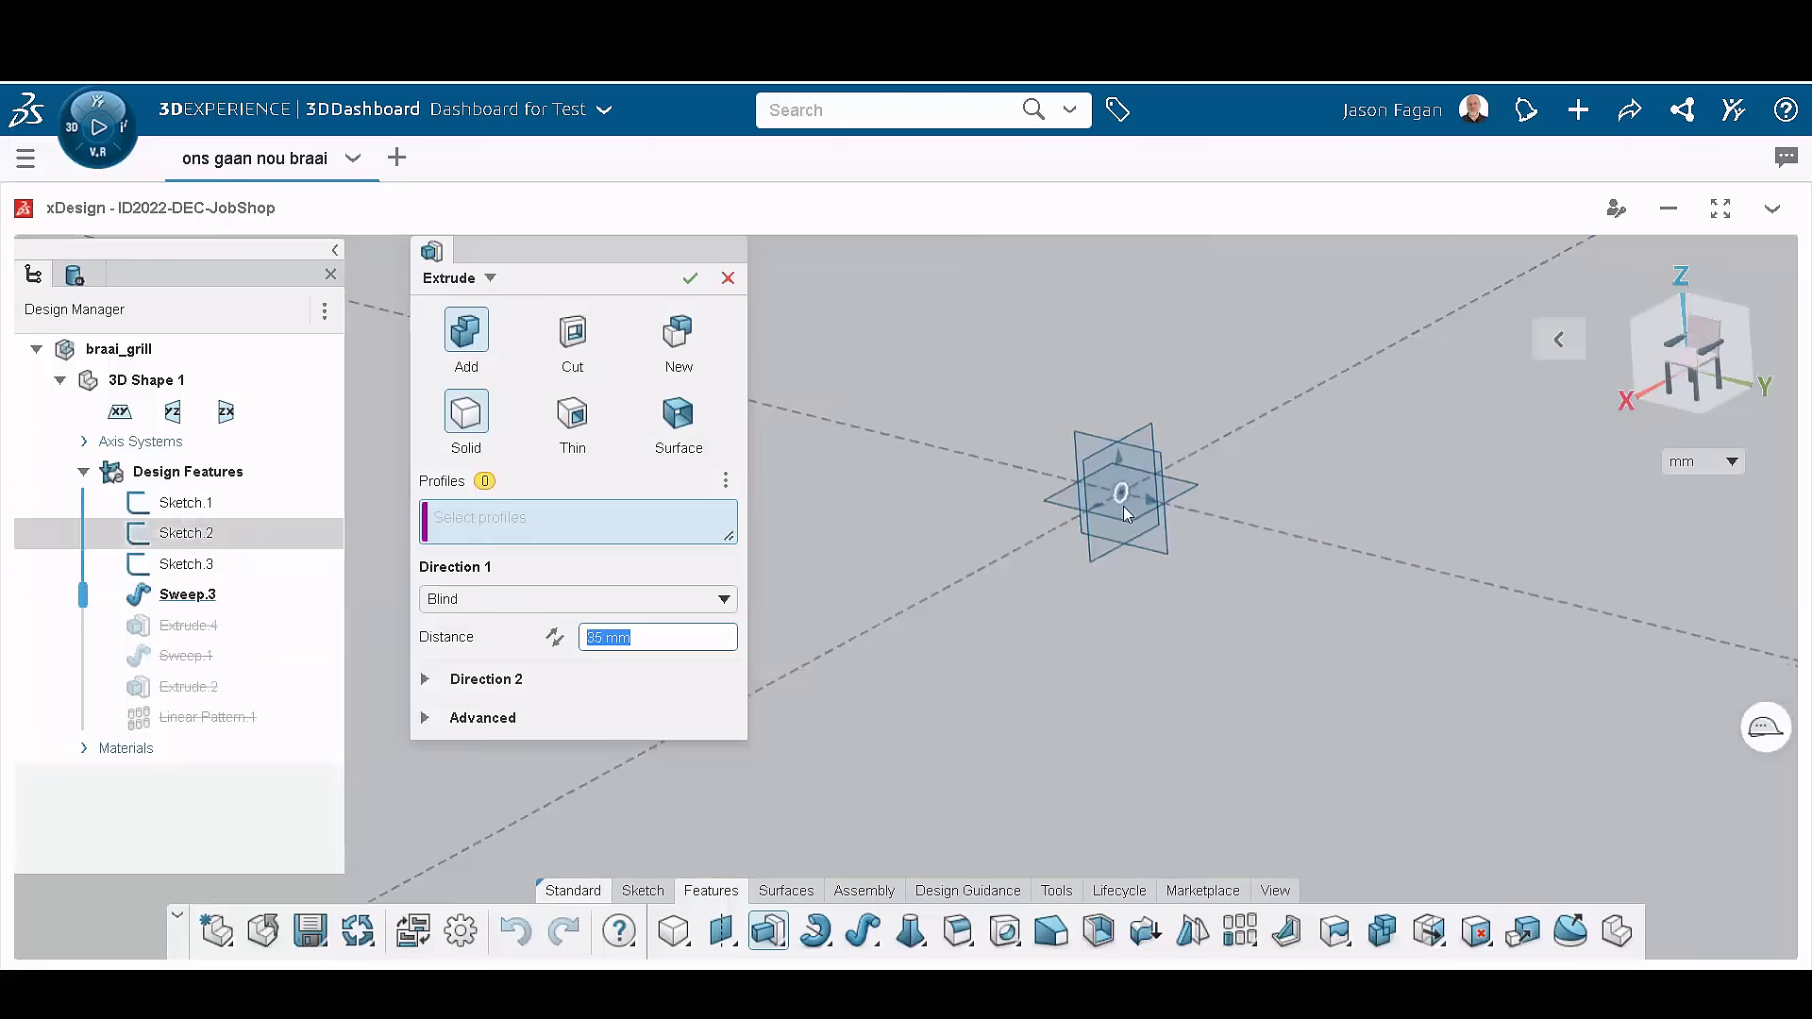
click(1121, 500)
scroll(841, 570, down, 3)
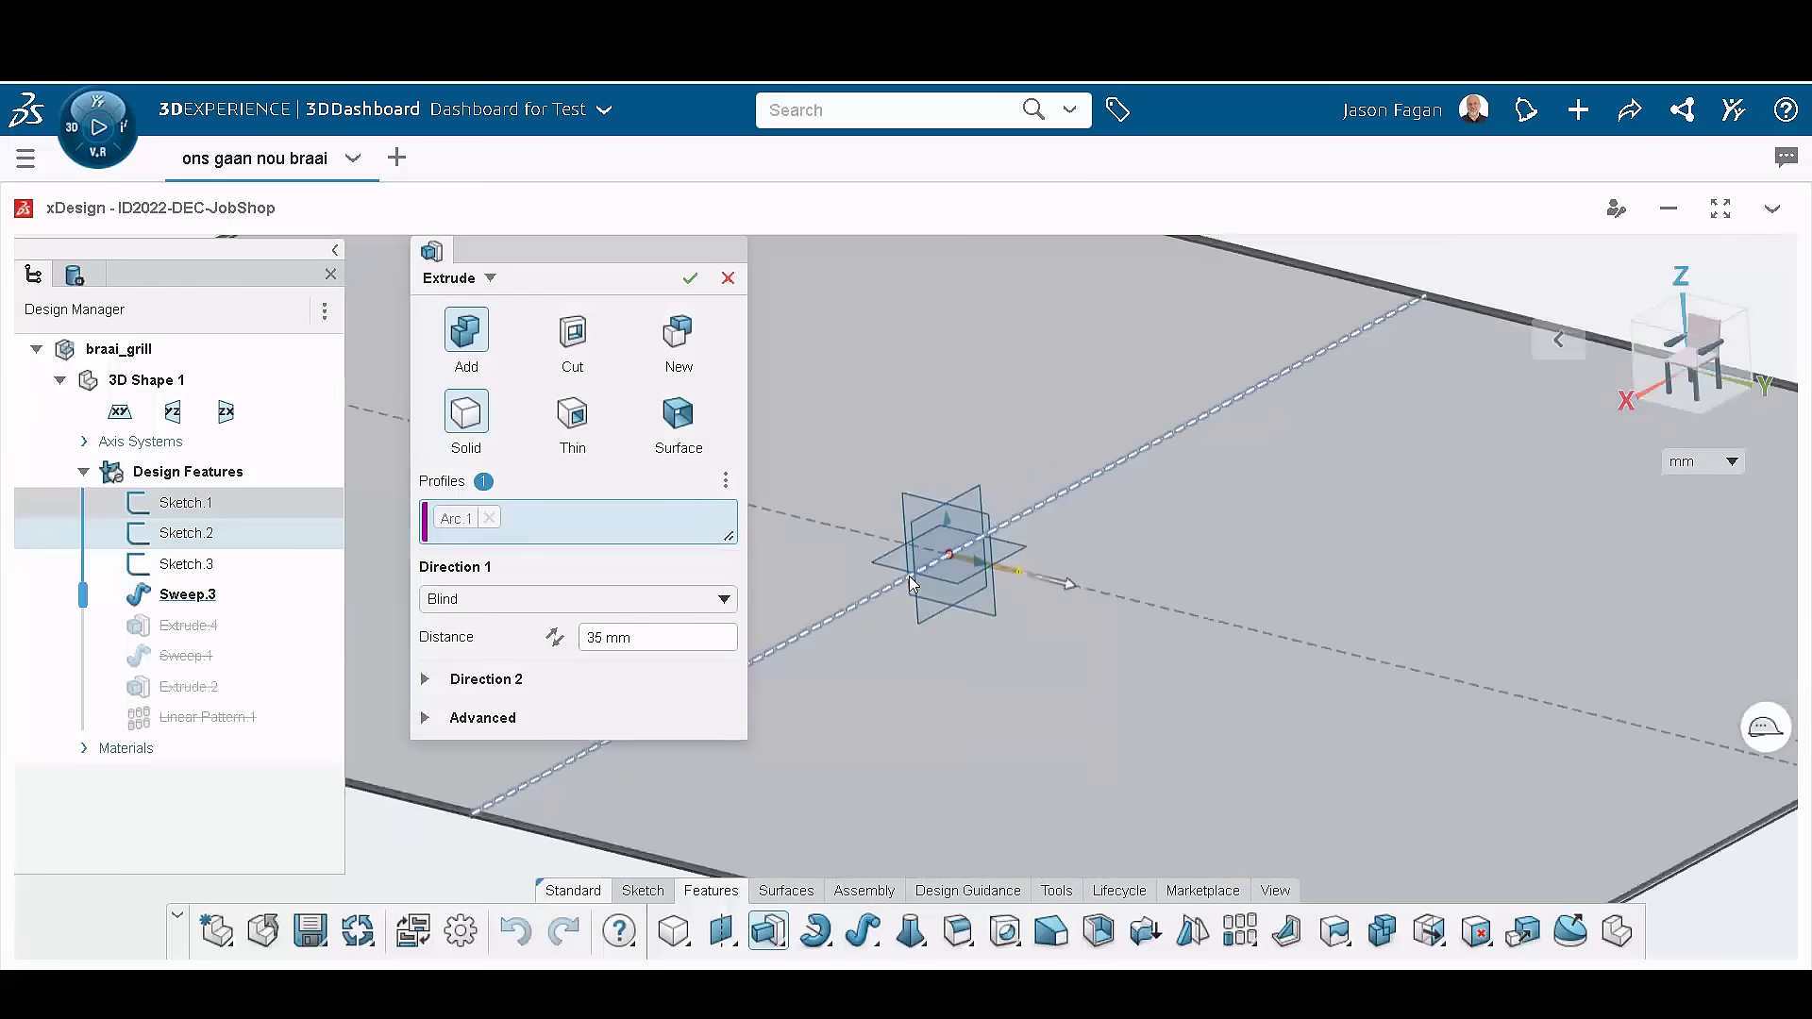
click(510, 599)
click(477, 735)
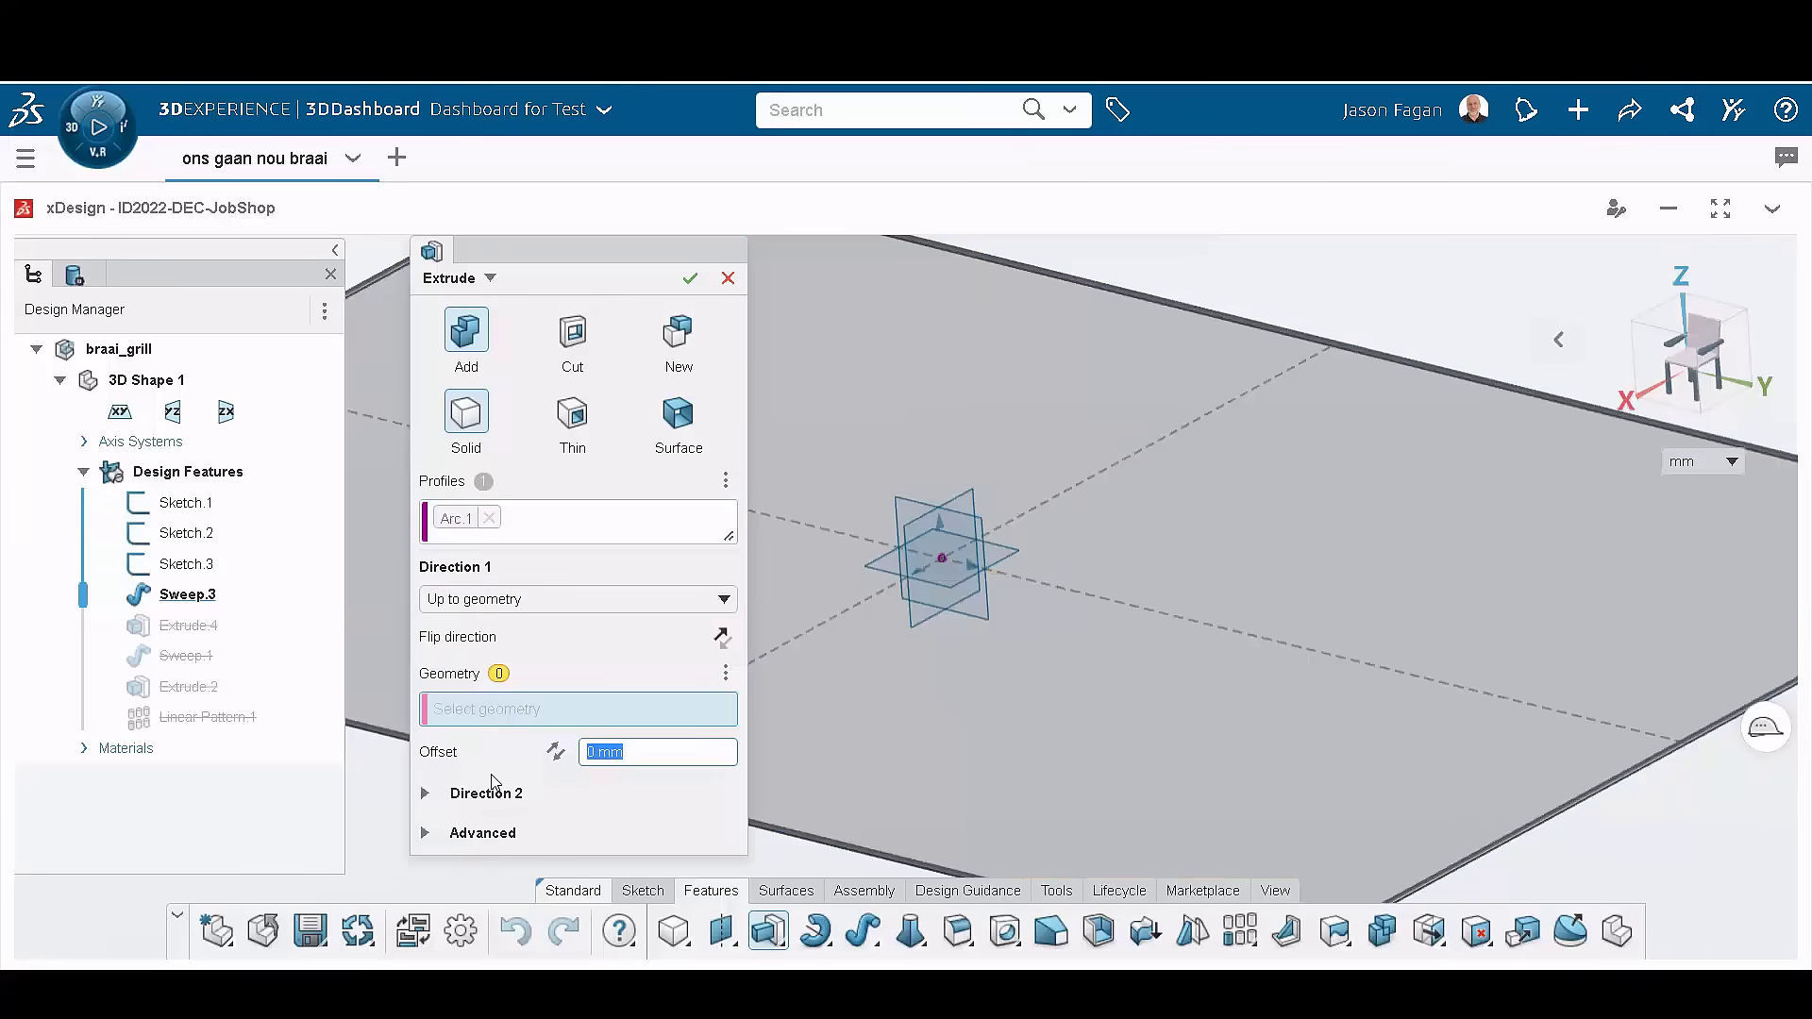
click(545, 604)
click(491, 734)
Step: Set Direction 2 to Up to next and create the grill rod spanning both sides of the outline
click(519, 681)
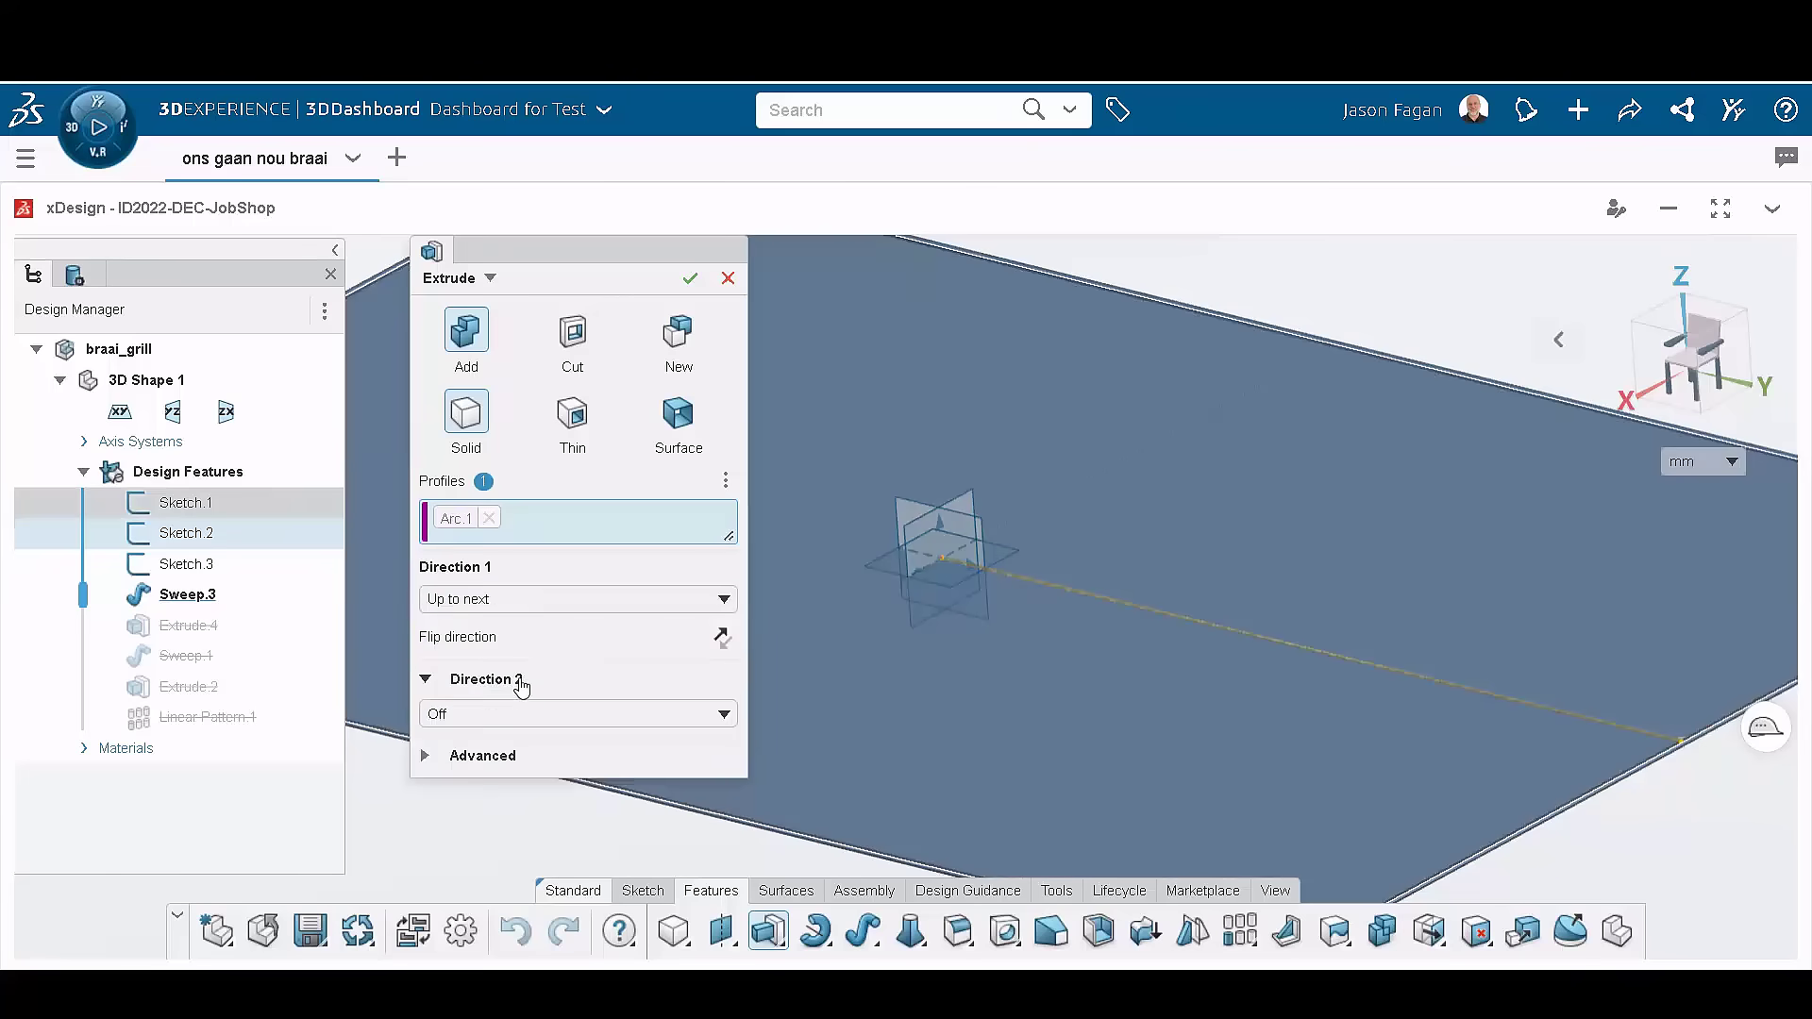
click(523, 717)
click(461, 850)
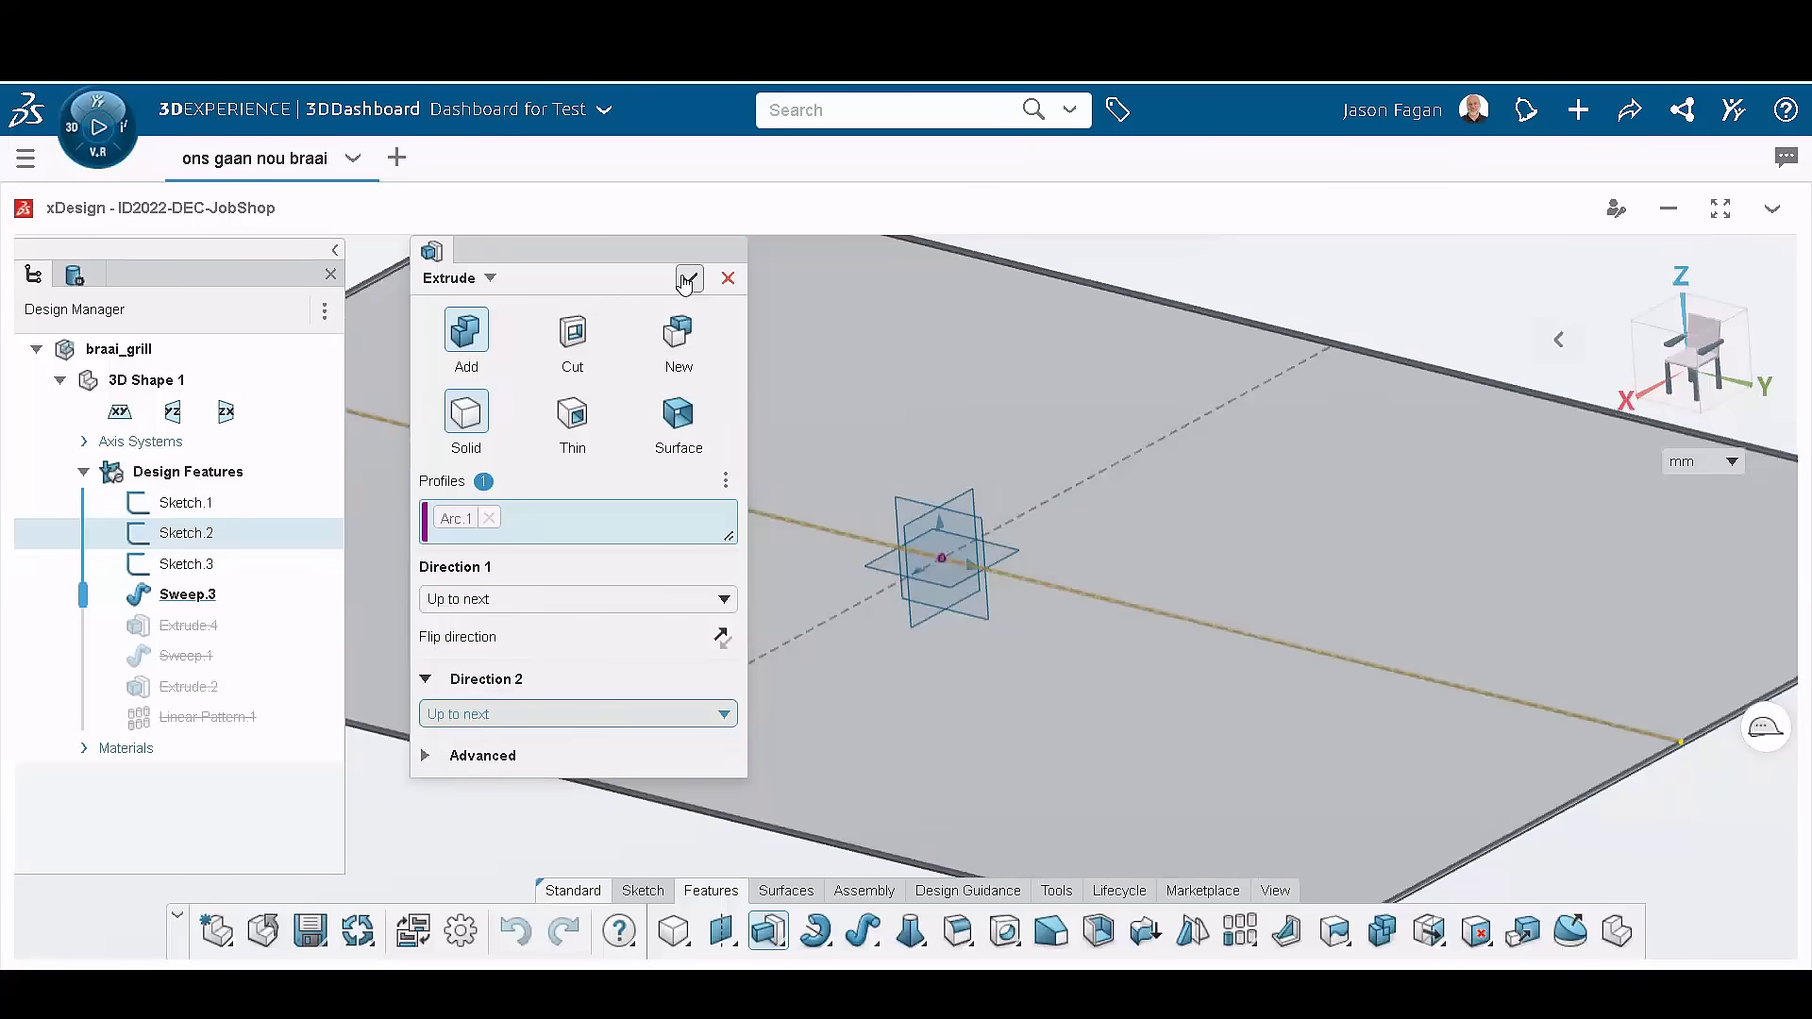
click(690, 278)
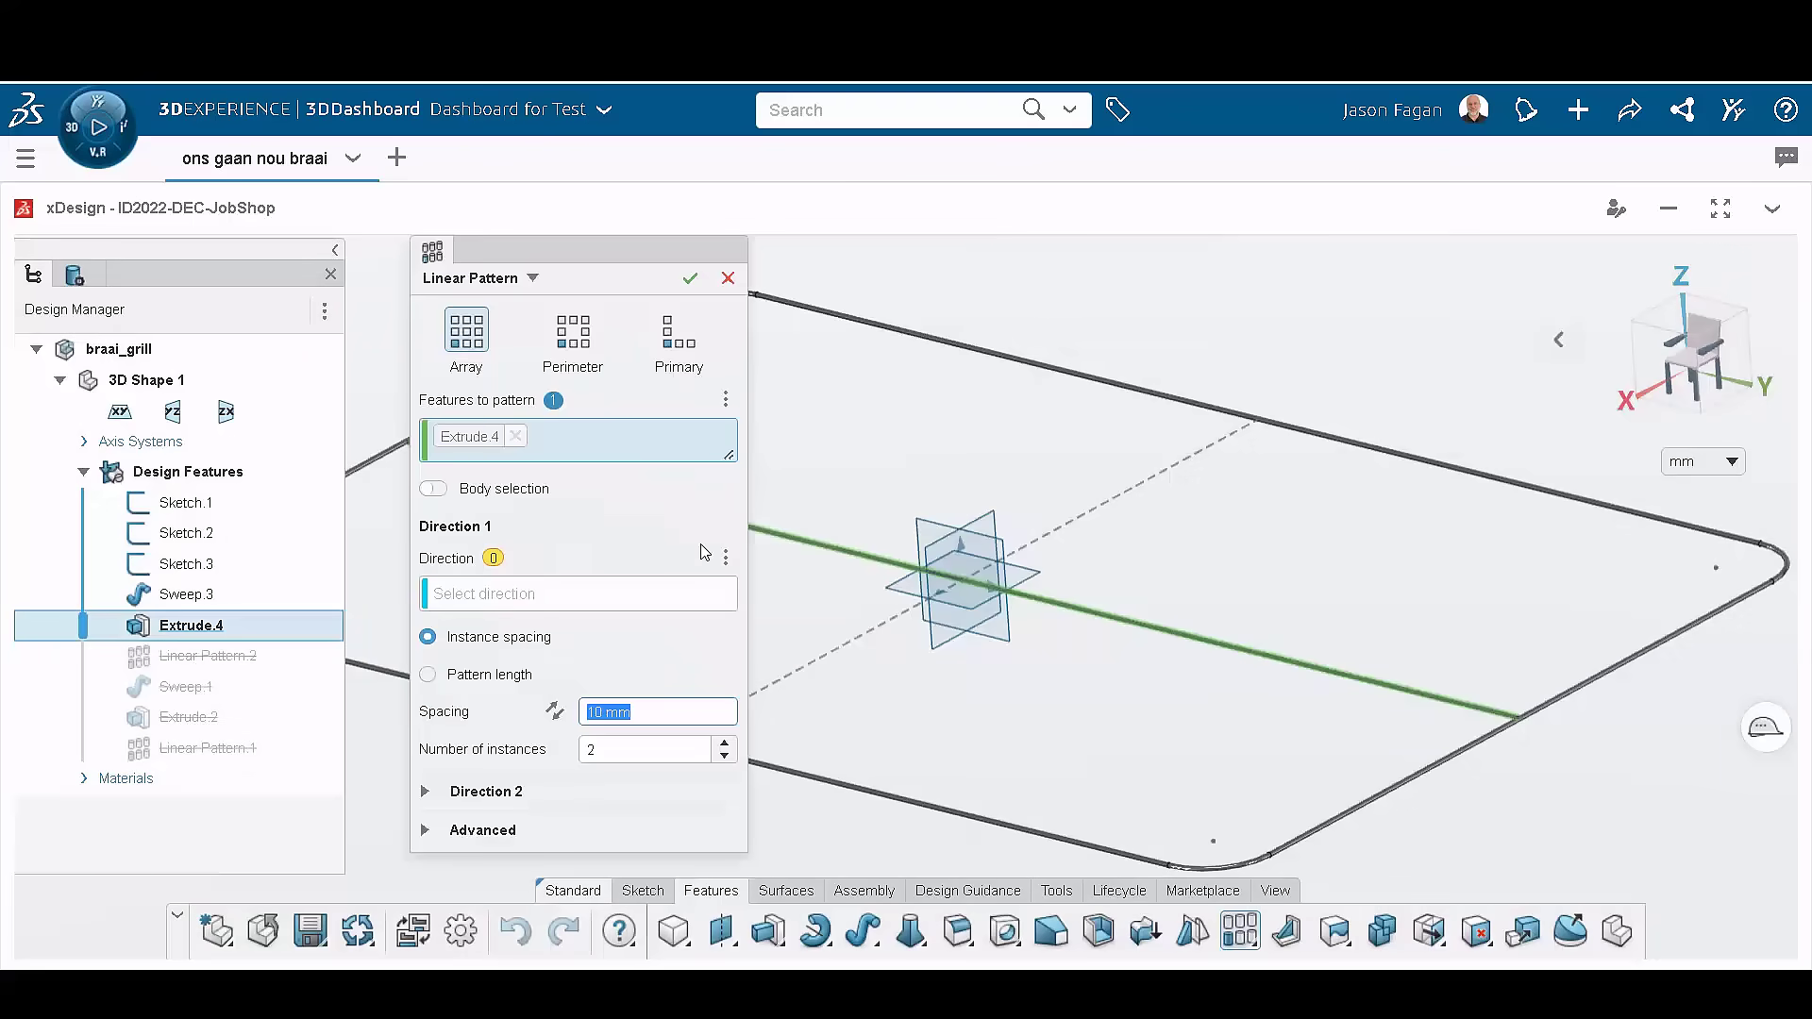
Step: Set up a Linear Pattern of the centre rod along the yz plane with 15 mm spacing and 15 instances
click(688, 592)
click(934, 533)
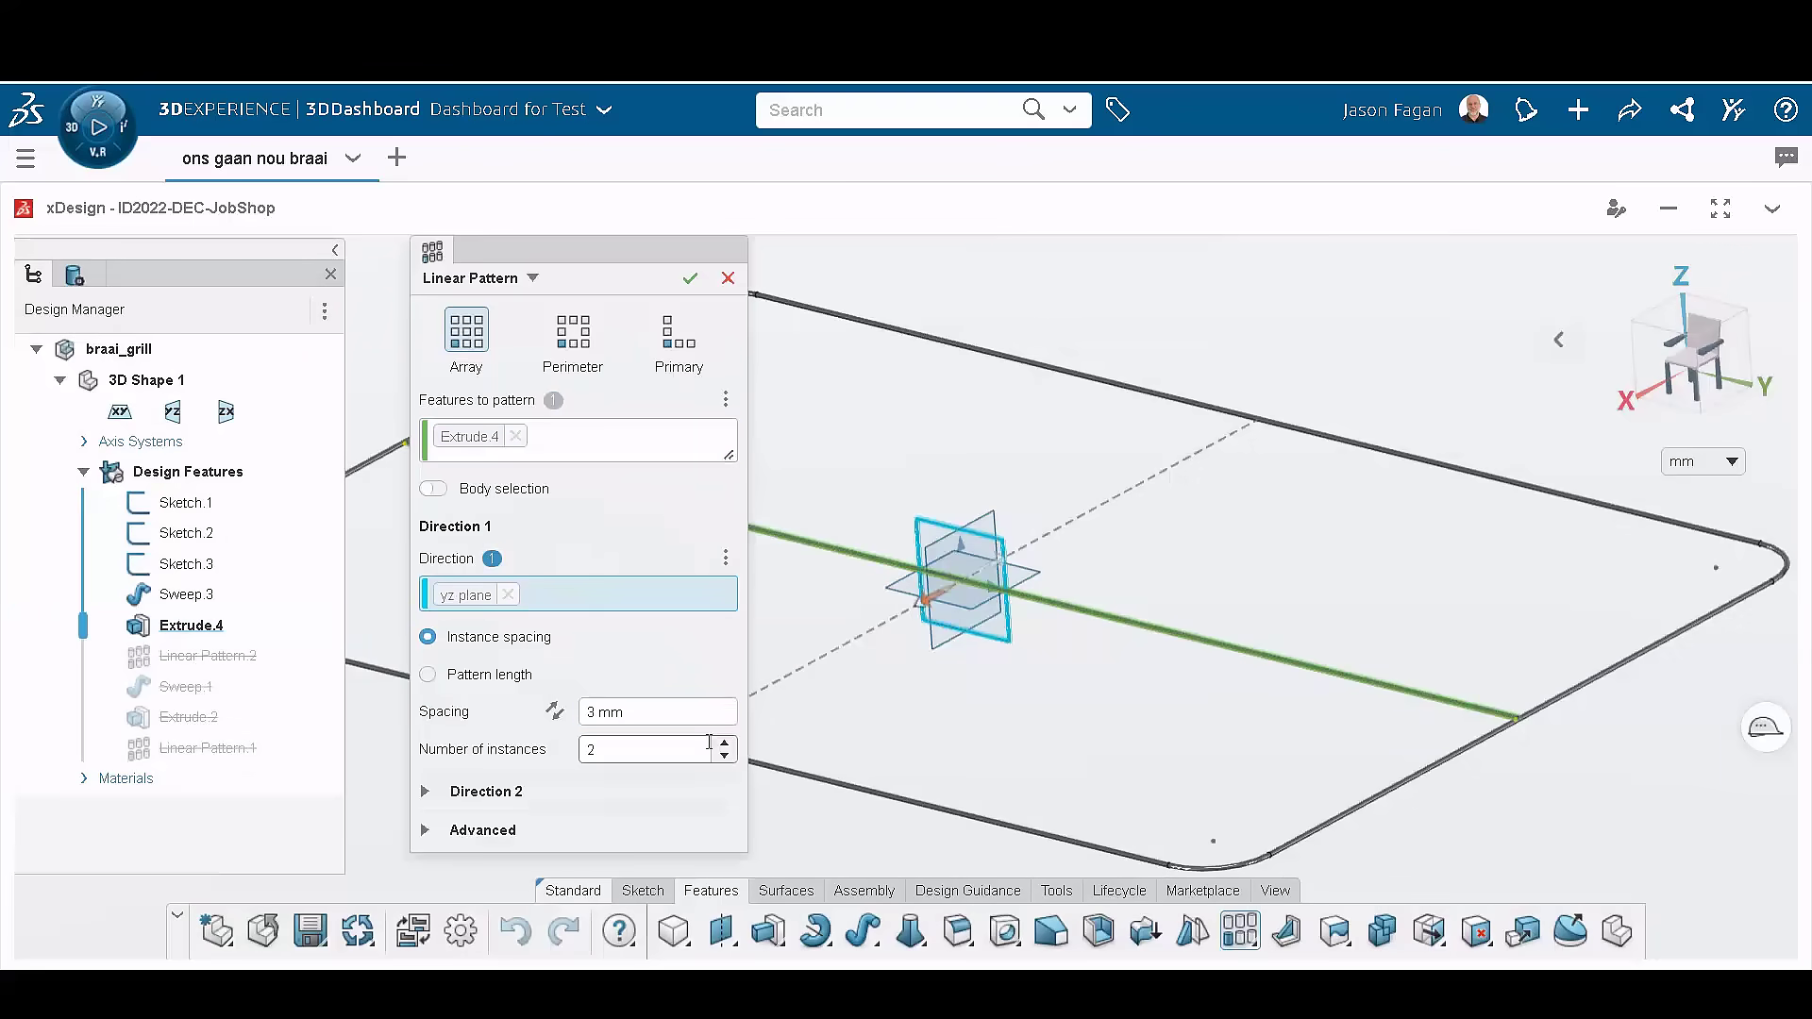
click(652, 710)
text(15)
key(Return)
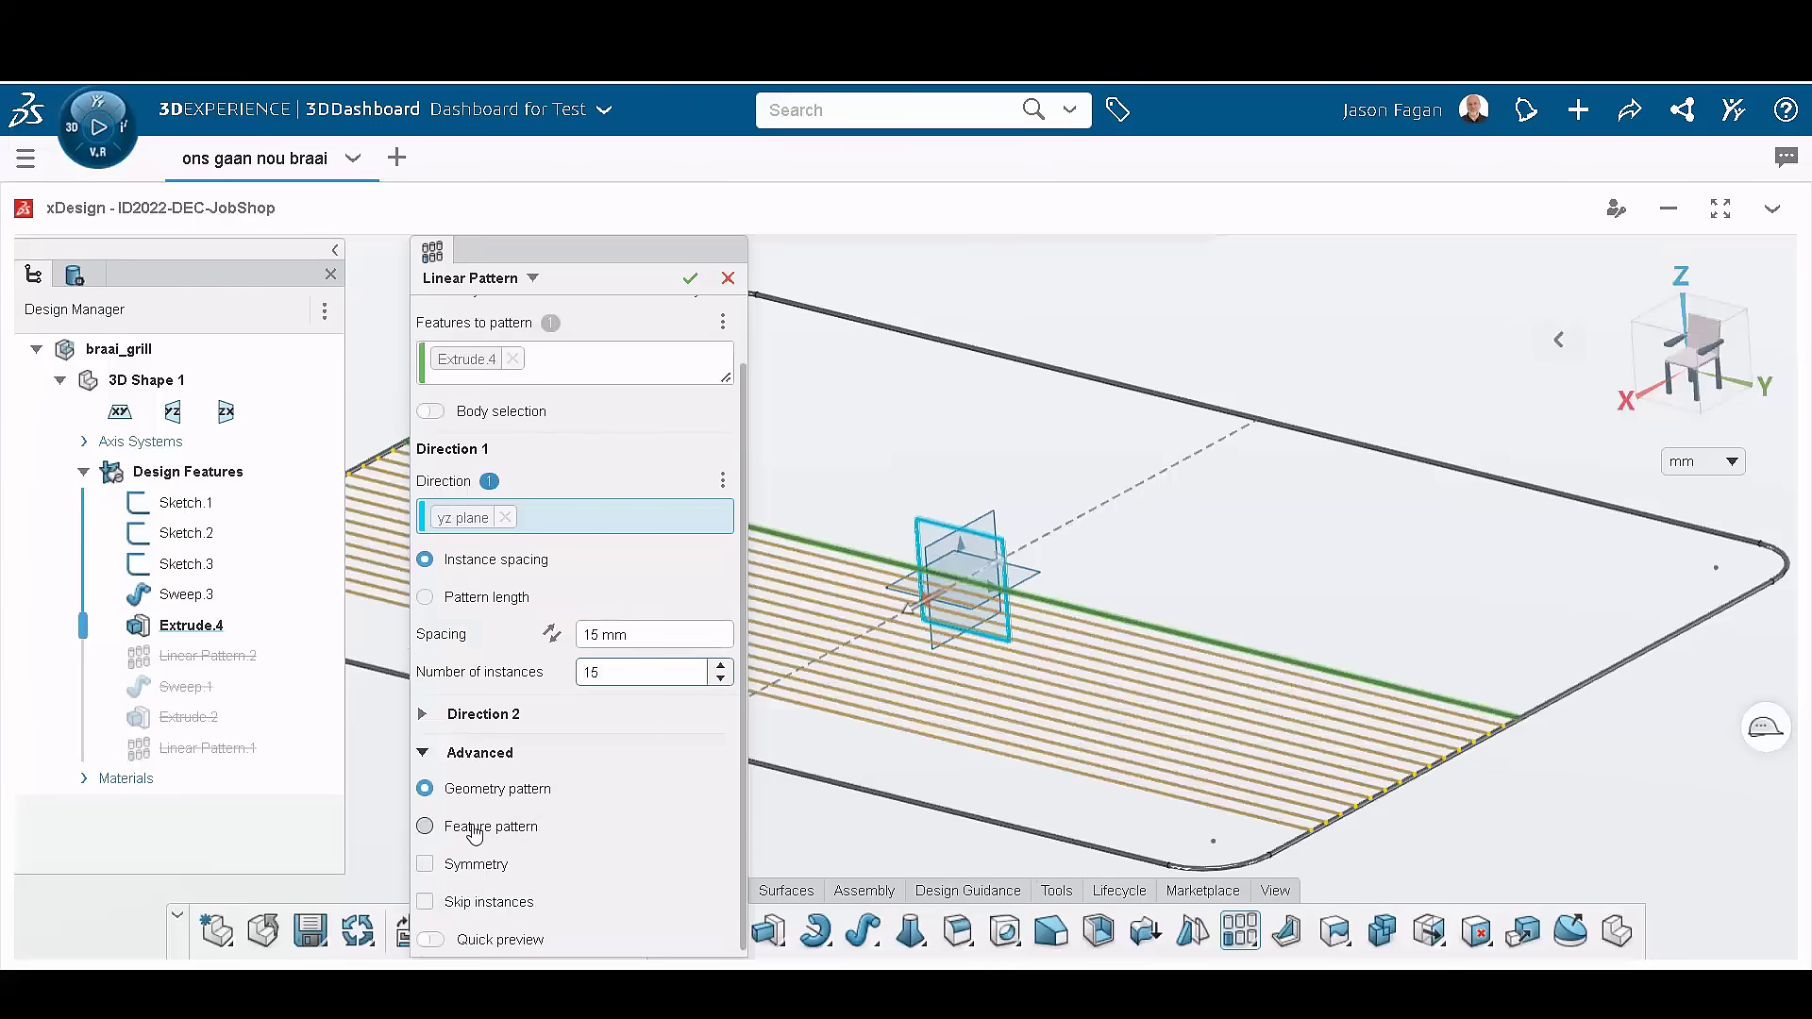
Step: Change the rod pattern to Feature pattern and set its first direction to 20 instances
click(474, 829)
click(720, 665)
text(20)
key(Return)
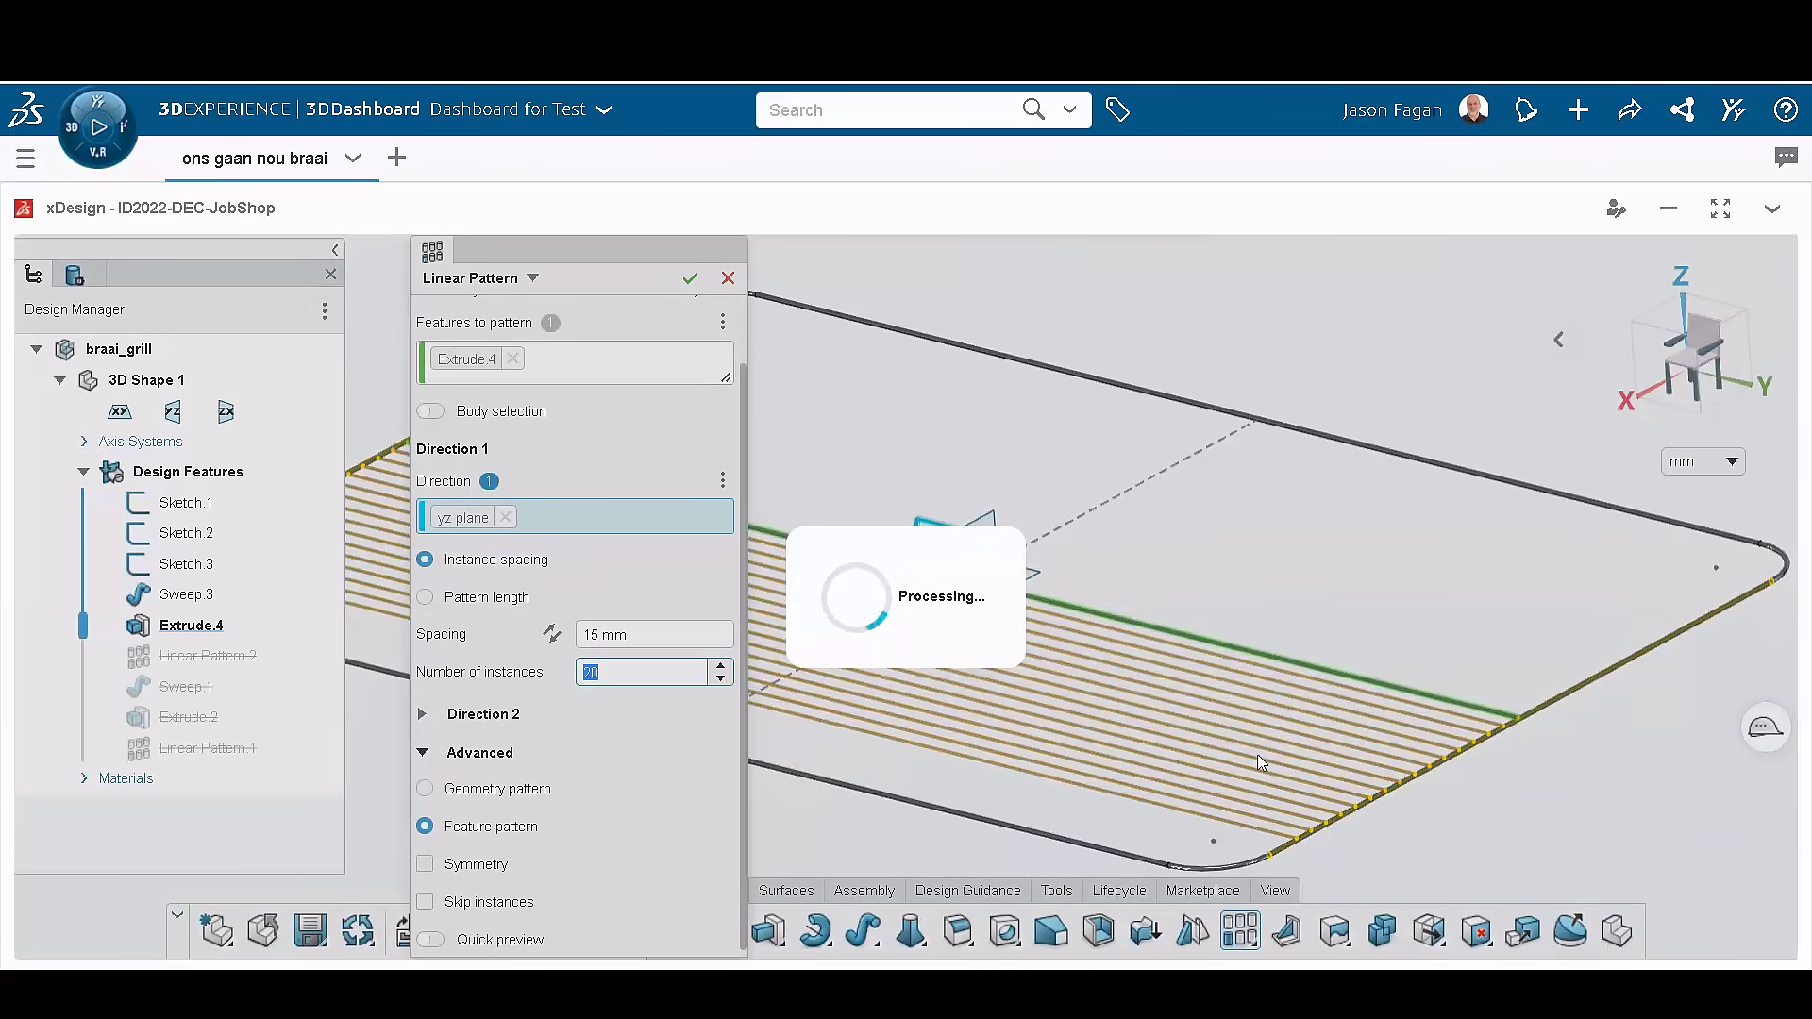
scroll(1266, 722, up, 5)
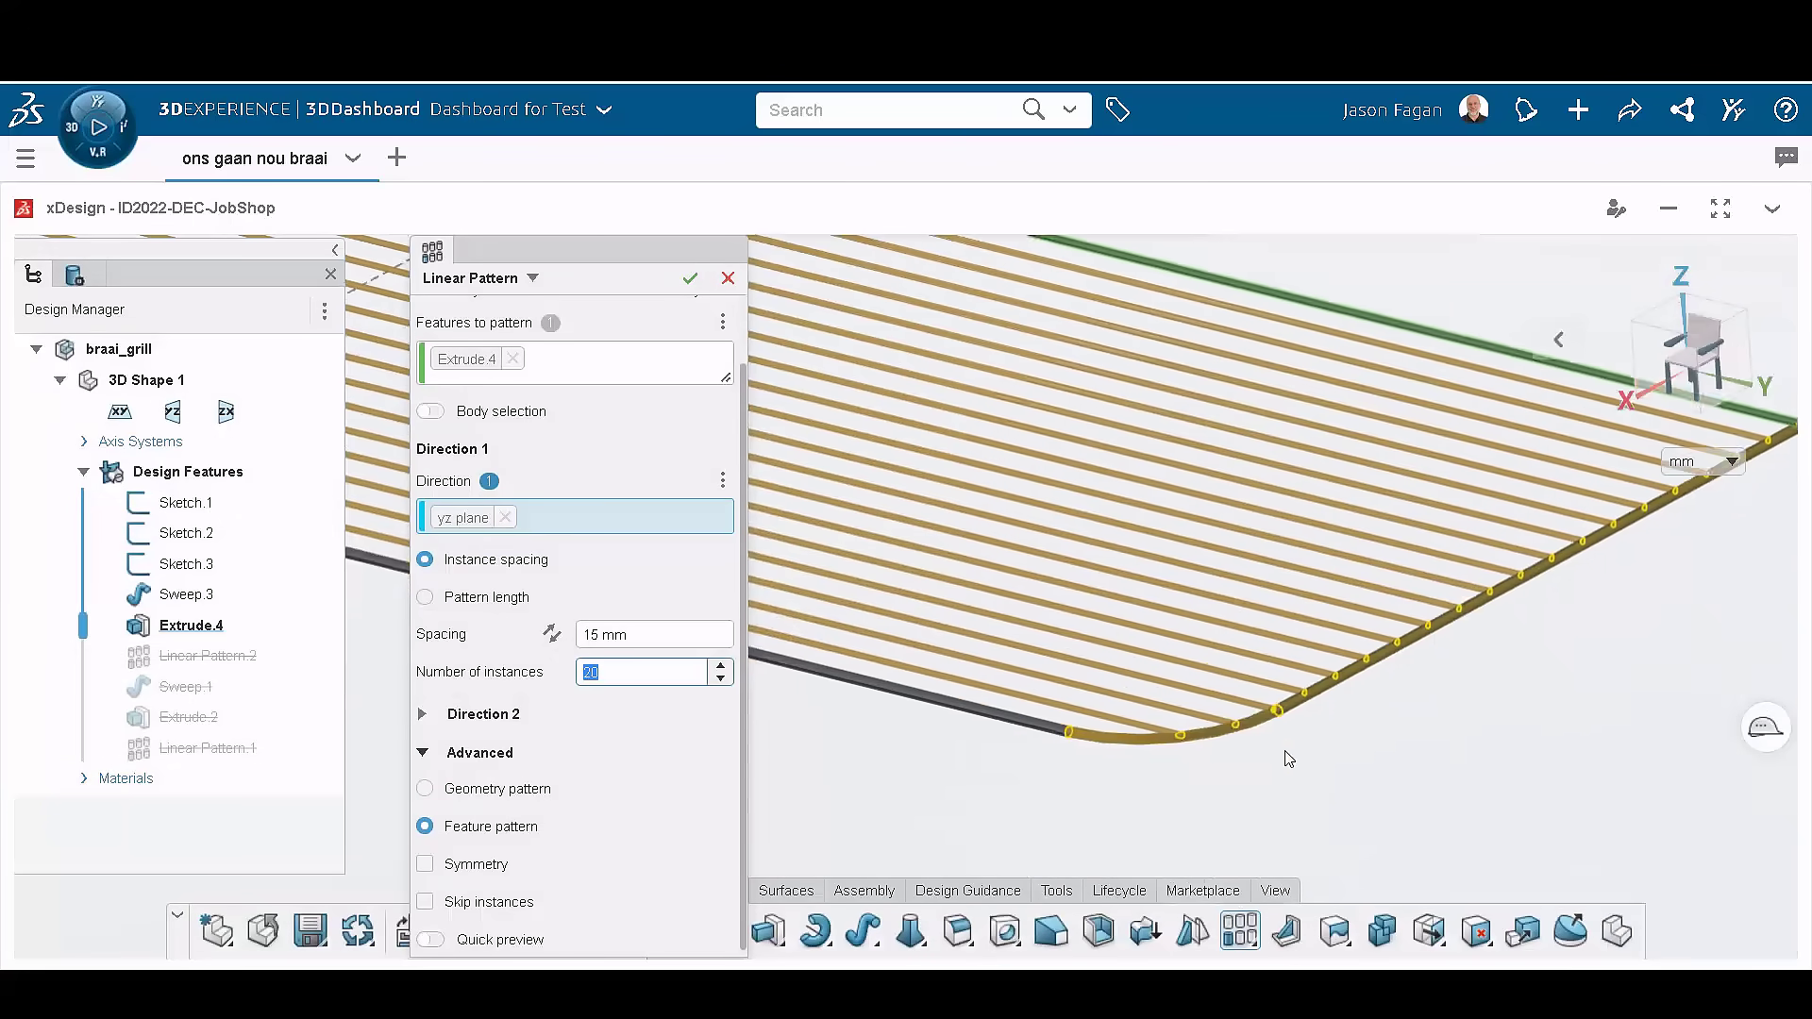
Step: Expand Direction 2 of the rod pattern and use the yz plane as the reference for both directions
click(479, 752)
click(465, 793)
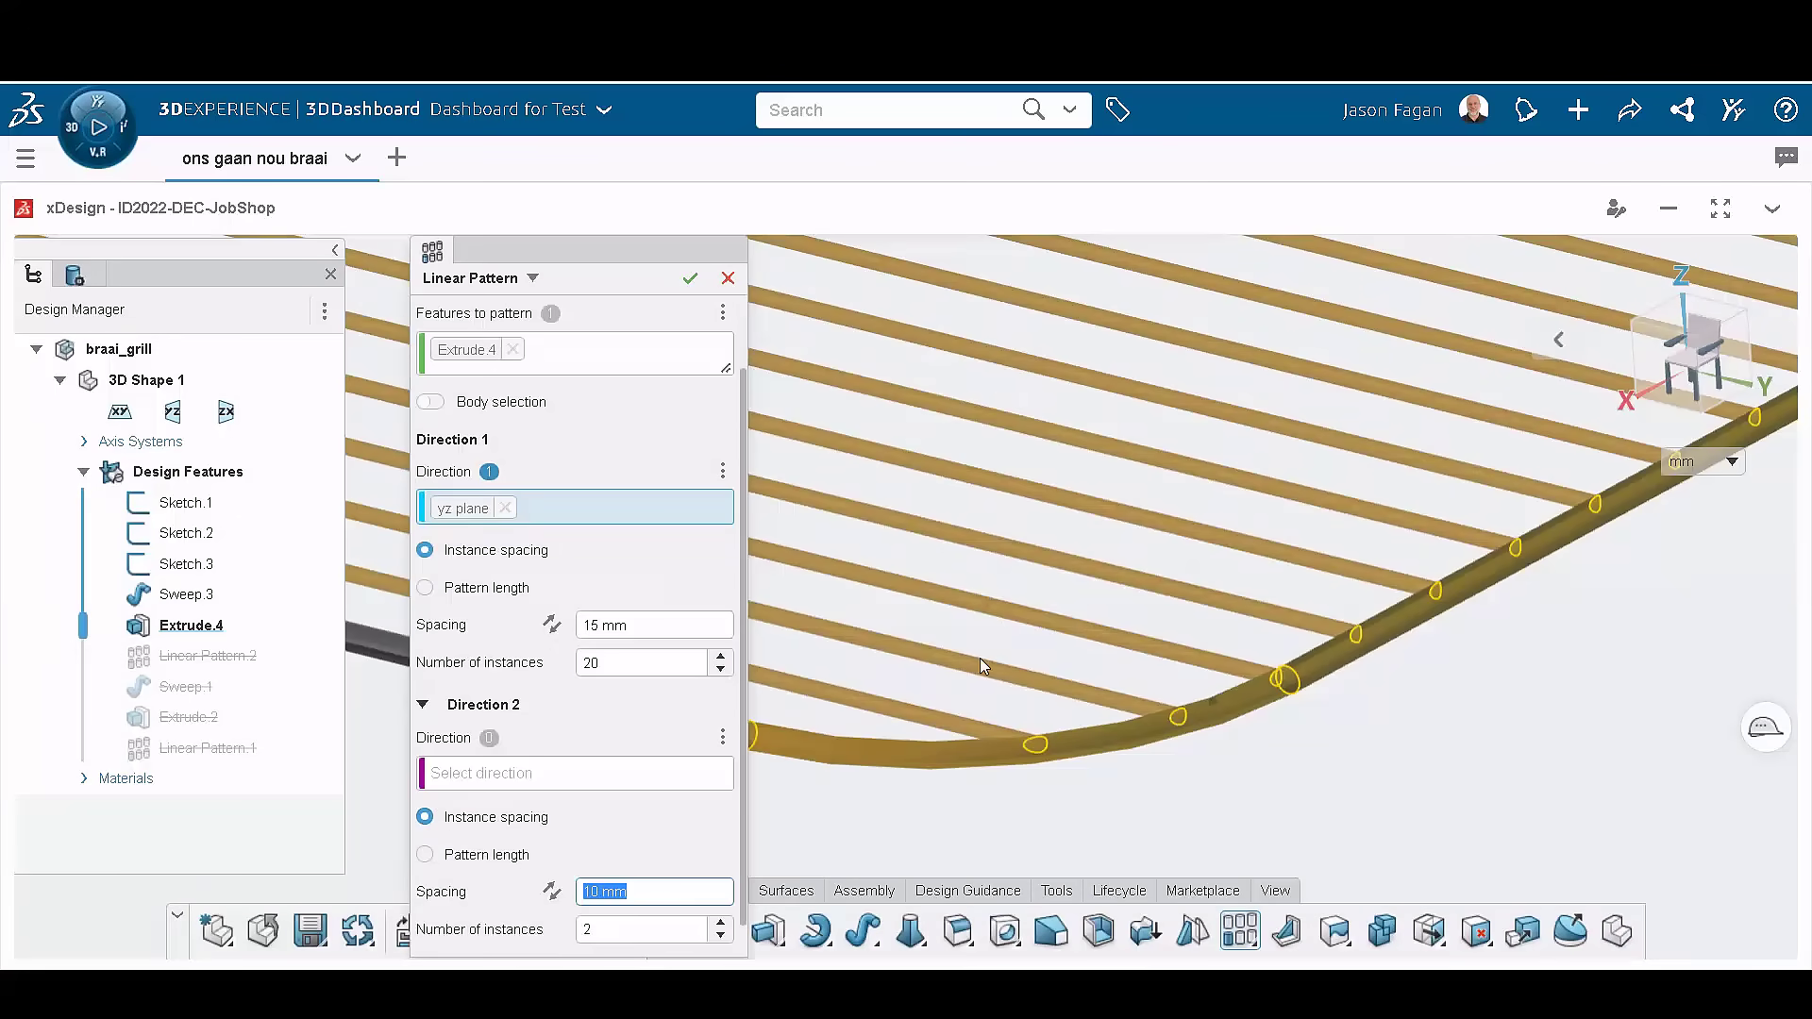
scroll(979, 658, down, 5)
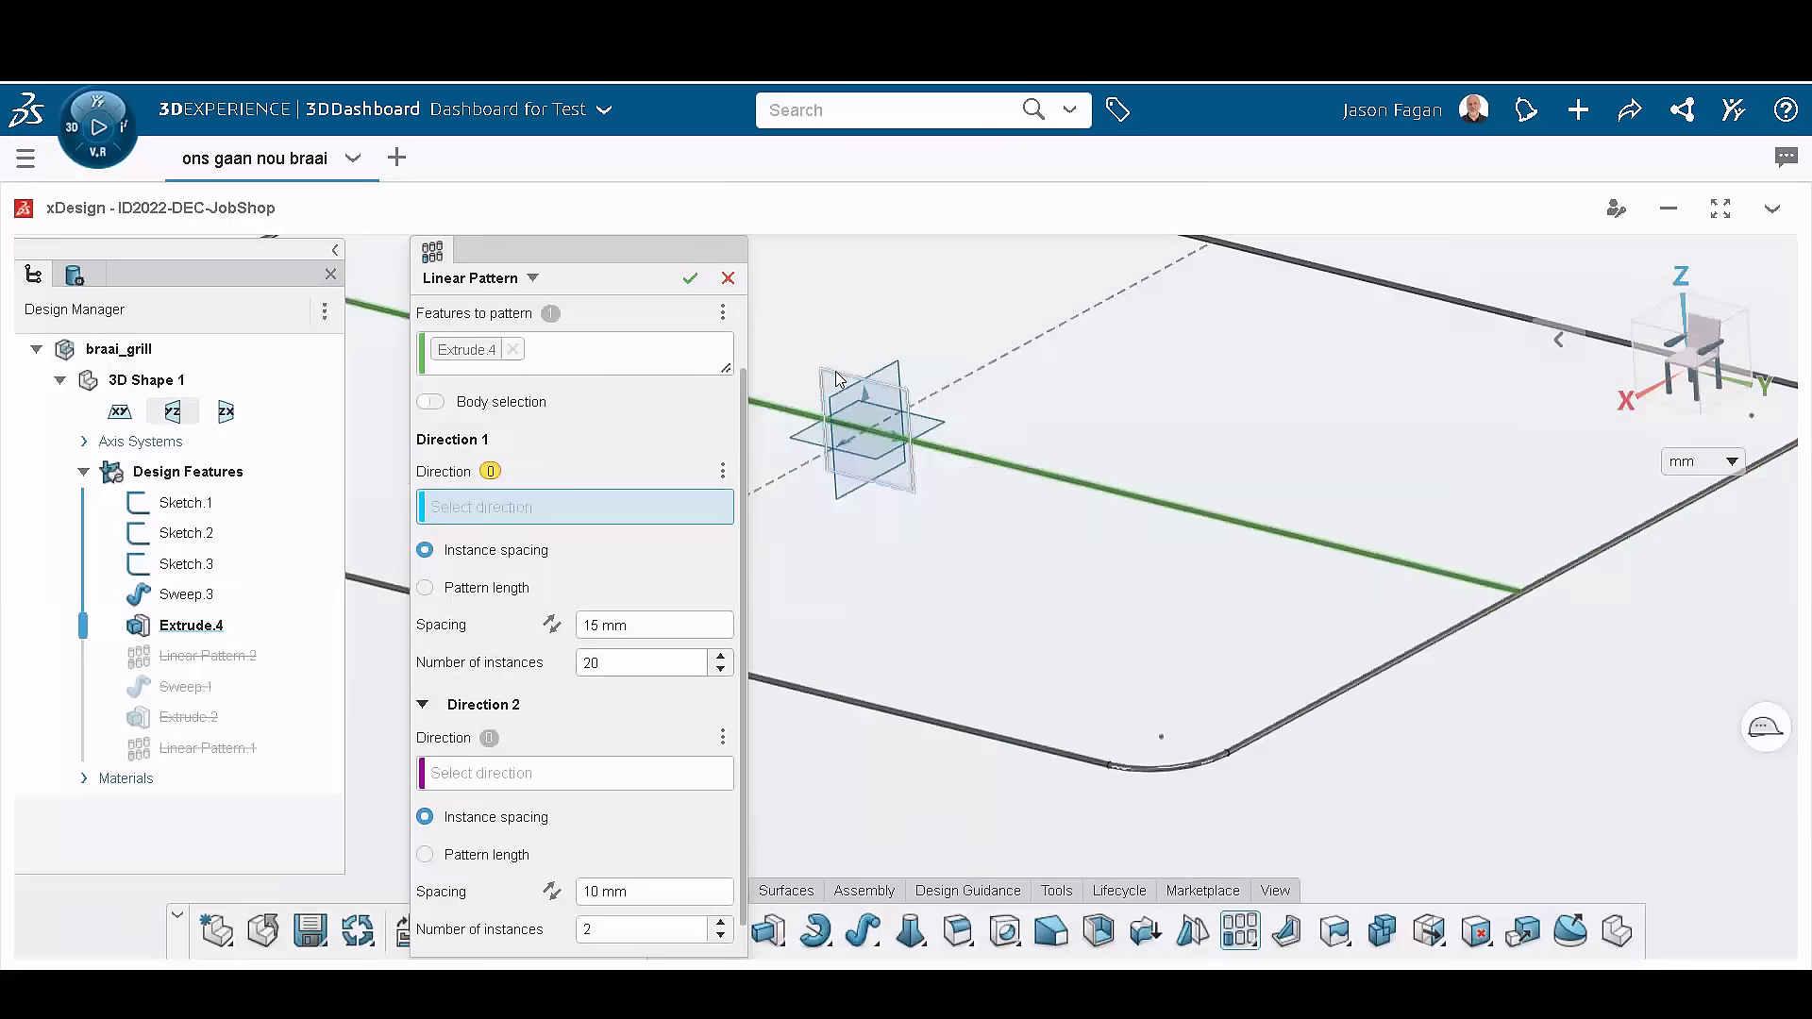
click(873, 406)
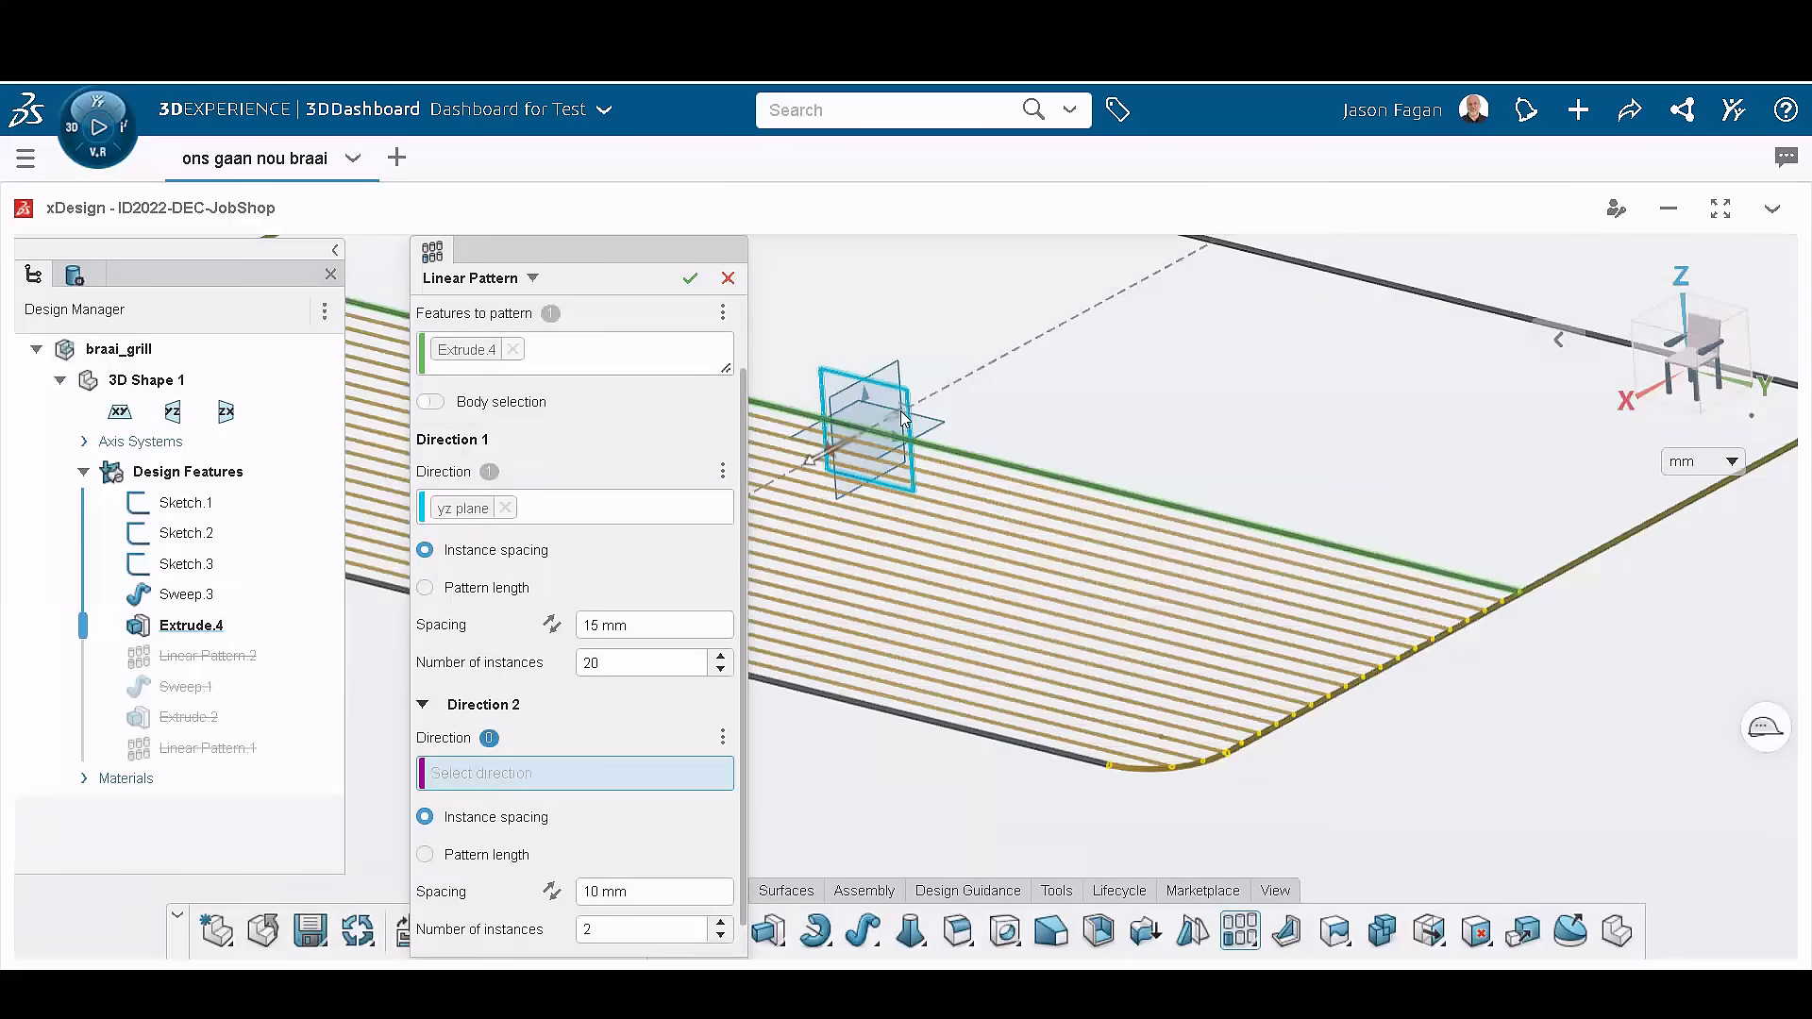
click(887, 392)
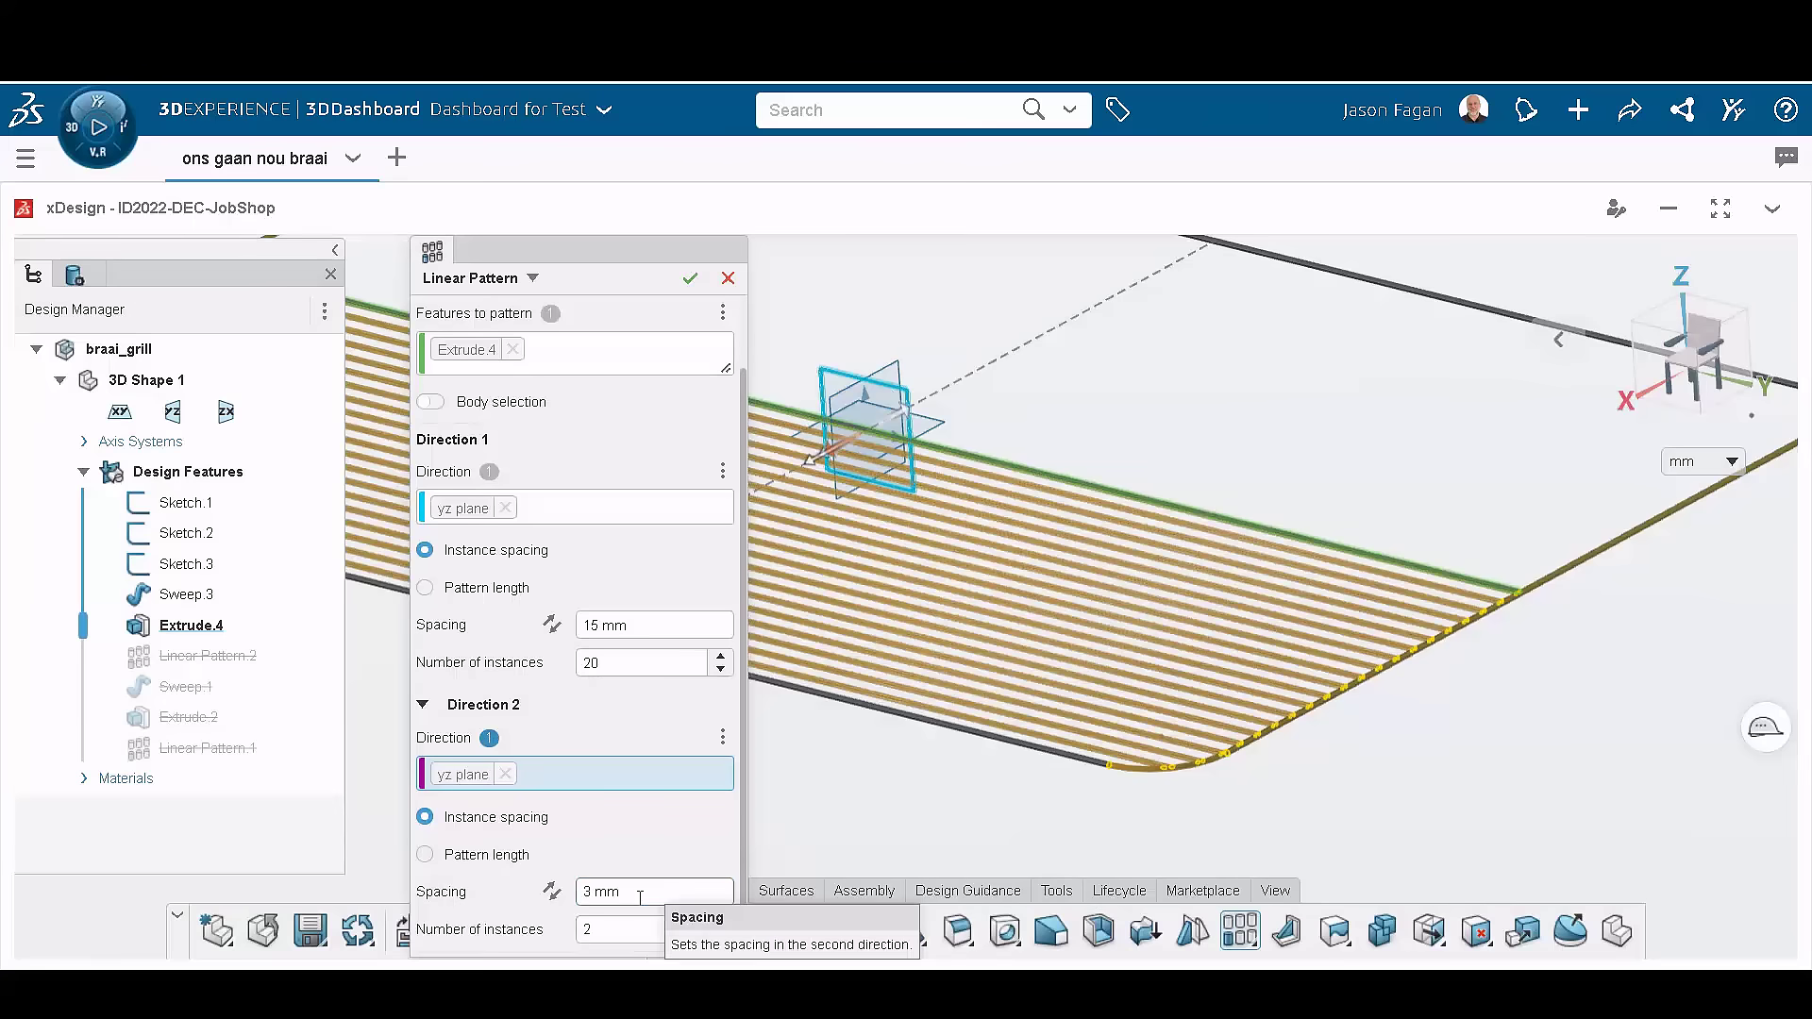
Step: Set the second pattern direction to 15 mm spacing and 20 instances, flip it to the opposite side, and create the pattern
click(643, 893)
text(15)
key(Return)
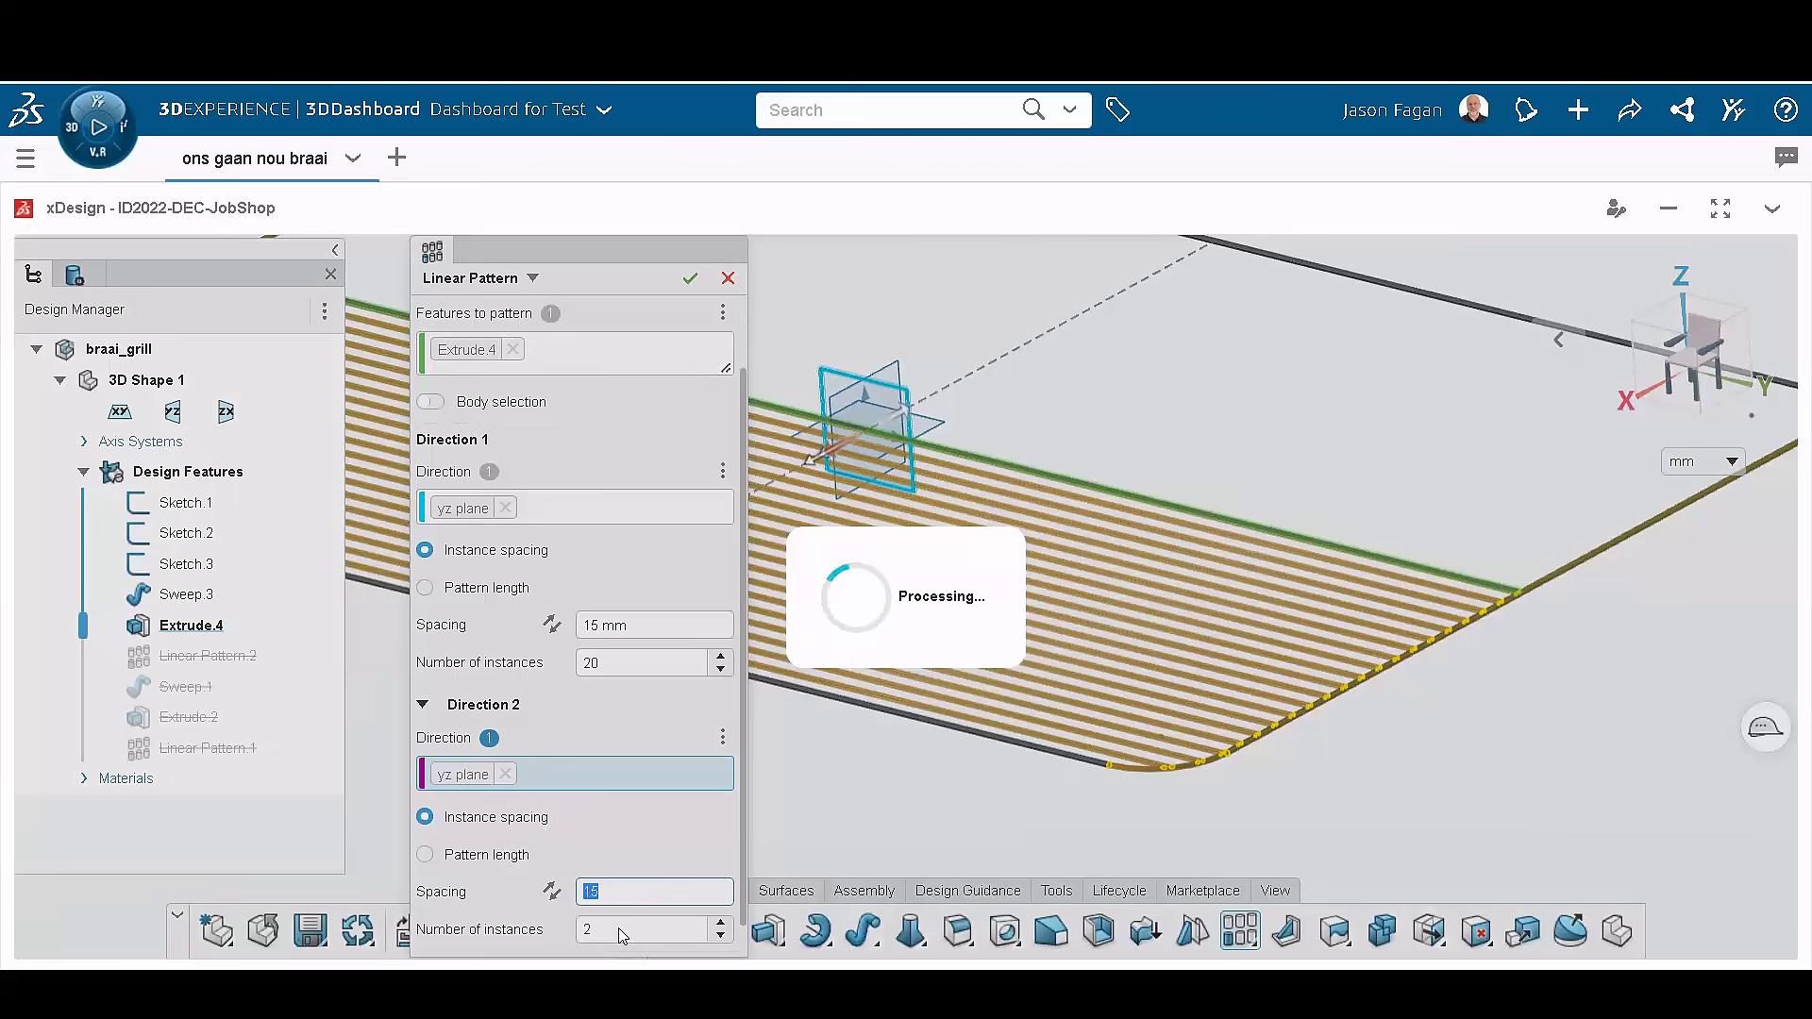
click(622, 935)
text(20)
key(Return)
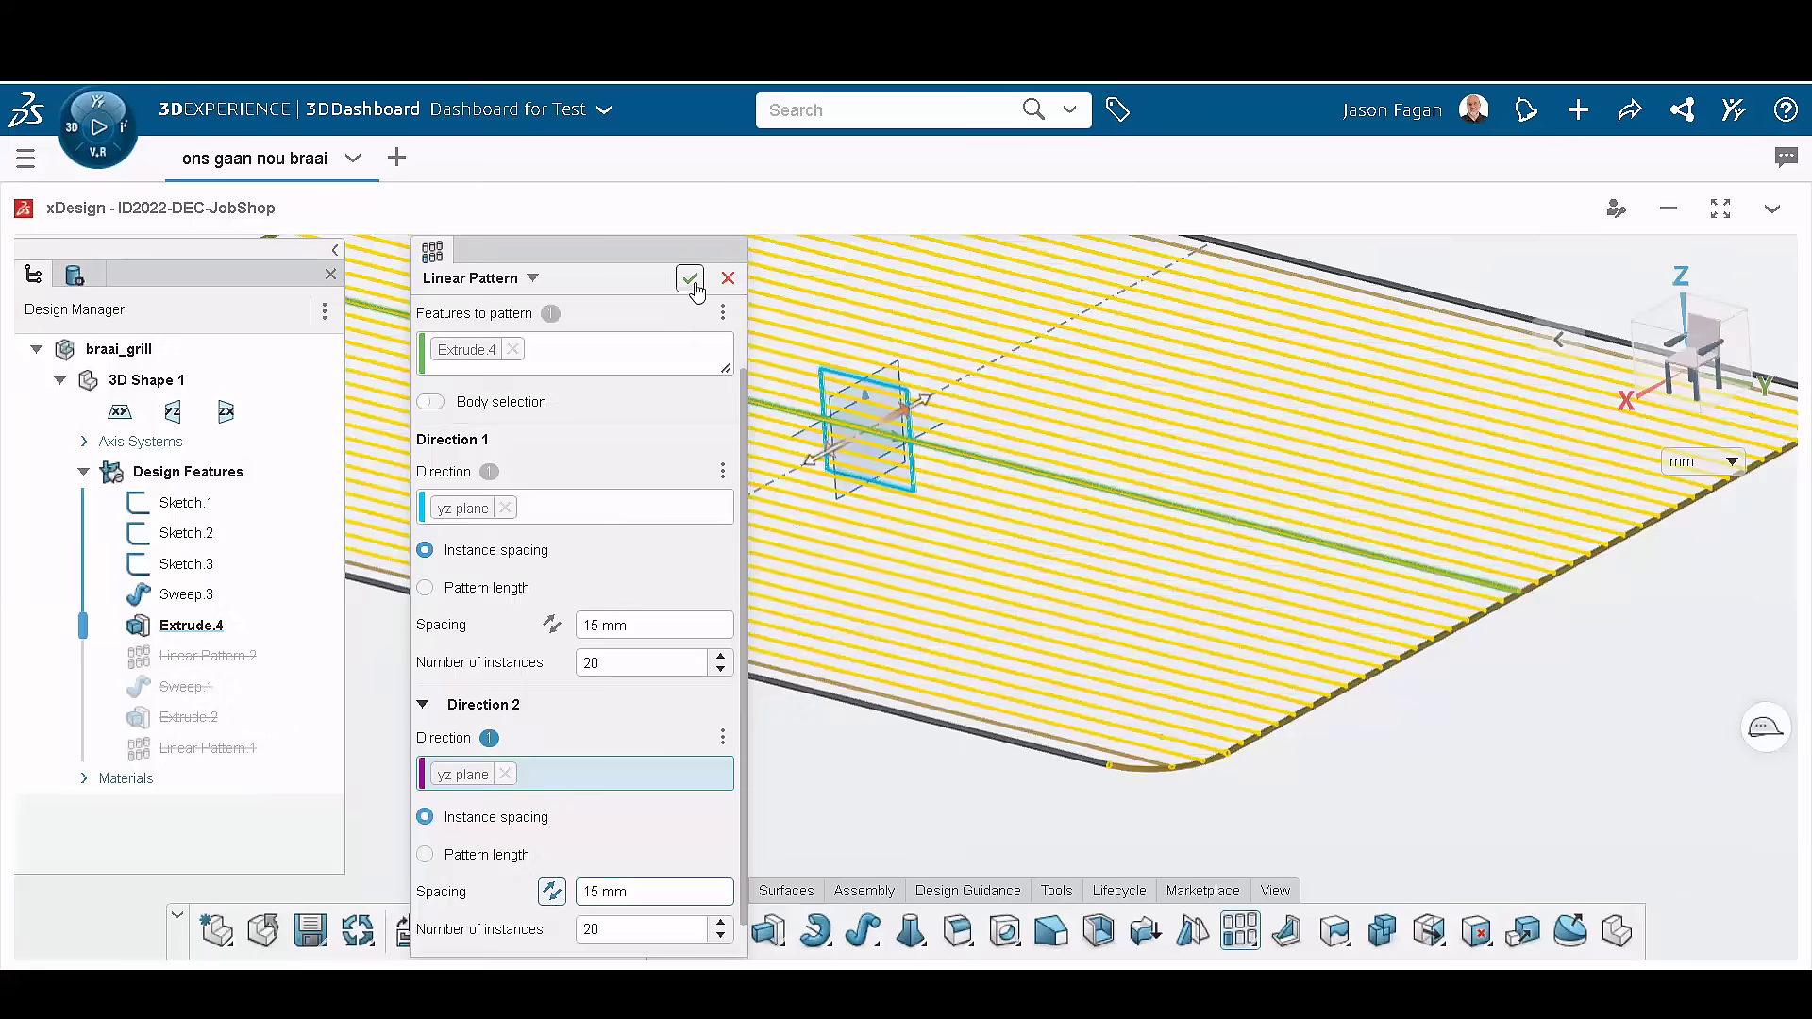
click(690, 279)
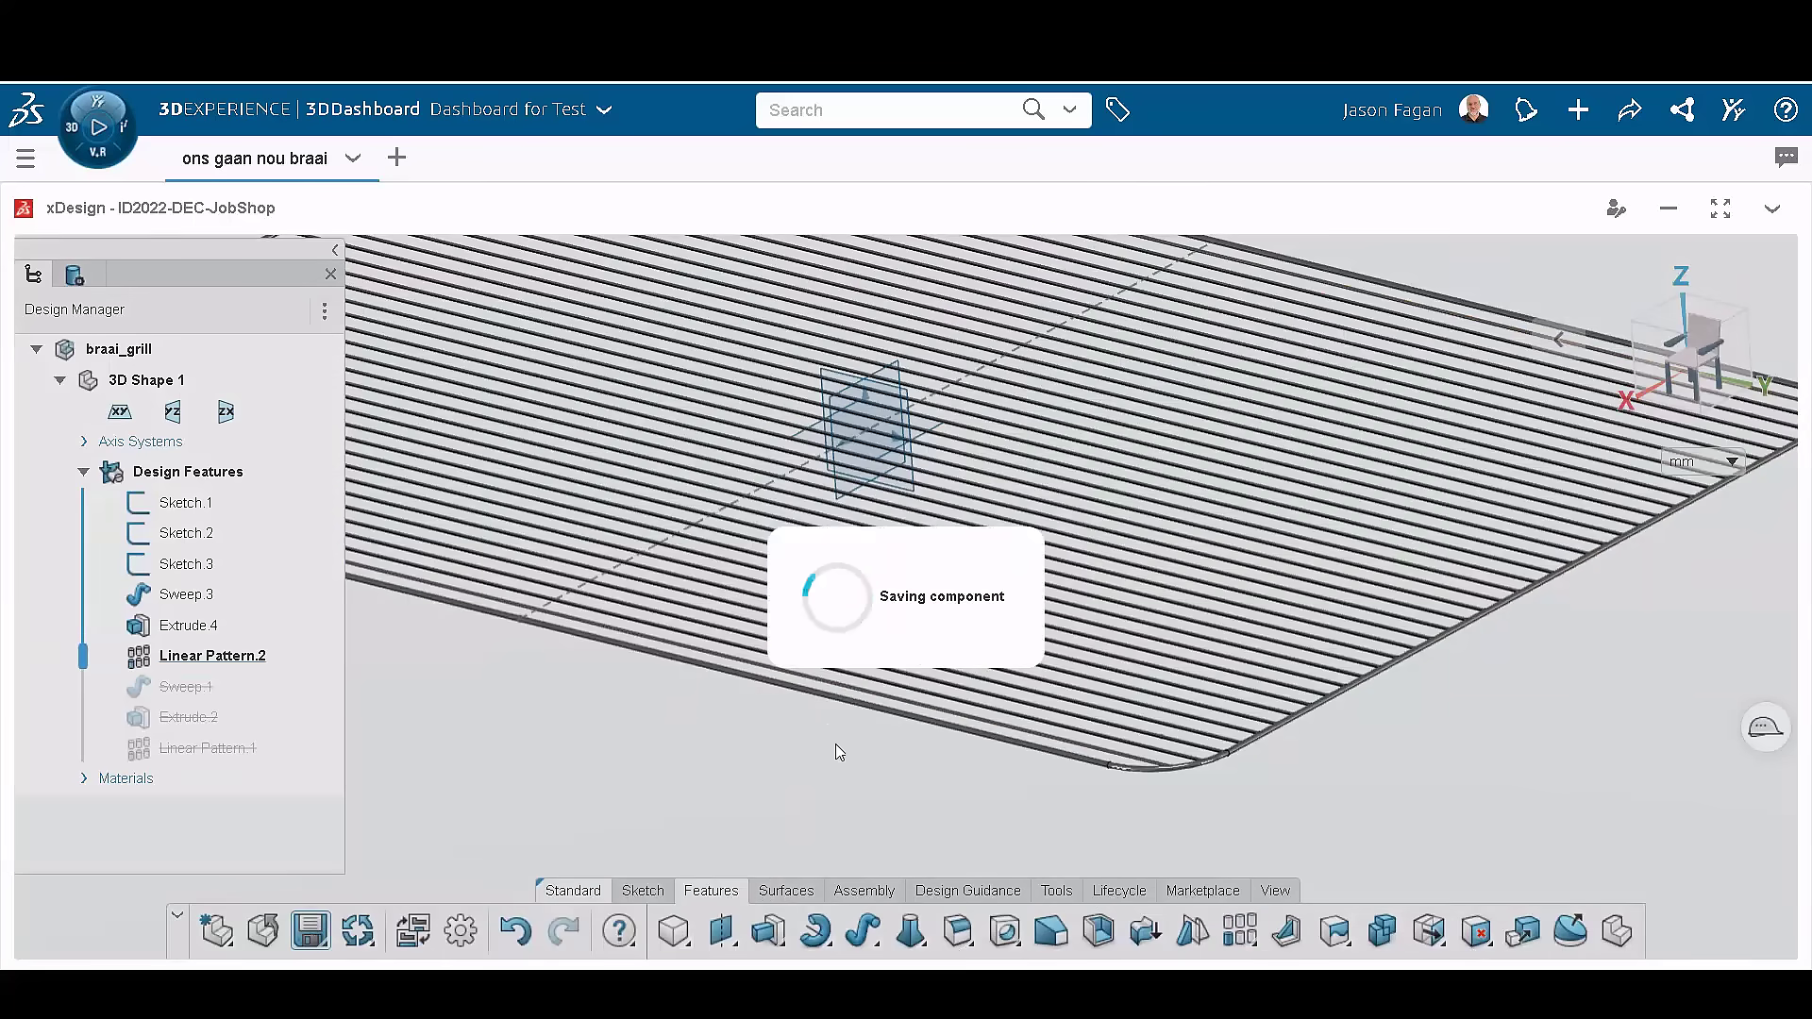
Step: Save the braai_grill component and insert an existing component into the barrel_braai_GA assembly
scroll(1007, 810, down, 3)
click(862, 892)
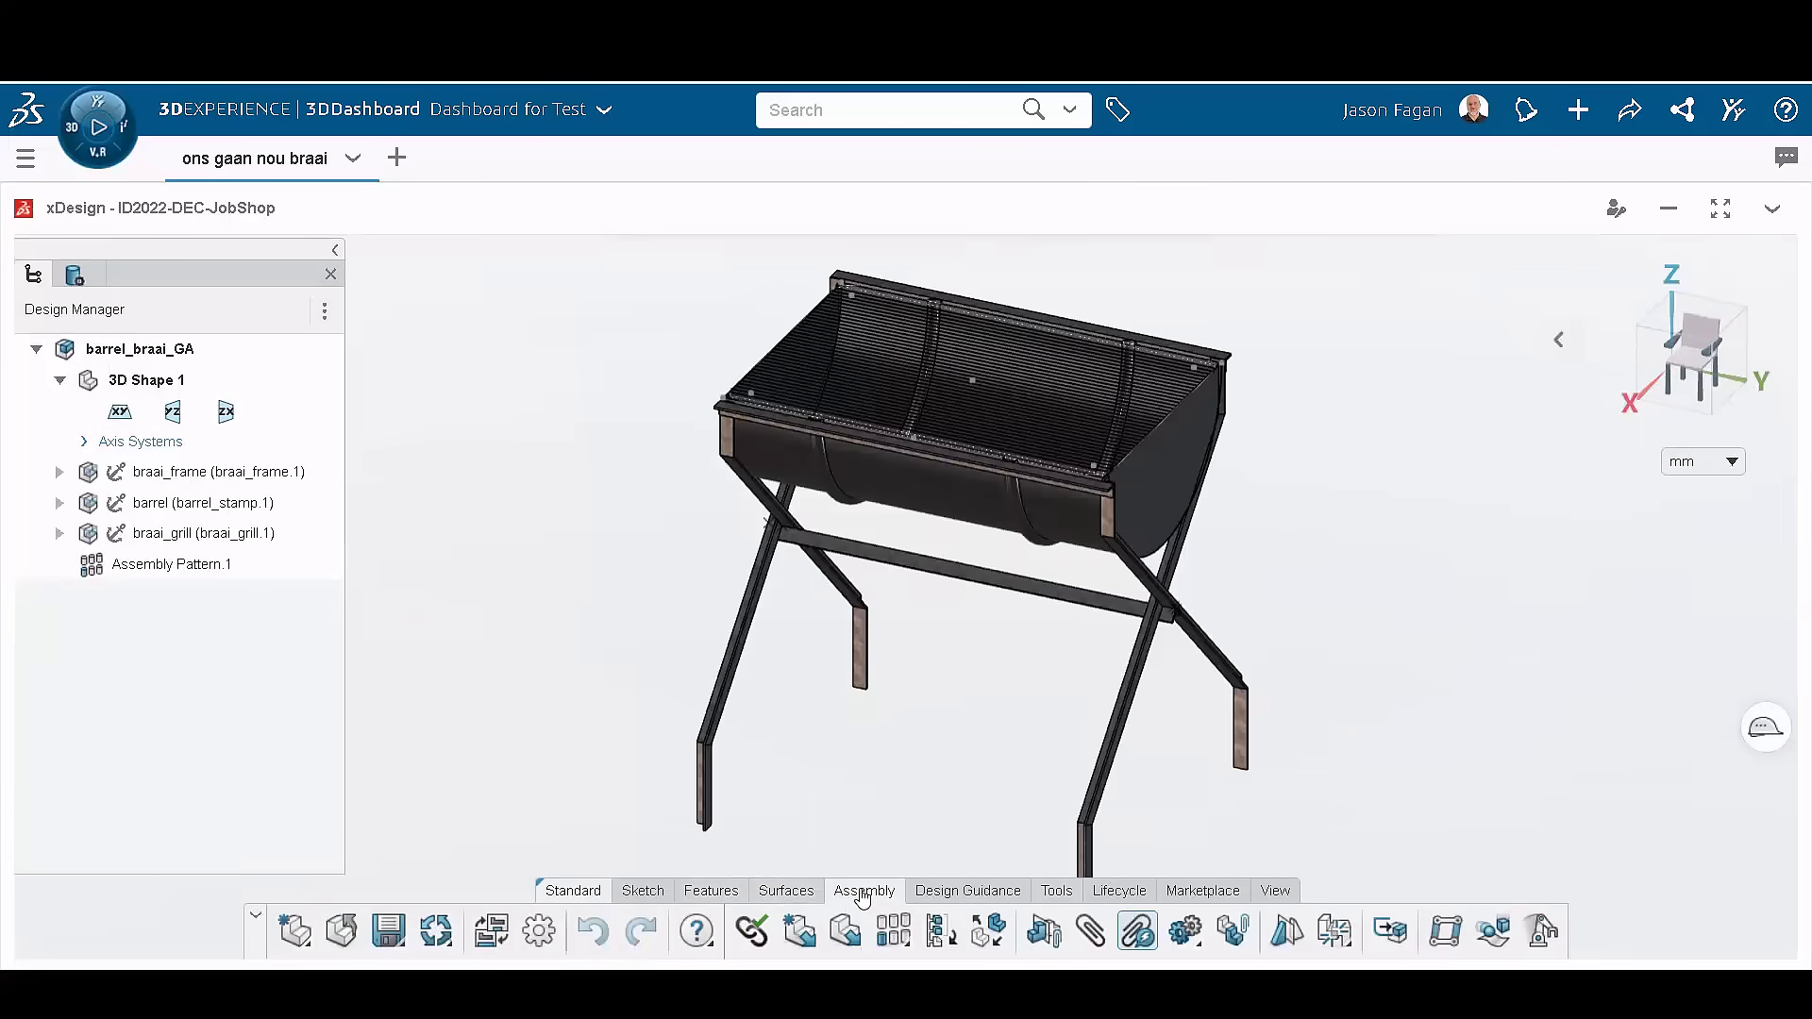
click(847, 932)
click(761, 396)
click(1650, 938)
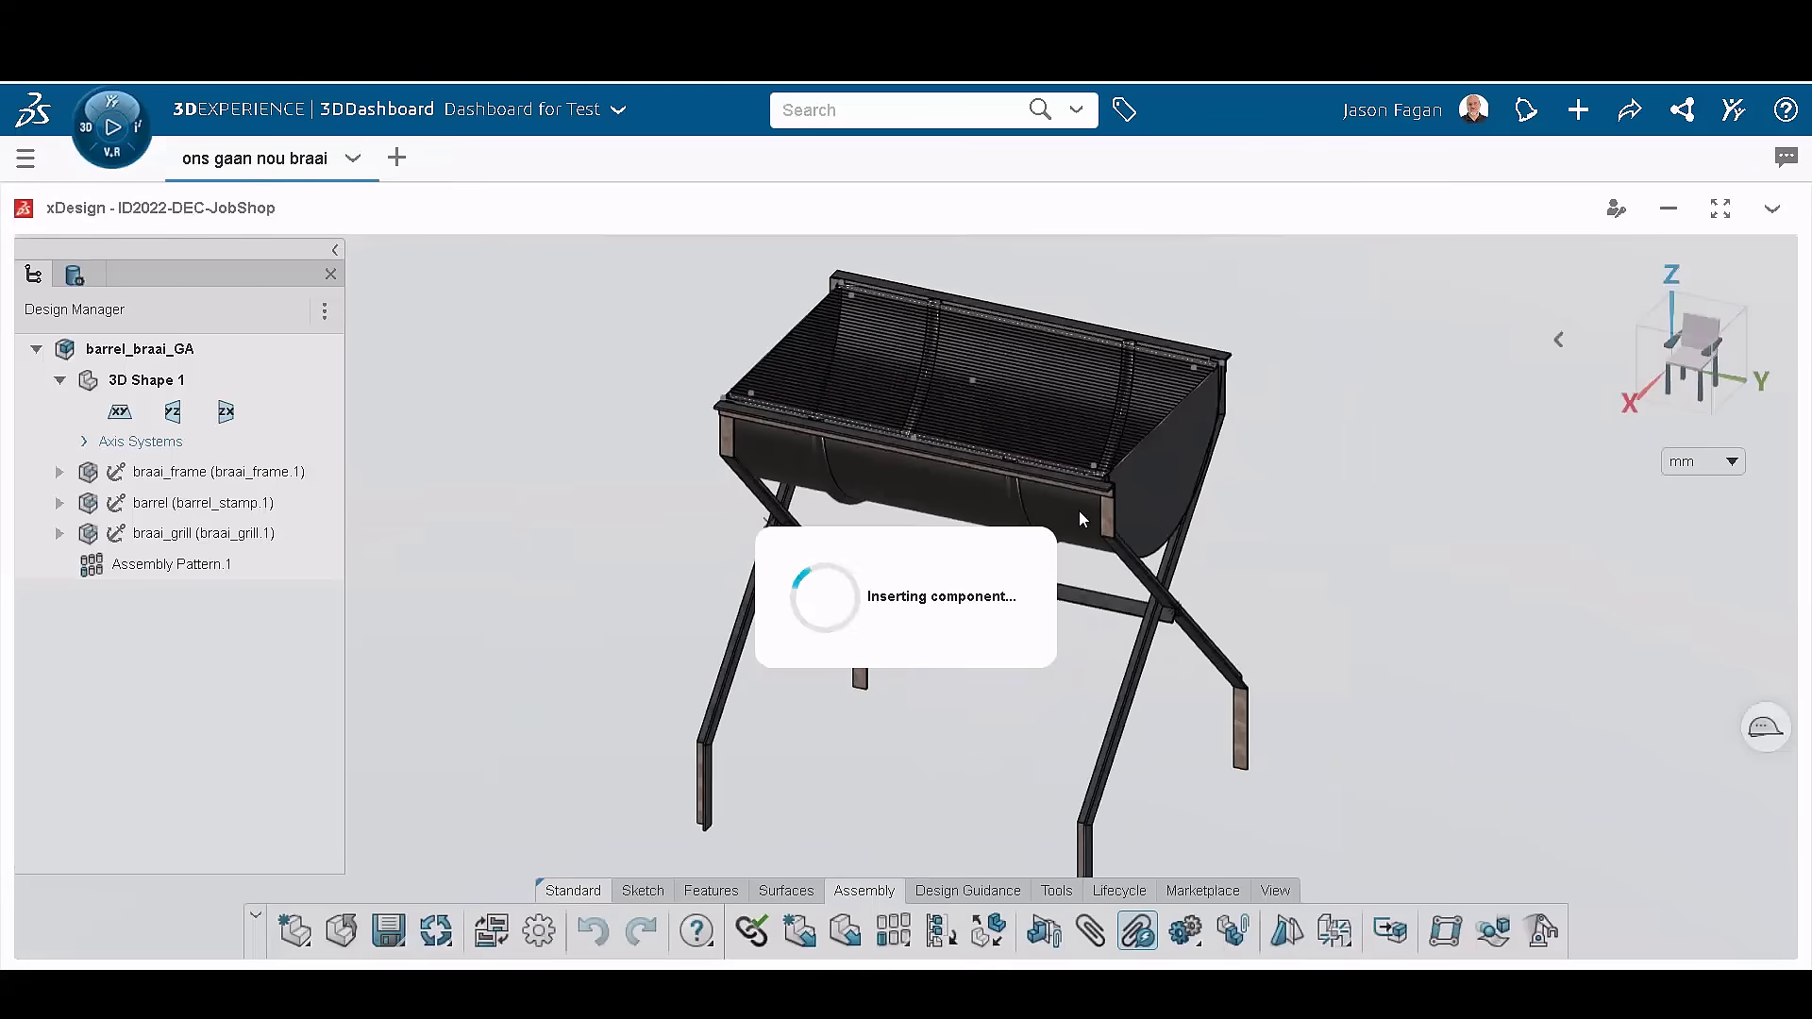
Step: Move the inserted tjop component toward the left end of the grill in a top view and fix it in place
click(189, 564)
click(1671, 276)
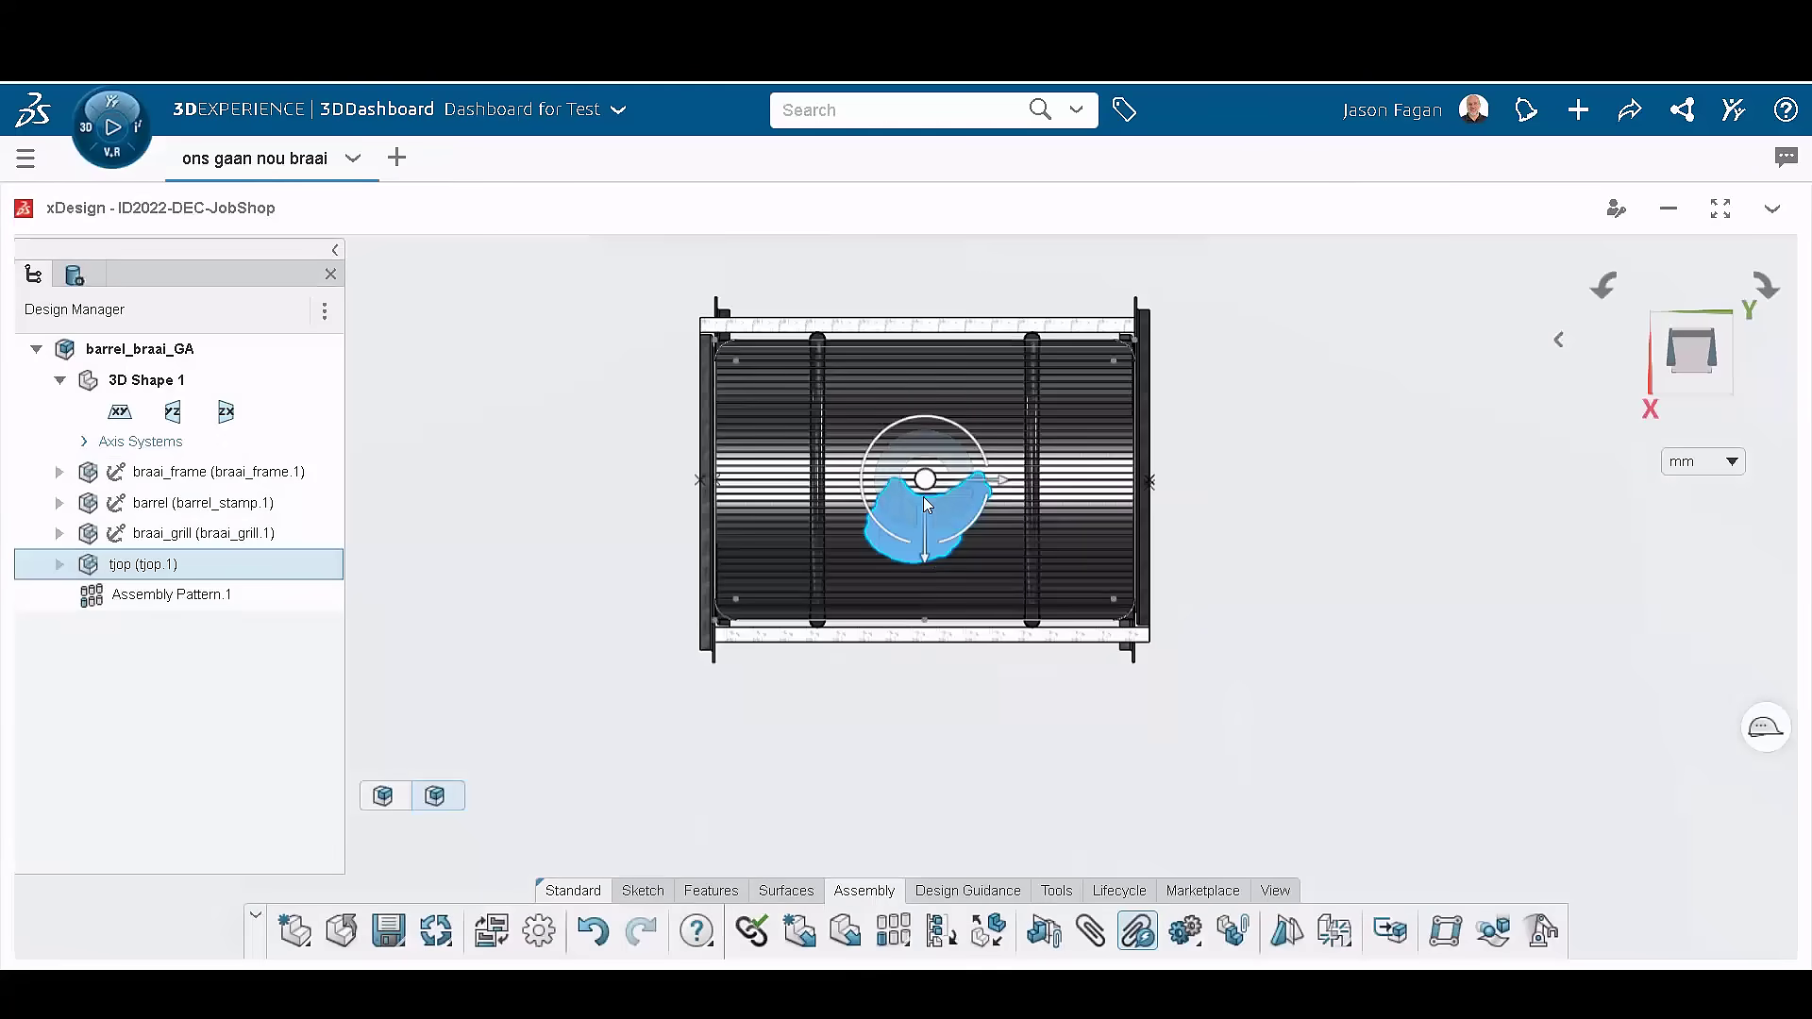
drag(923, 492, 775, 485)
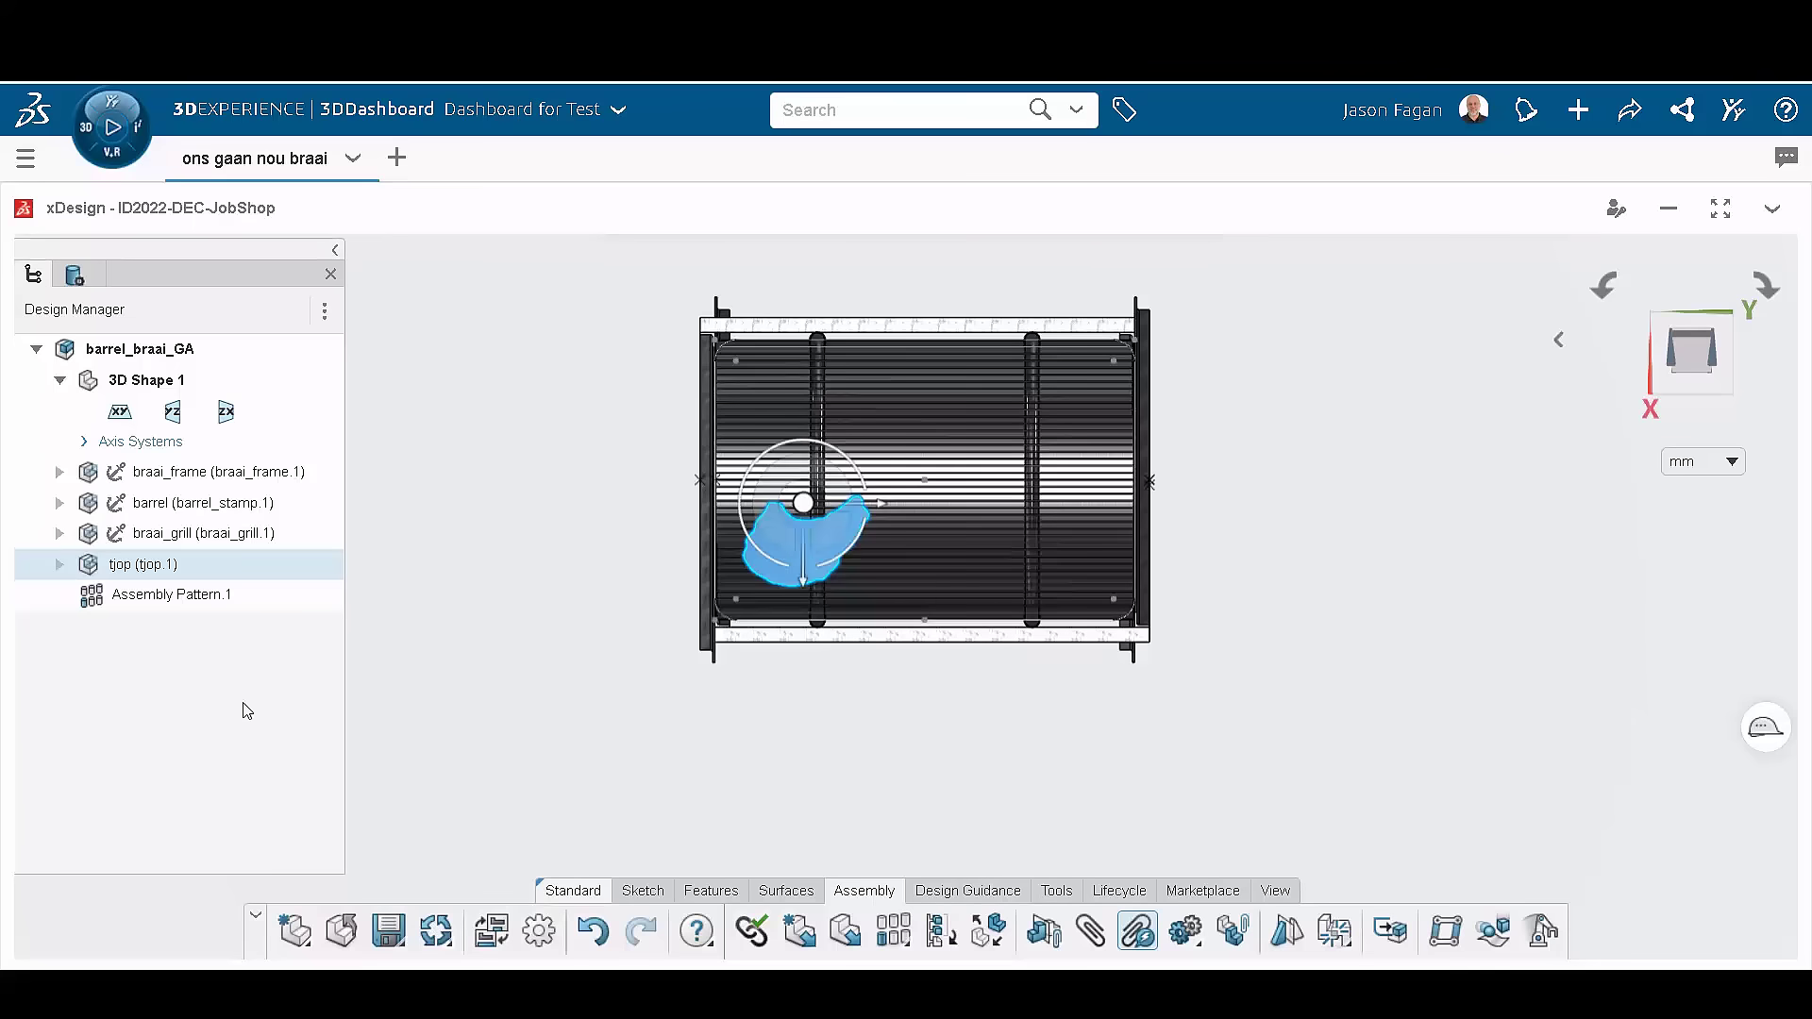
right_click(141, 565)
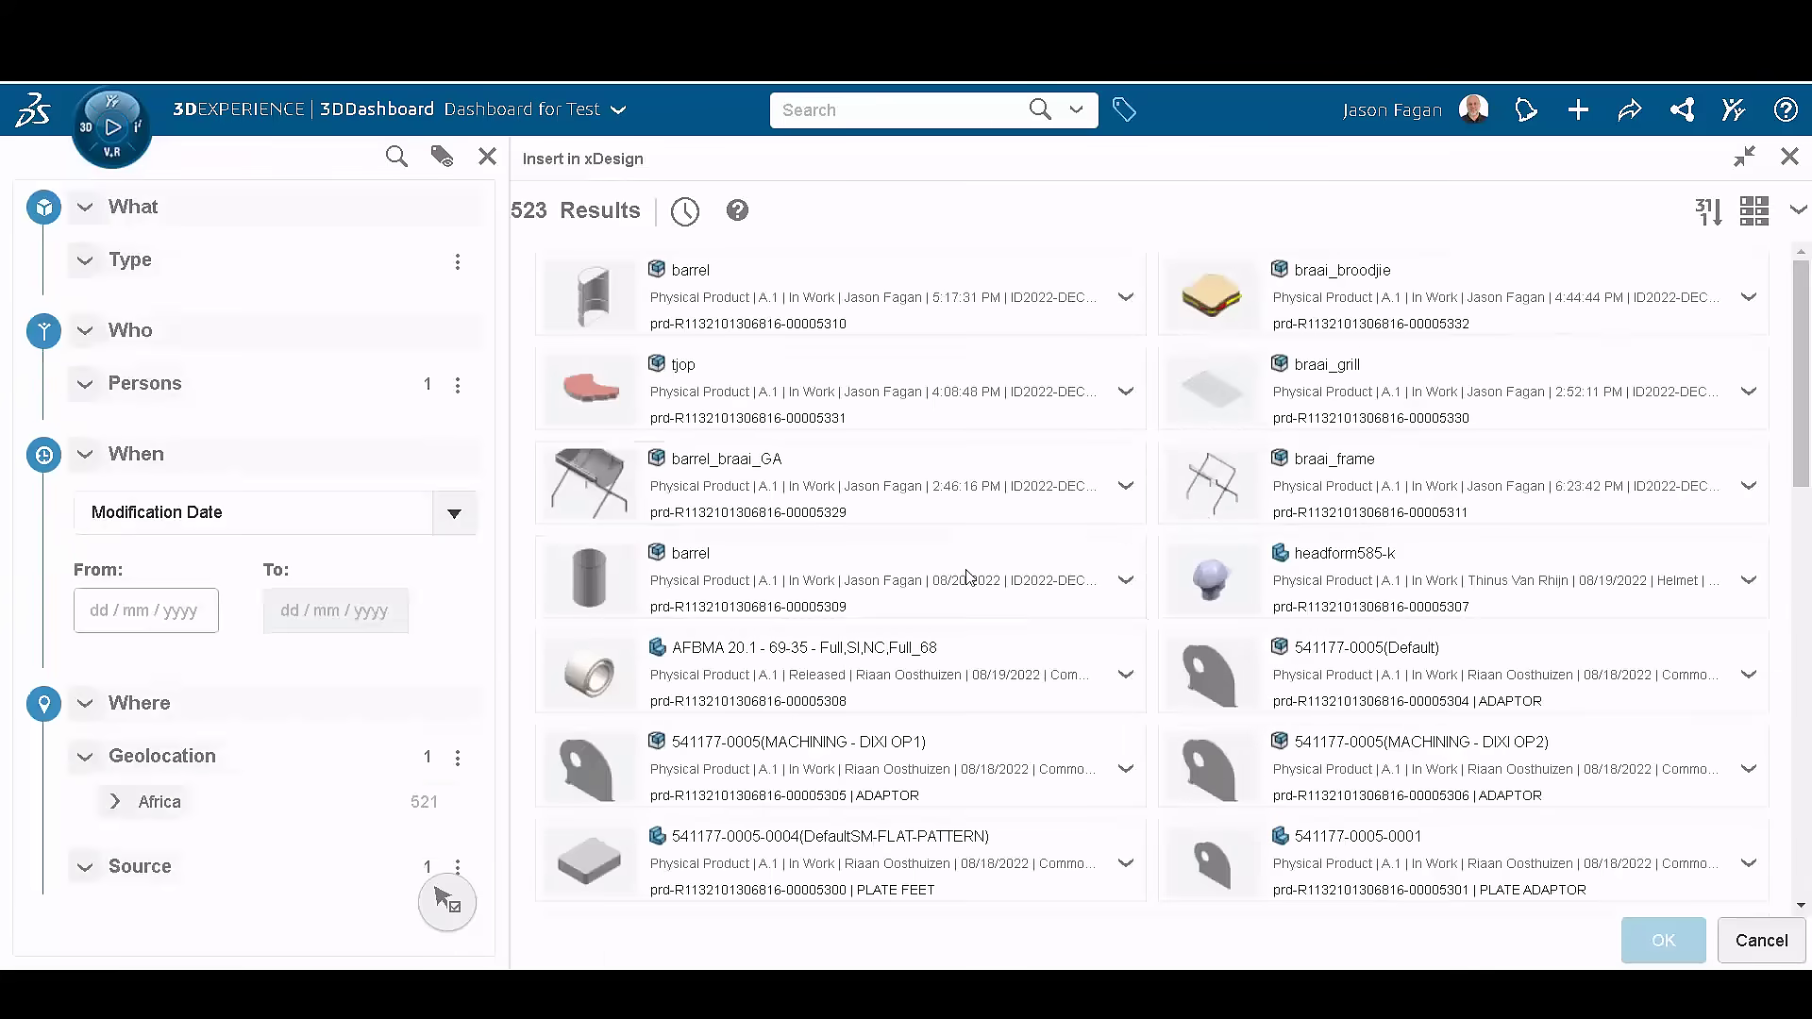
Step: Insert the braai_broodjie component into the assembly and move it toward the right end of the grill
click(1255, 292)
click(1650, 935)
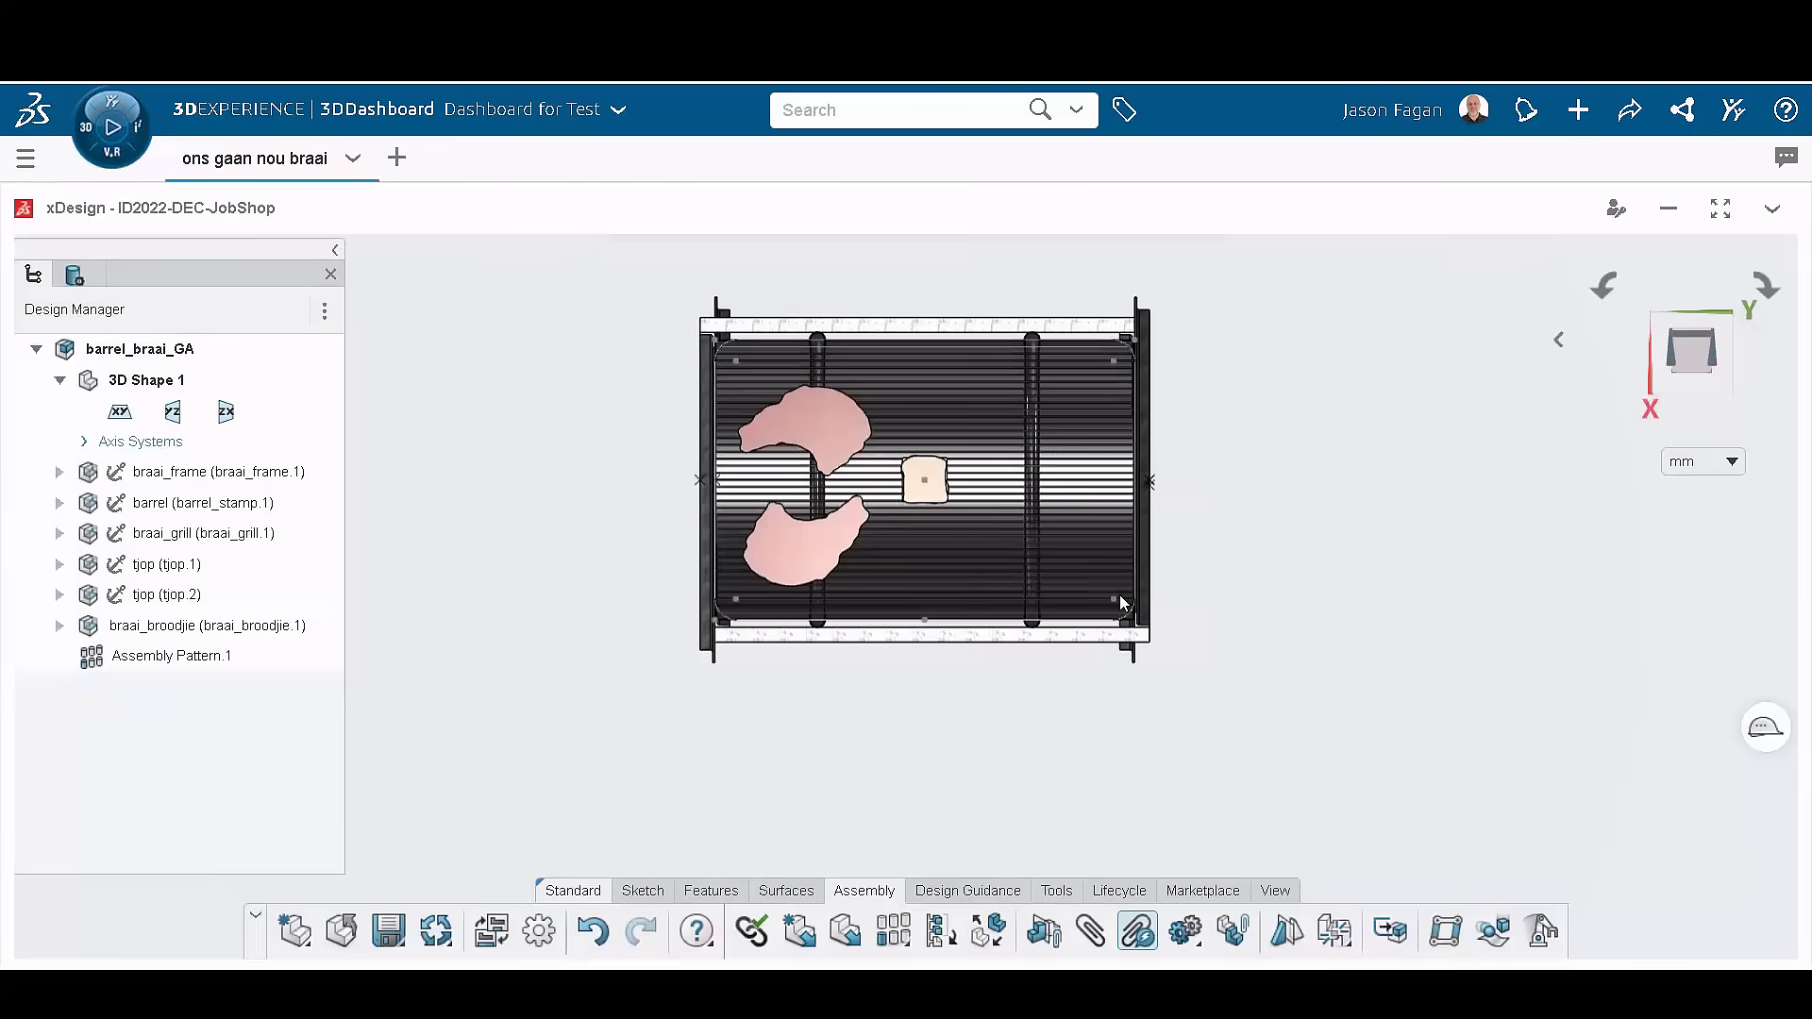
drag(942, 524, 1103, 463)
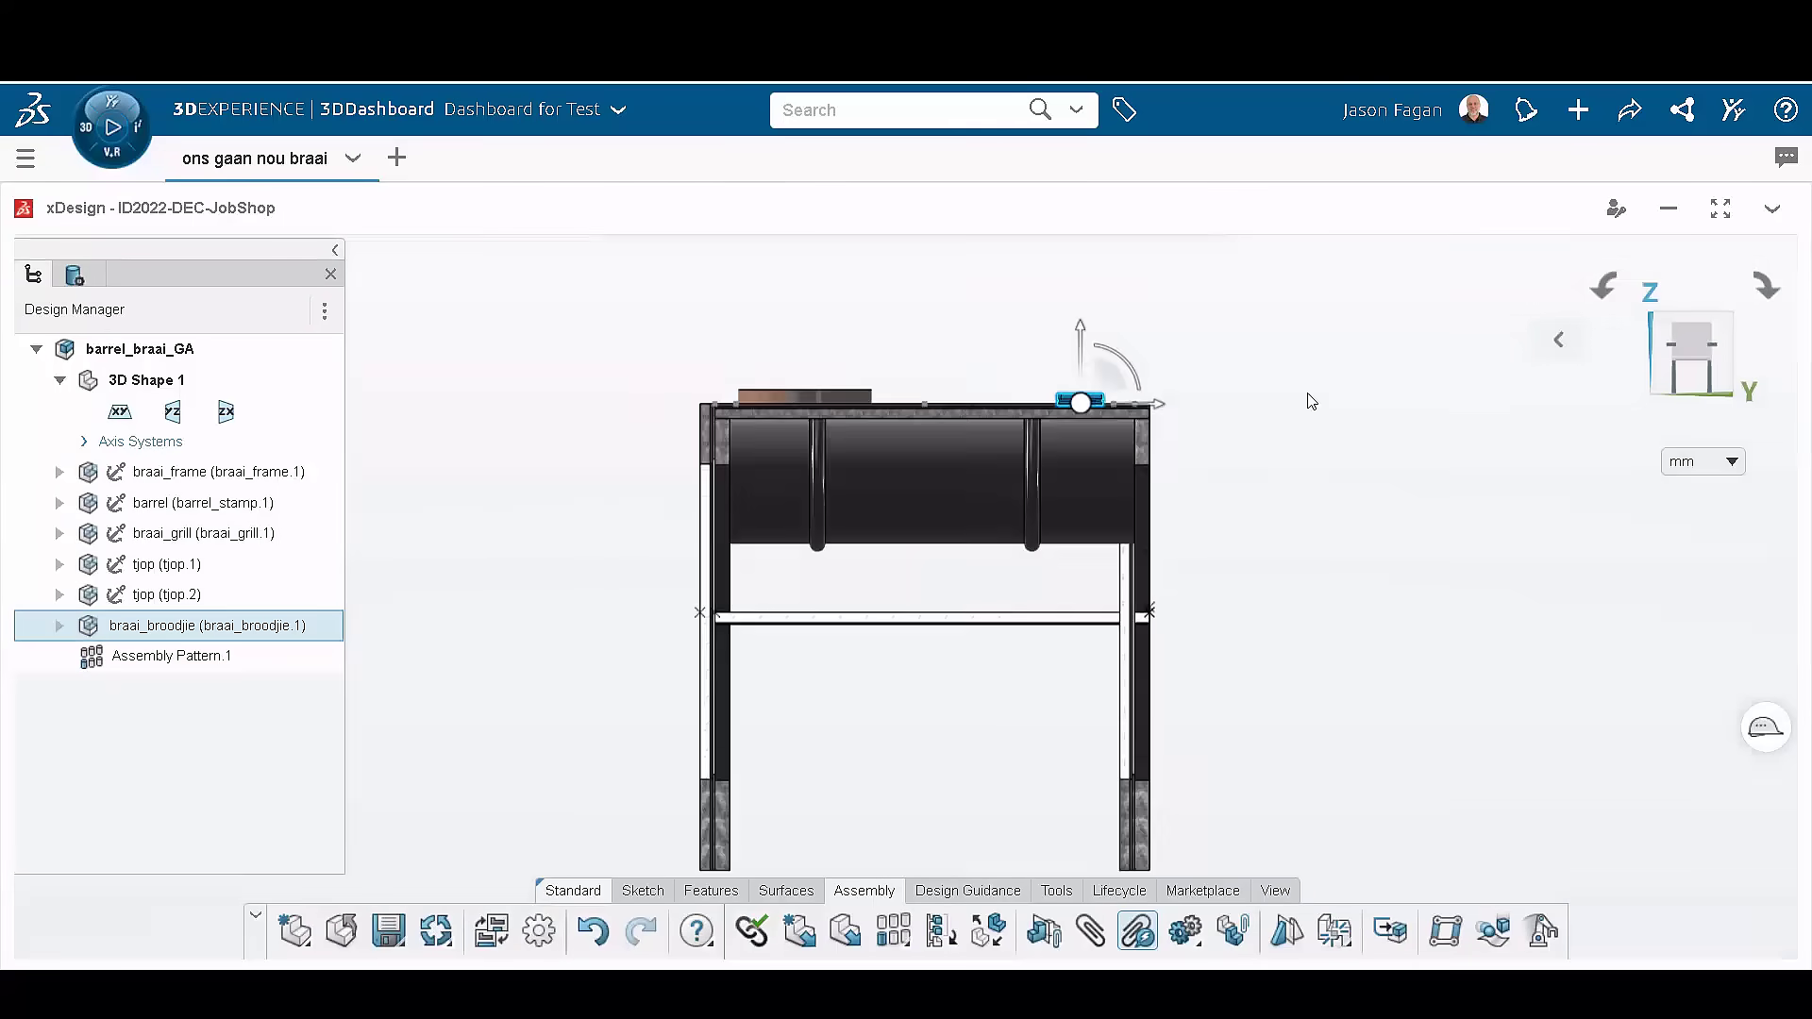
Step: Raise the braai_broodjie slightly so it sits on top of the grill and fix it in place
scroll(1152, 403, down, 5)
middle_drag(1315, 530, 1264, 556)
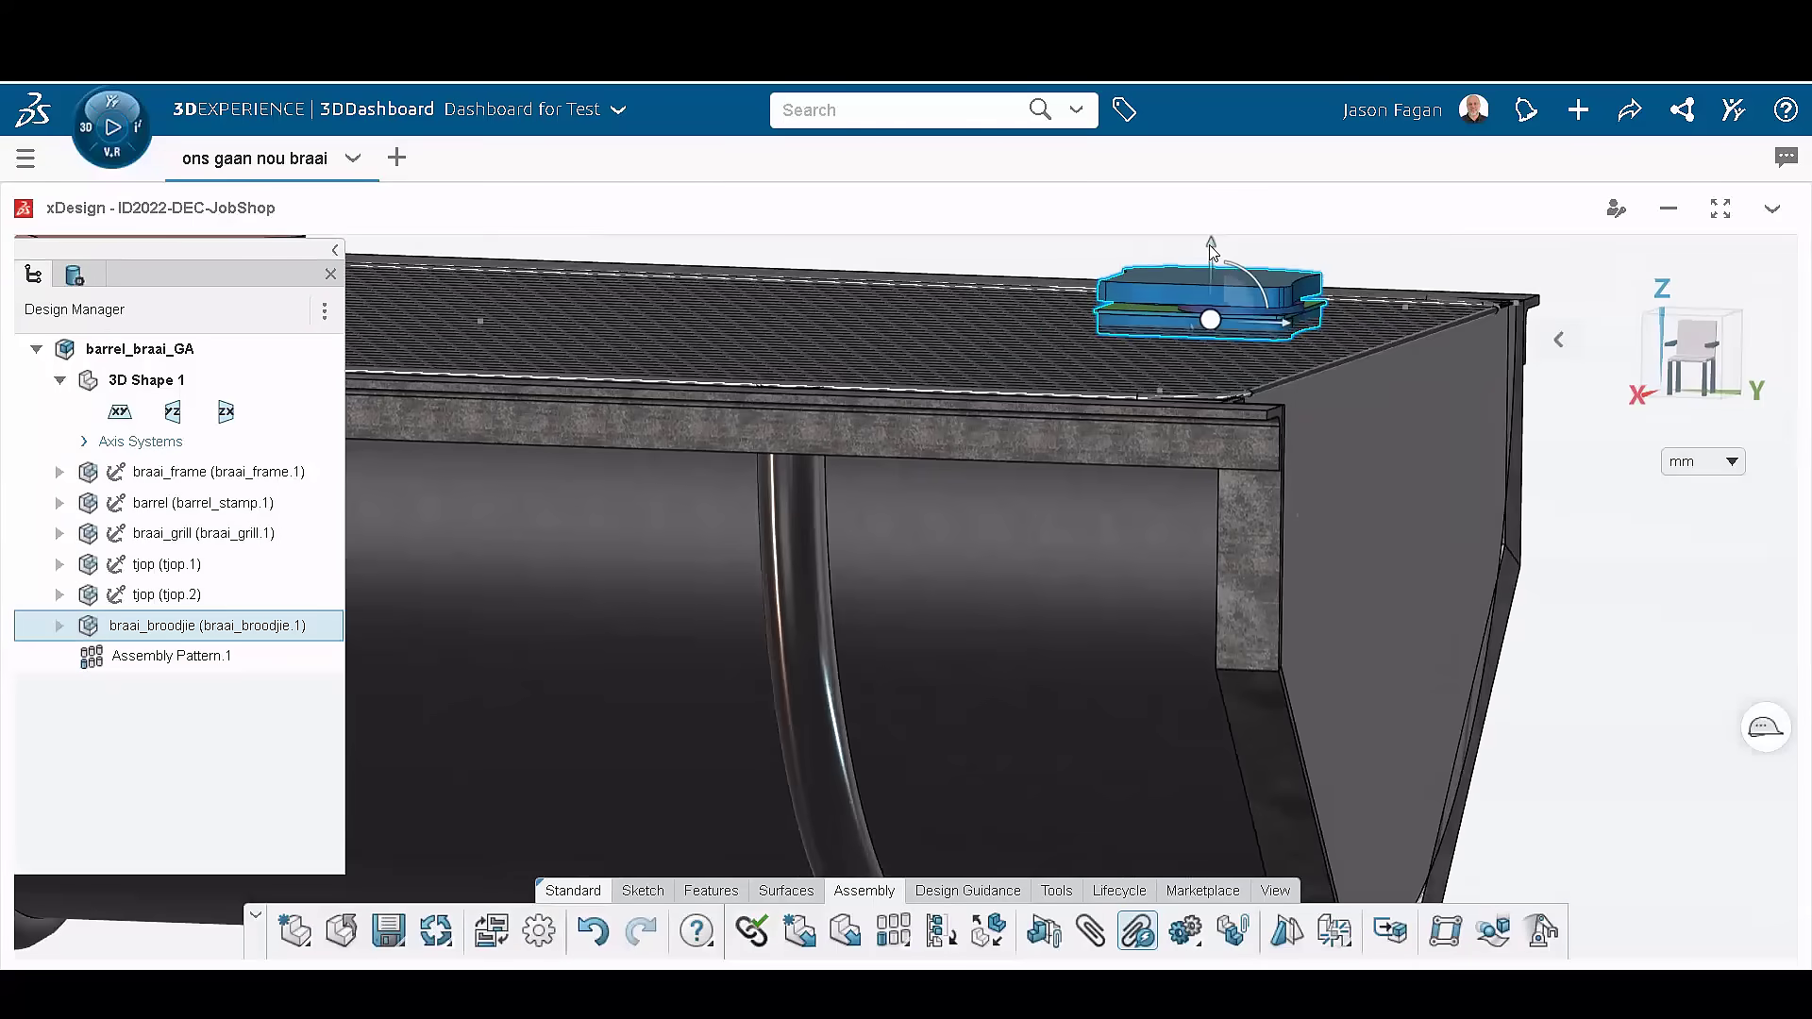
drag(1212, 249, 1209, 239)
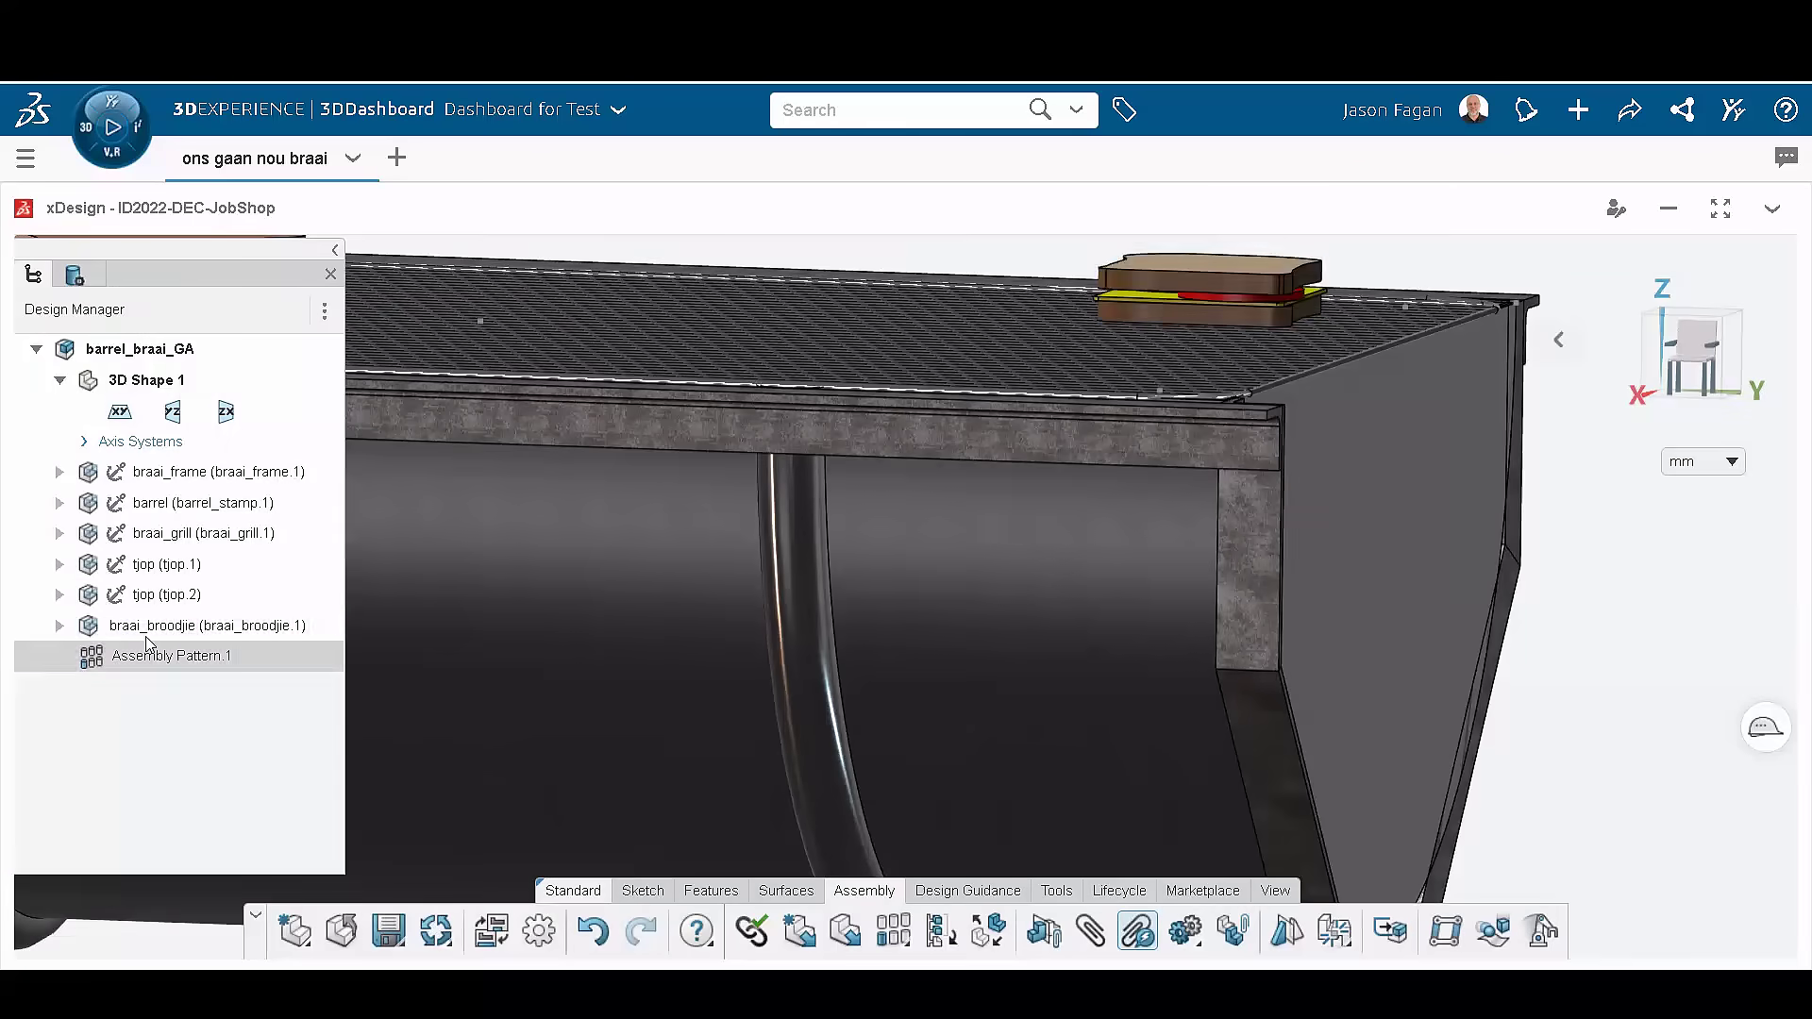
right_click(170, 655)
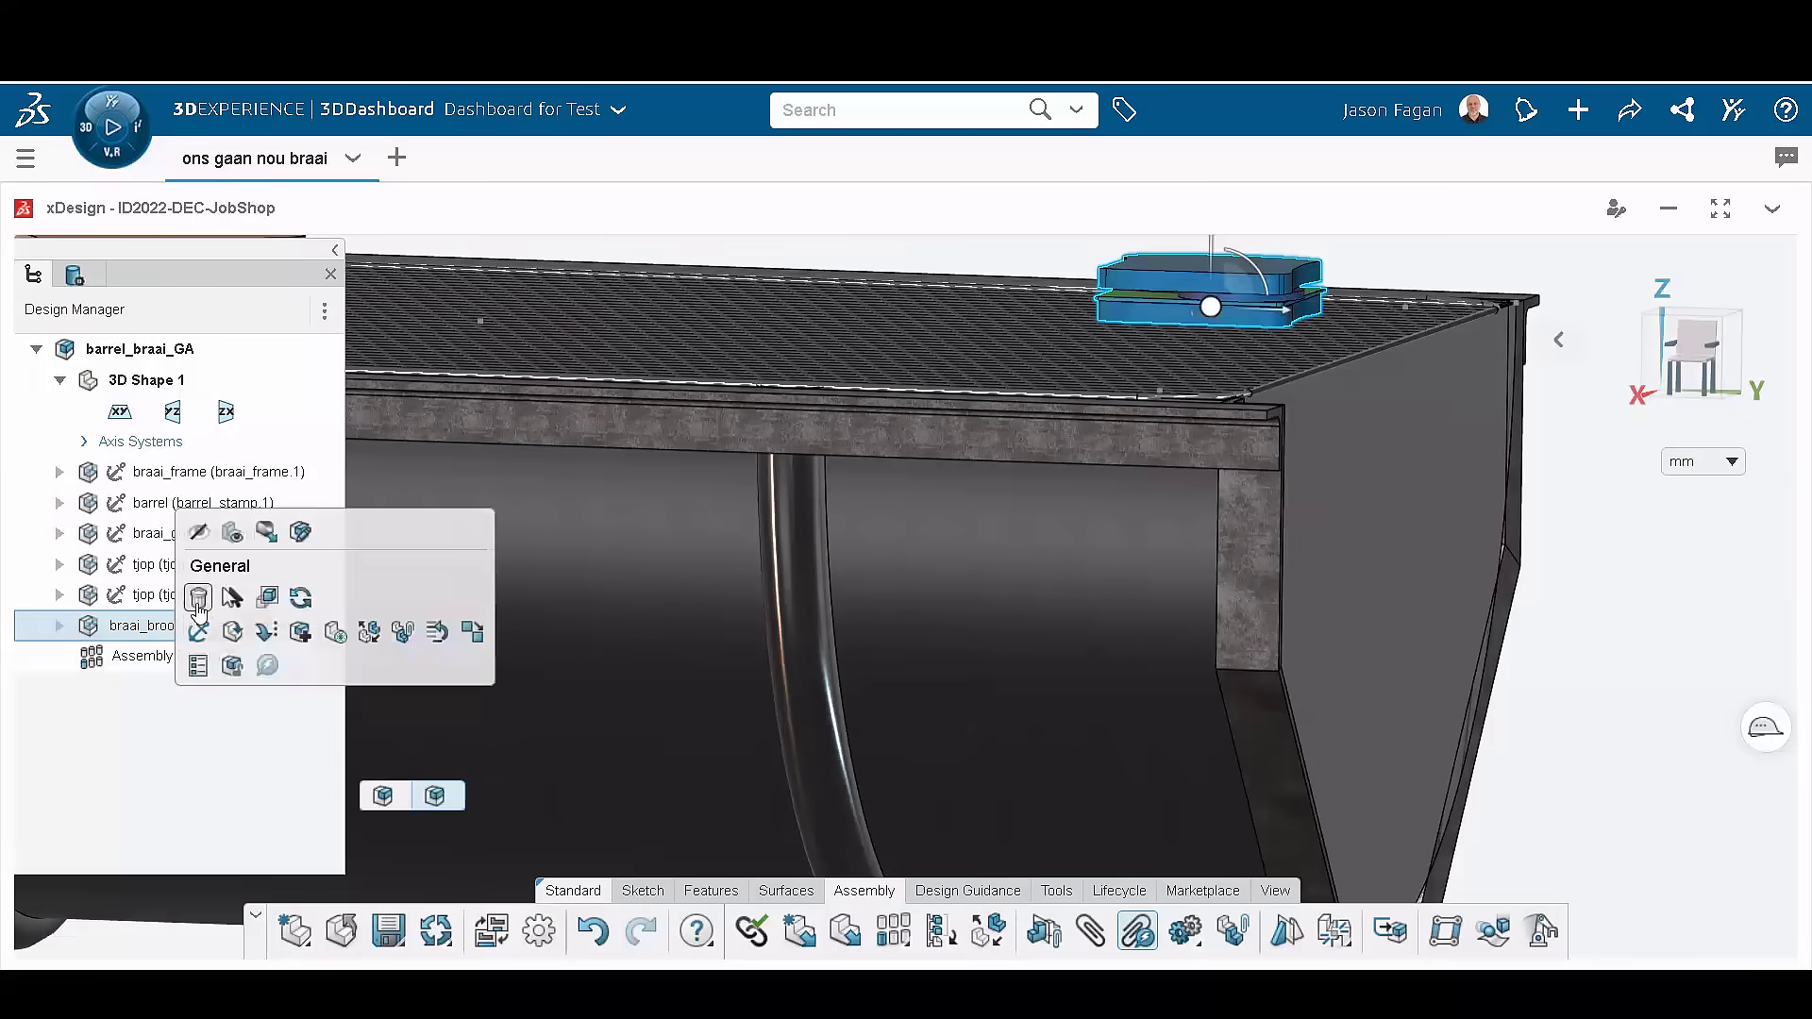
click(198, 595)
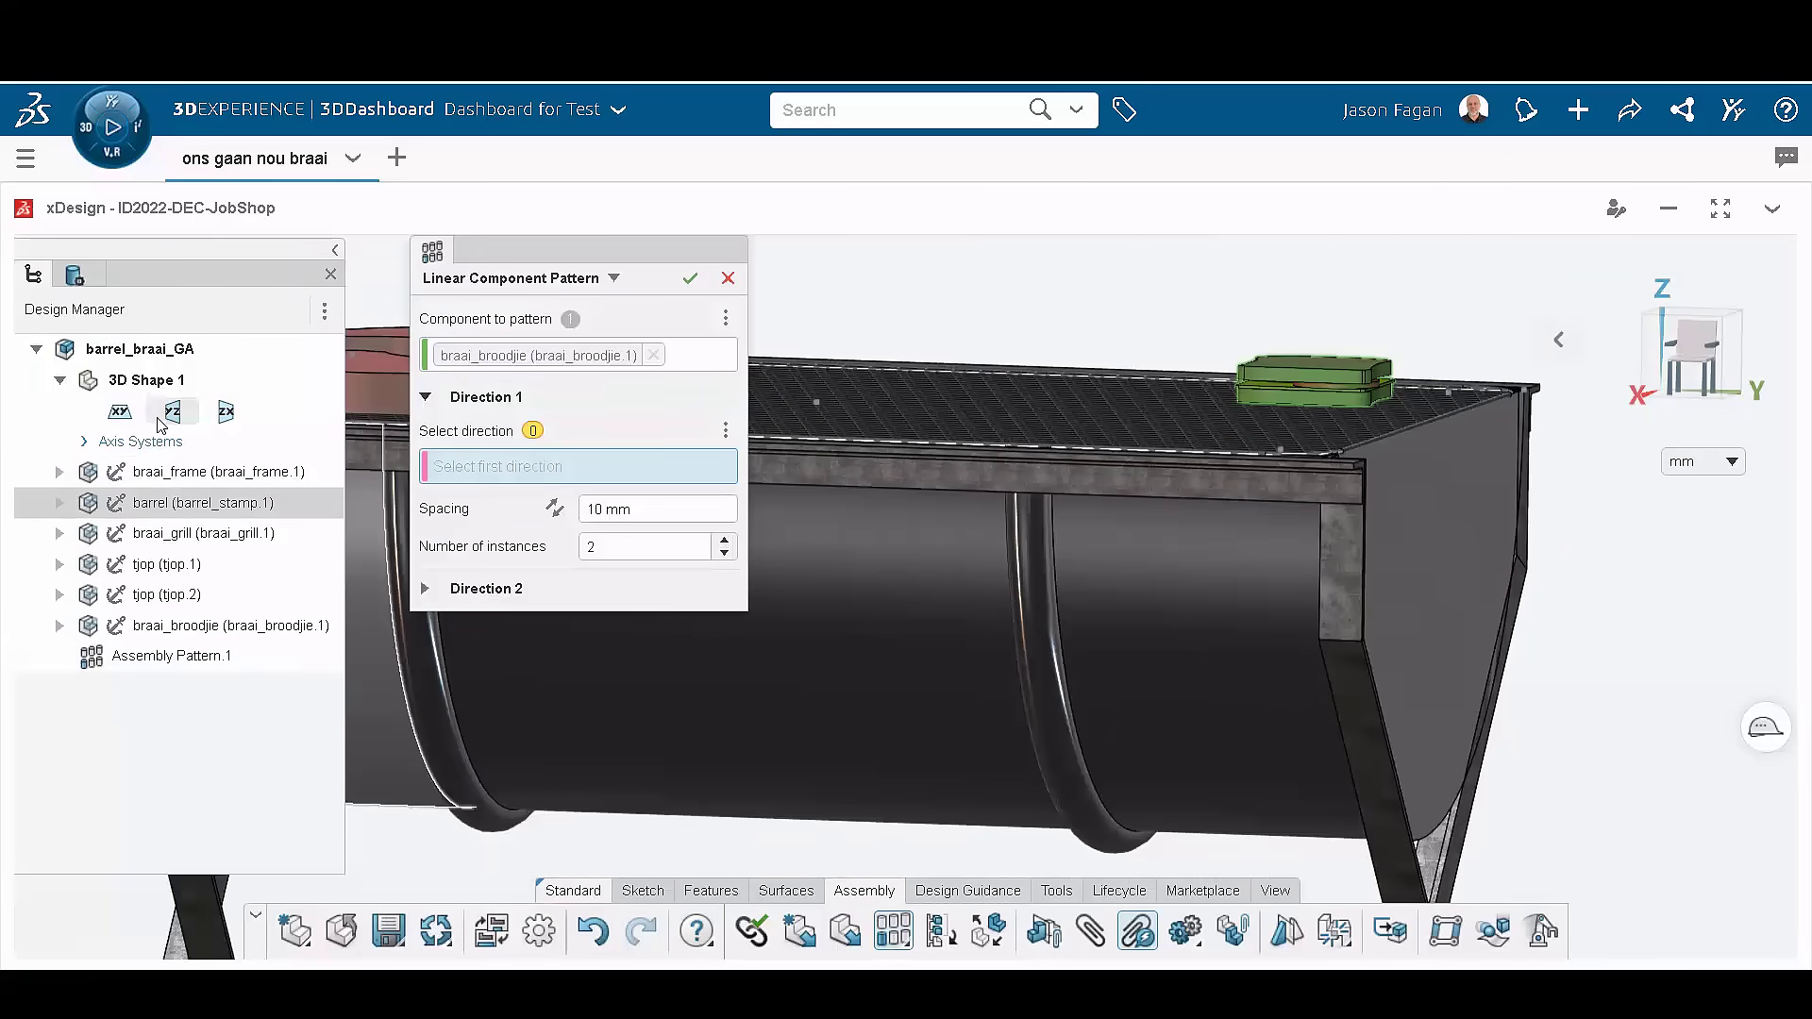
Step: Show the planes and pattern the braai_broodjie linearly, using the zx plane as first direction with 200 mm spacing
scroll(404, 563, up, 2)
click(74, 274)
click(42, 826)
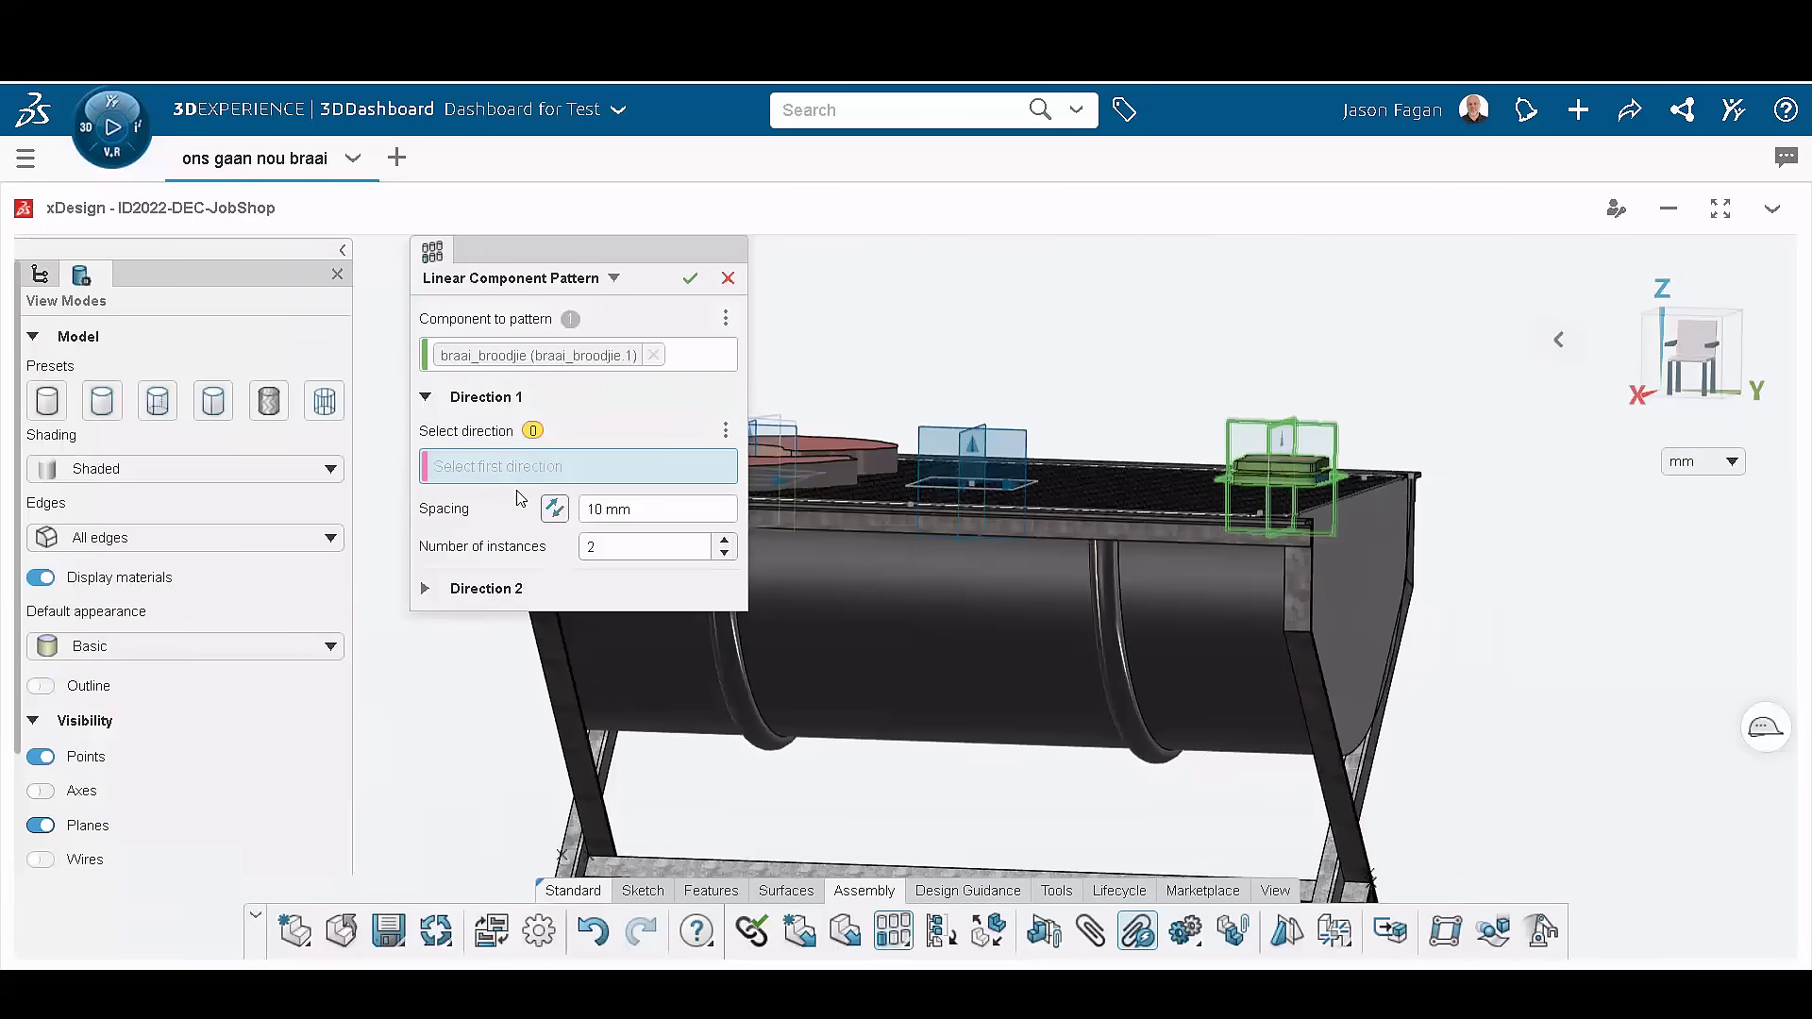
click(972, 482)
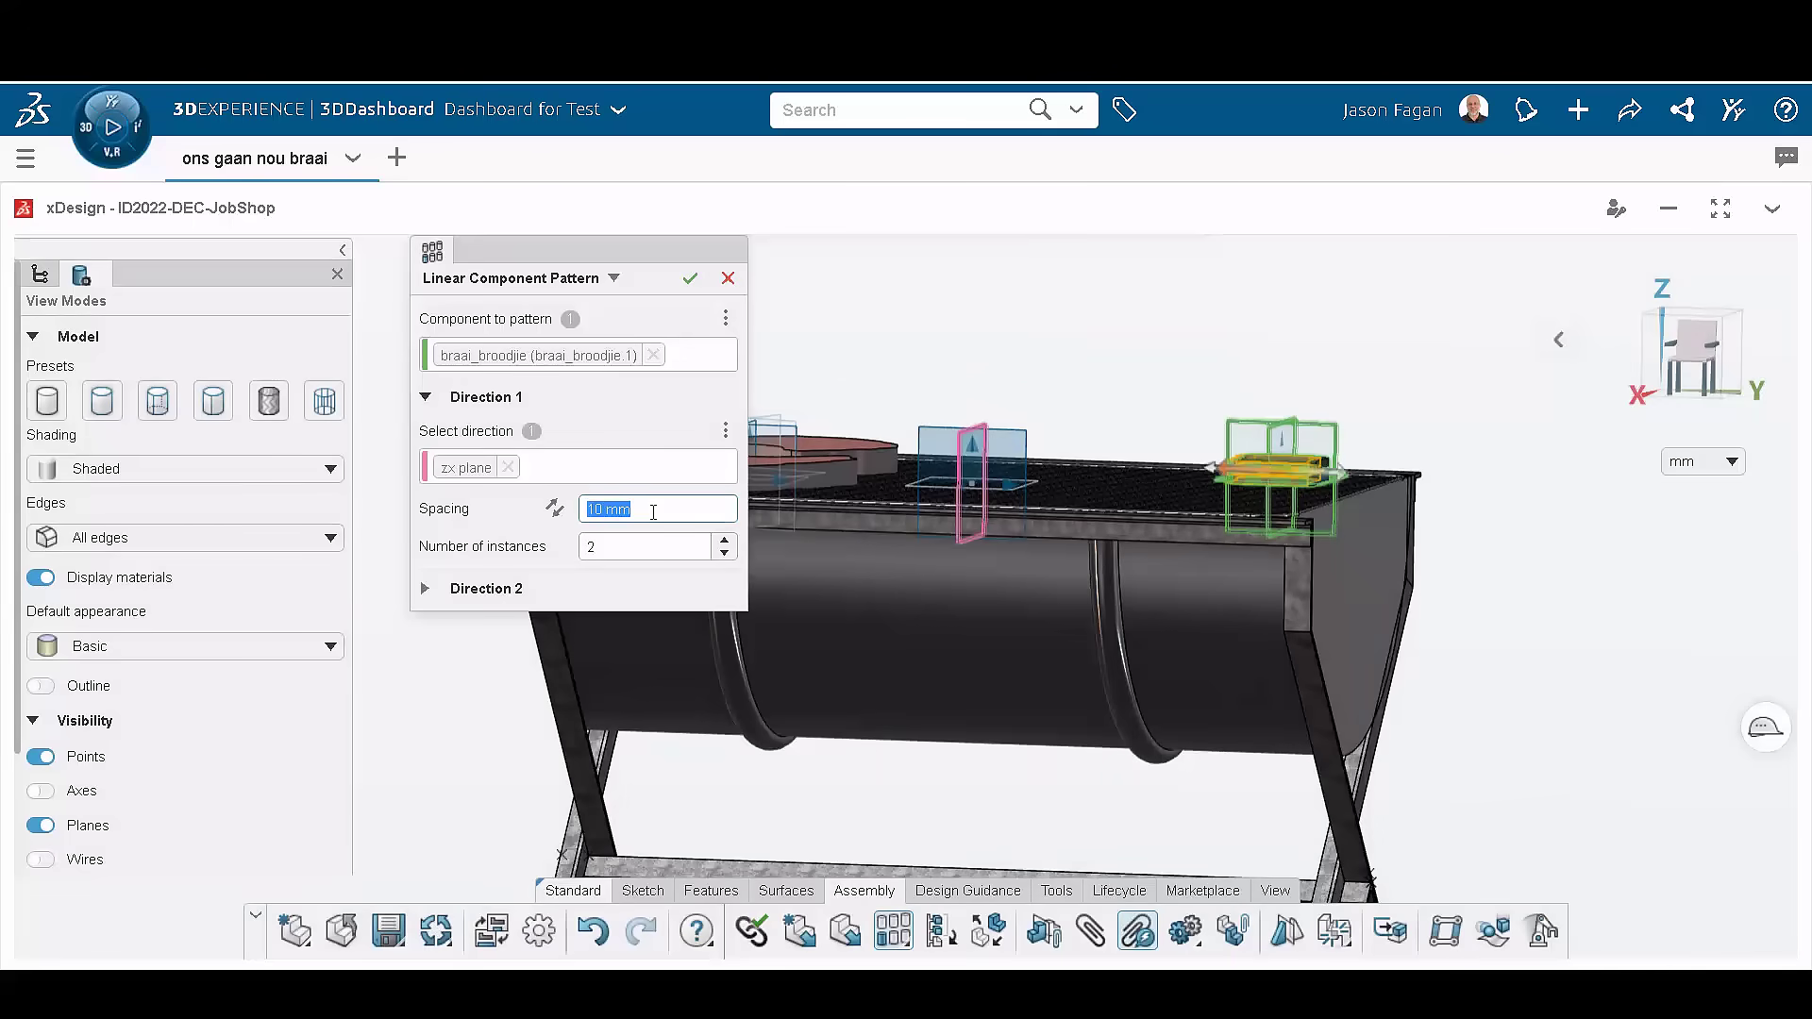
key(Return)
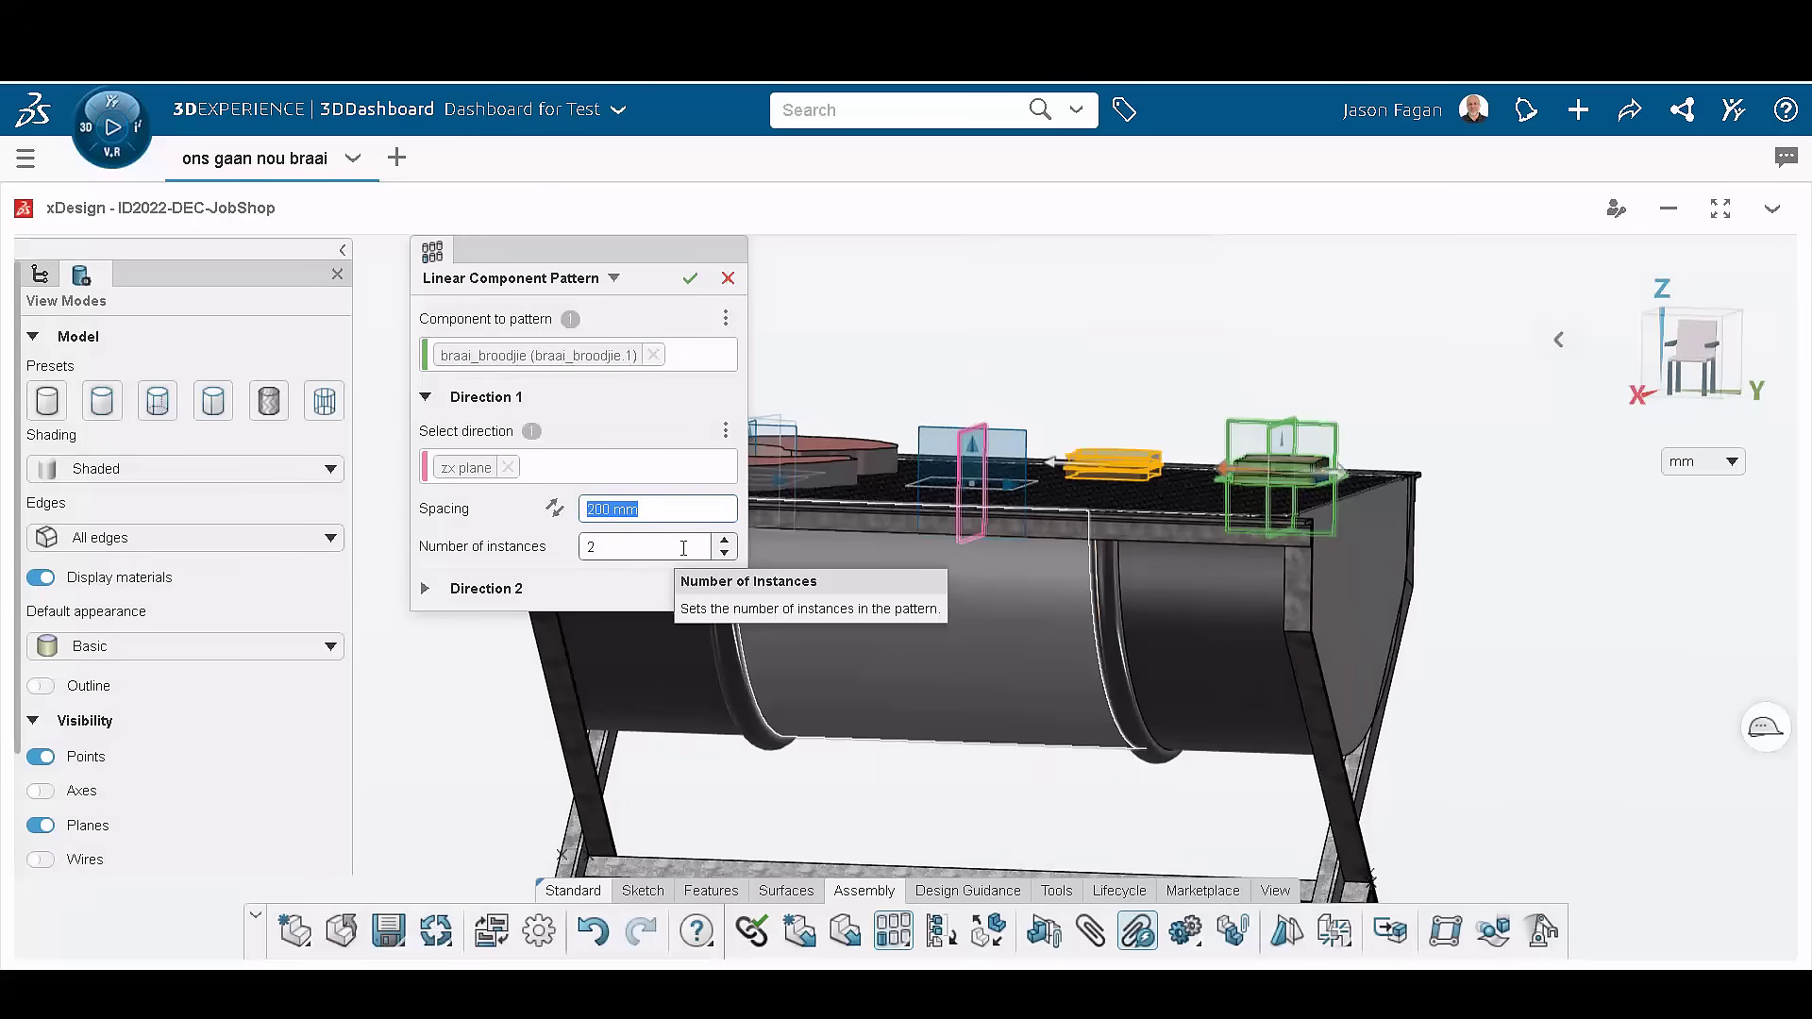
Step: Add a second pattern direction from the yz plane with 150 mm spacing and 3 instances, and flip its direction
click(510, 588)
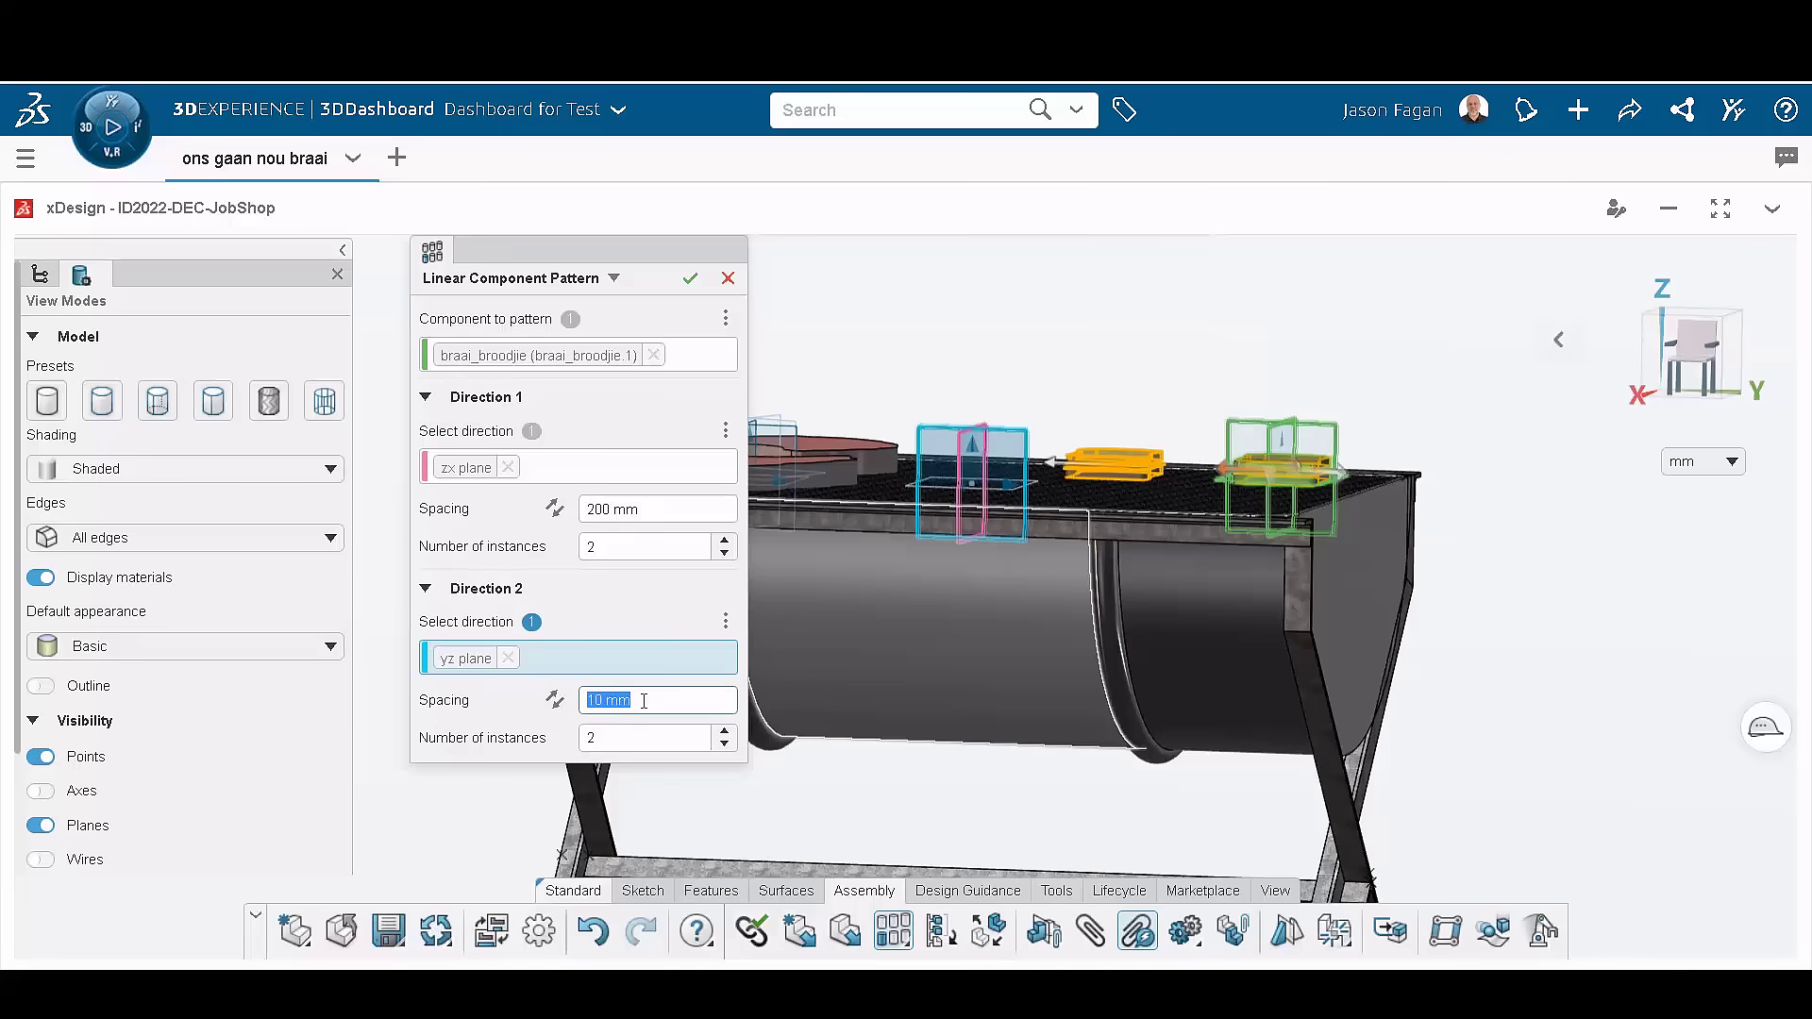
text(150)
key(Return)
click(724, 732)
click(555, 700)
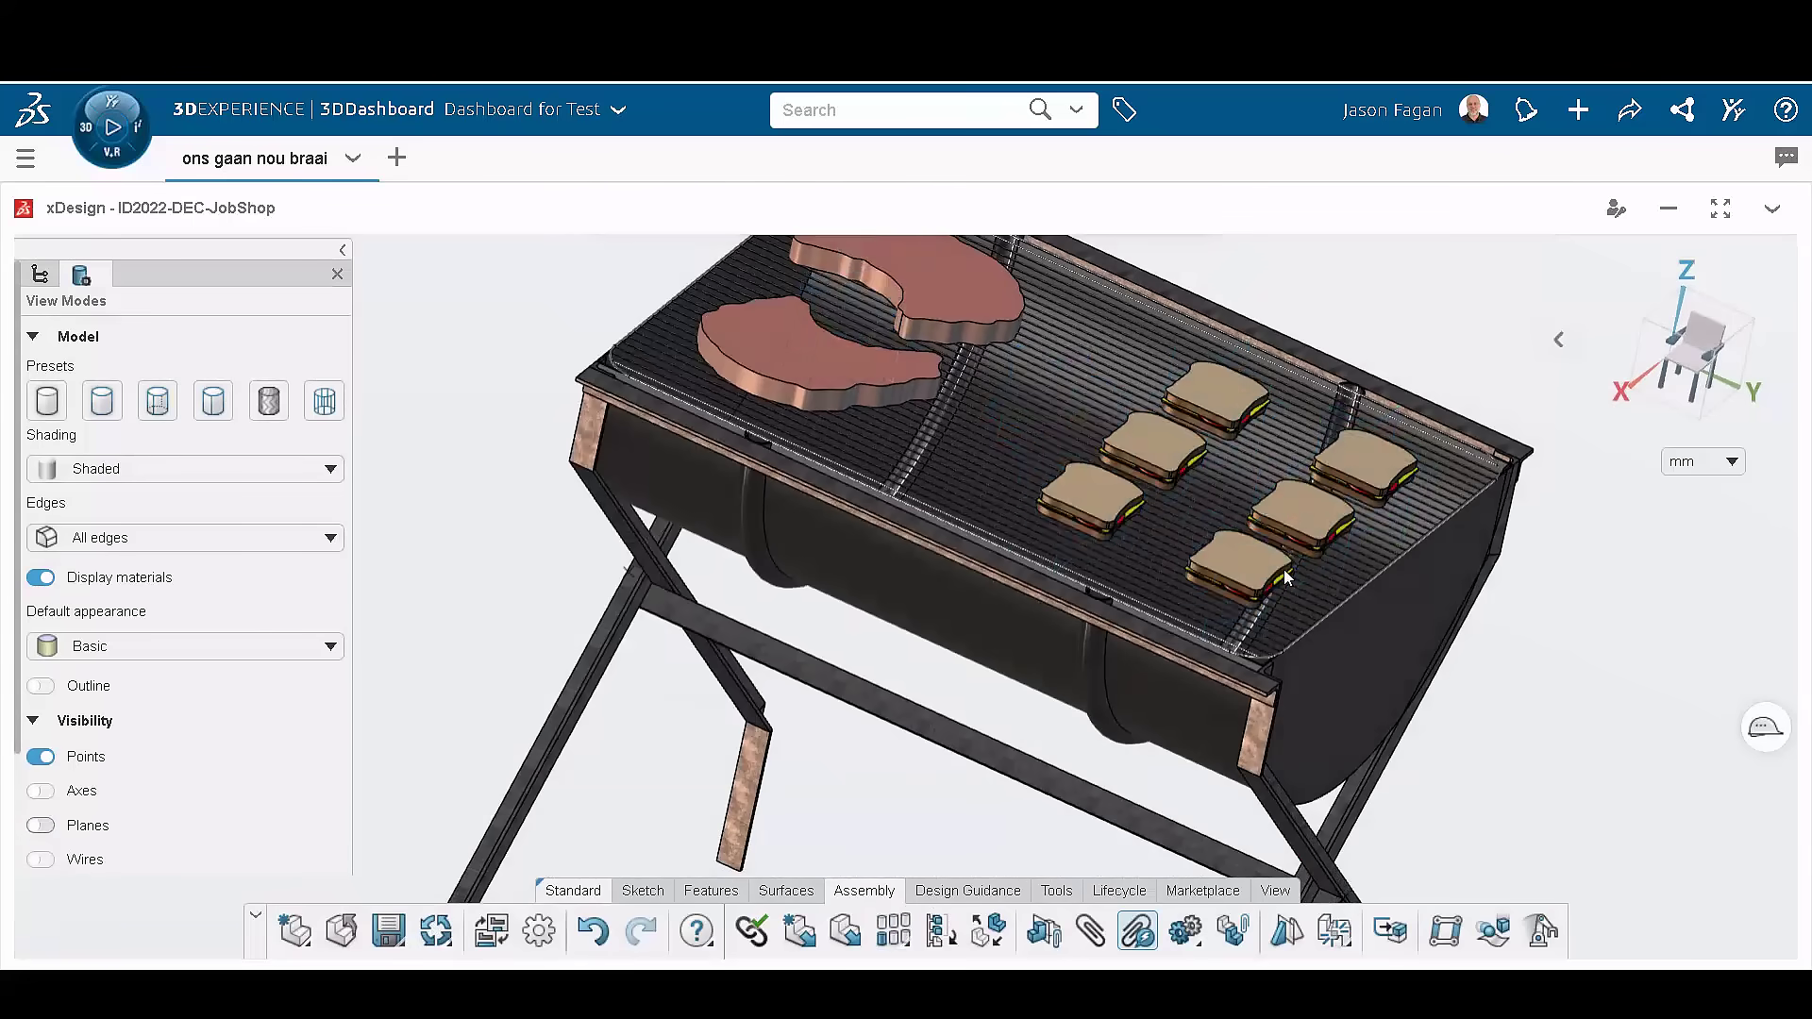
middle_drag(1285, 578, 1248, 672)
click(1249, 672)
scroll(1374, 614, up, 6)
key(Escape)
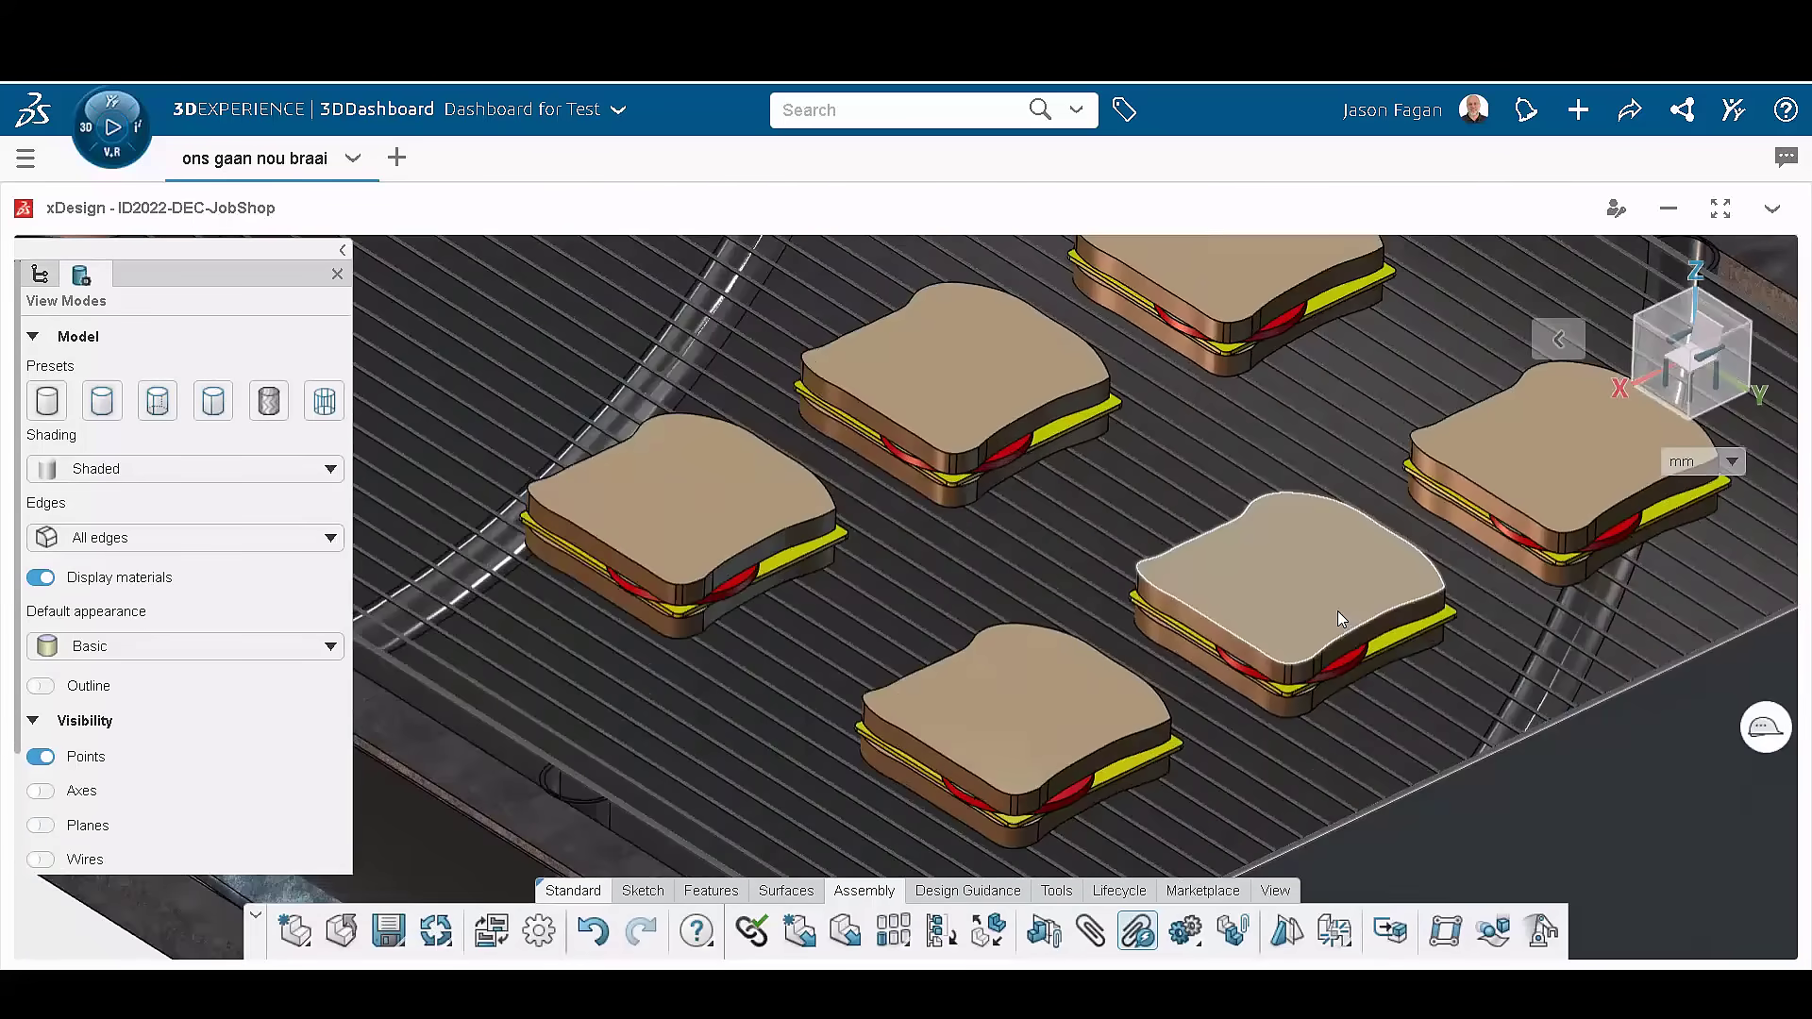